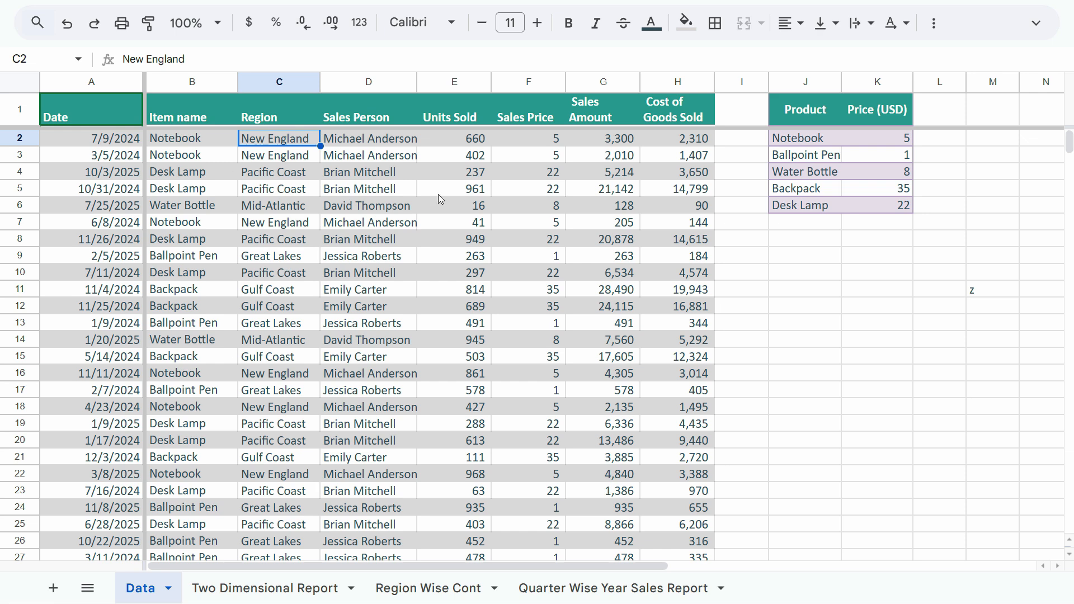
Step: Examine the sales records on the Data sheet, checking the date, item, region, sales person and units sold columns
left_click(104, 139)
left_click(79, 158)
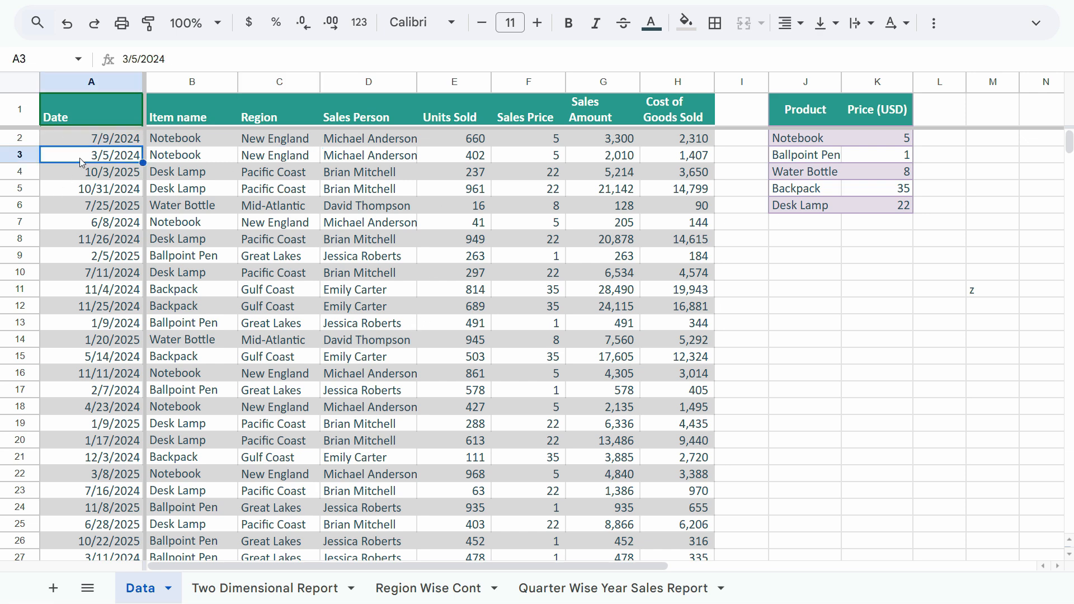
left_click(197, 143)
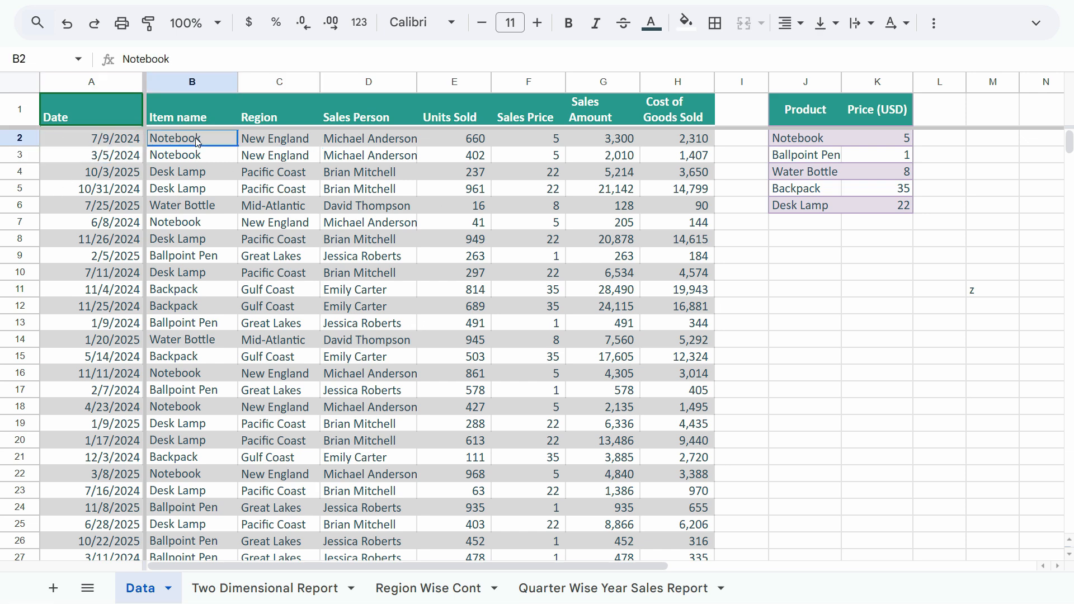
left_click(288, 143)
left_click(400, 145)
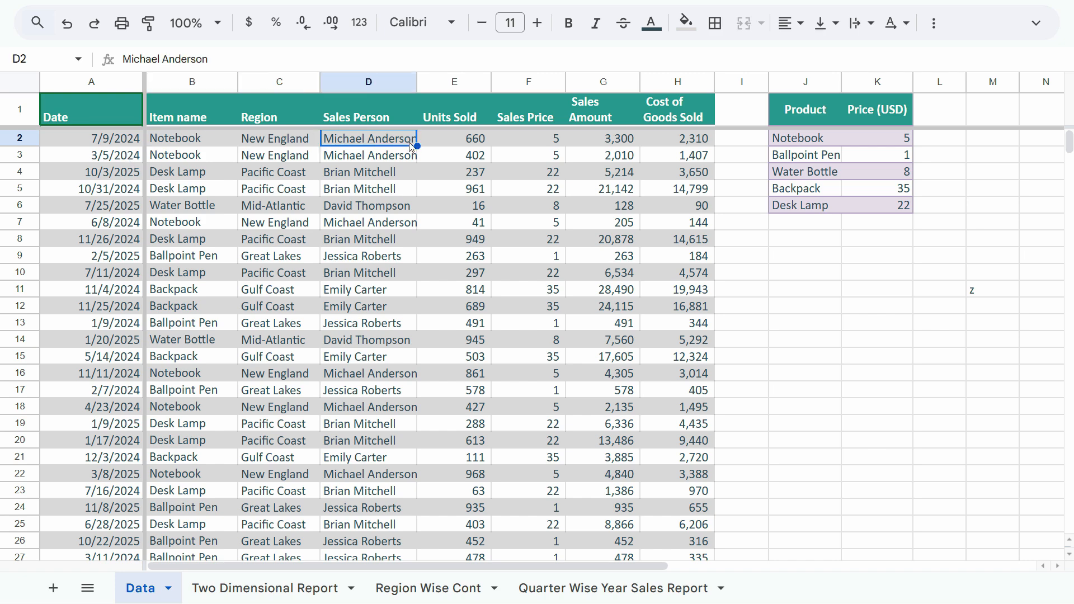
left_click(486, 141)
scroll(375, 213, "down", 8)
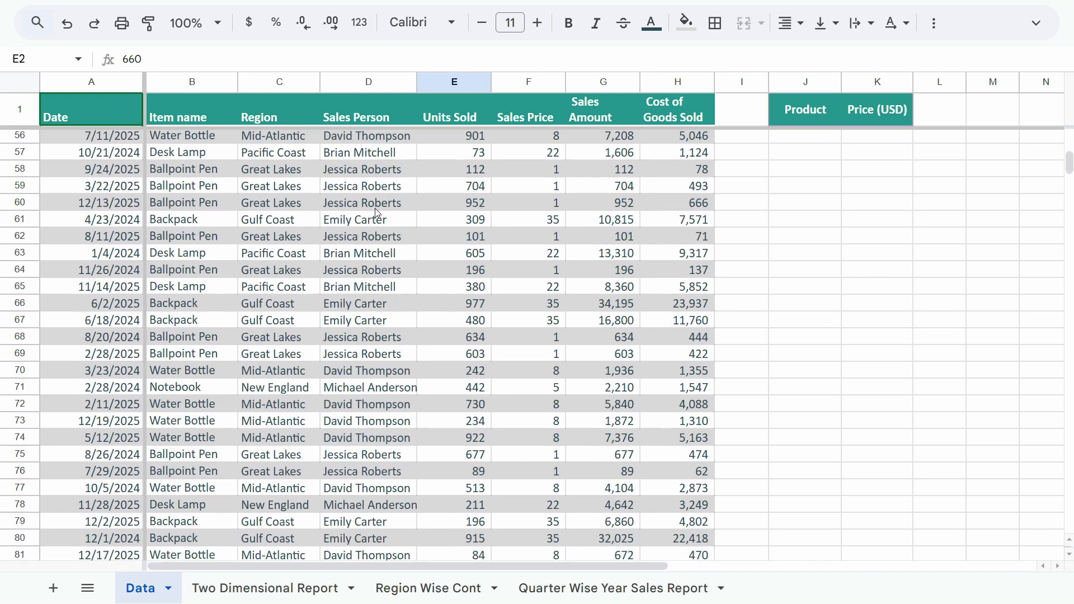
scroll(372, 227, "up", 8)
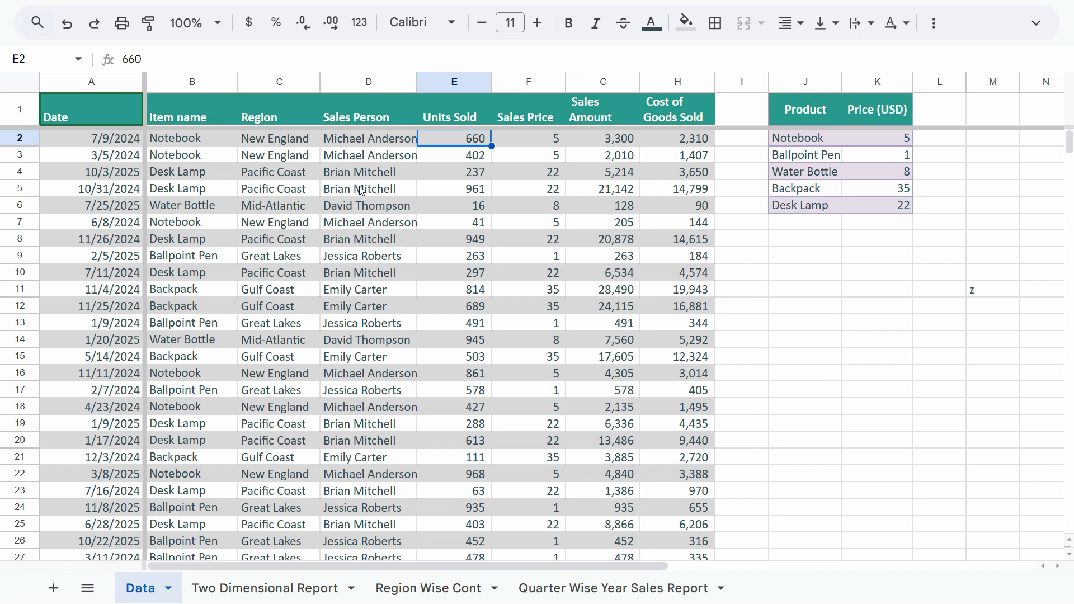
scroll(260, 207, "down", 20)
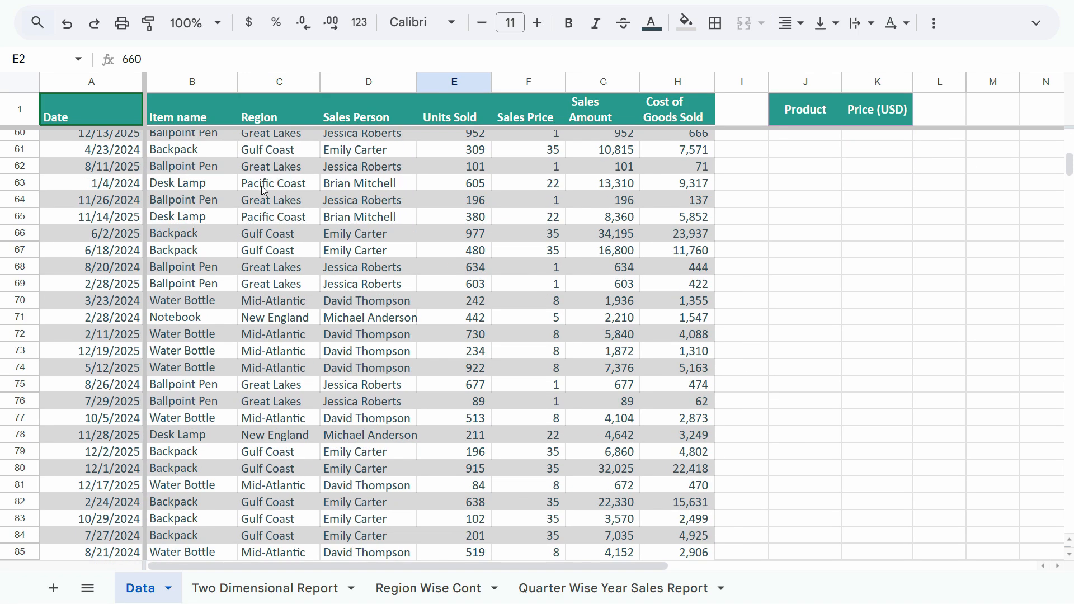
scroll(275, 234, "up", 20)
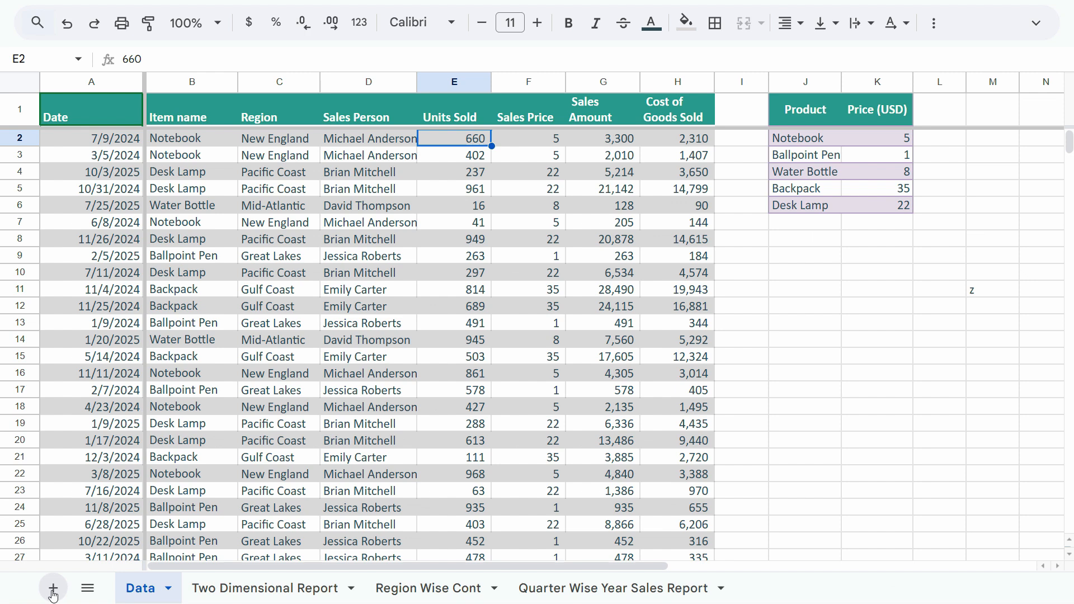
Step: Add a new sheet and name it Dashboard
left_click(53, 594)
double_click(255, 595)
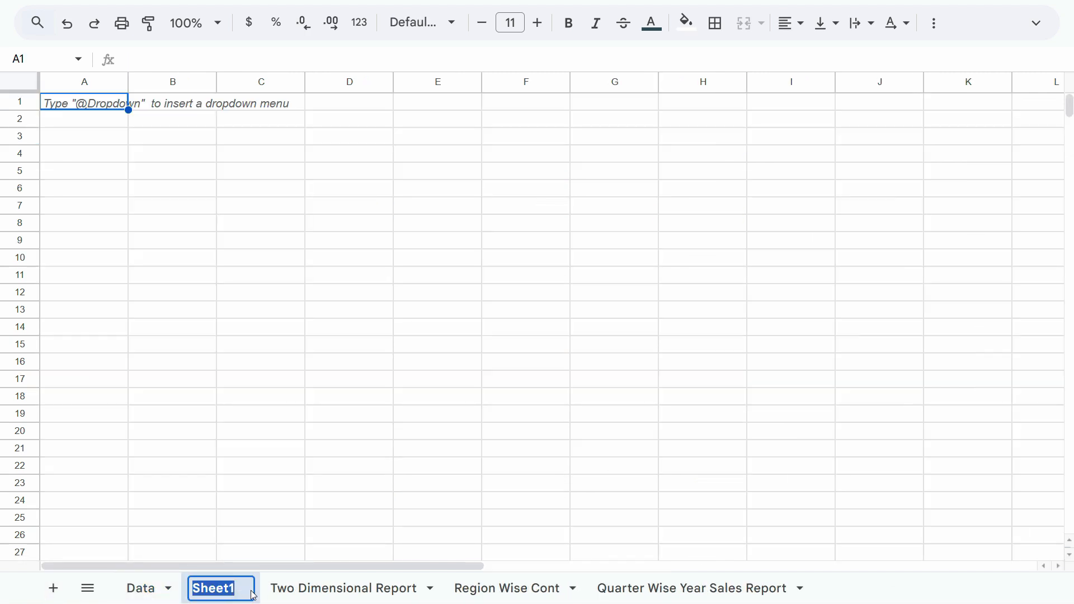
type("Dashboard")
key("Return")
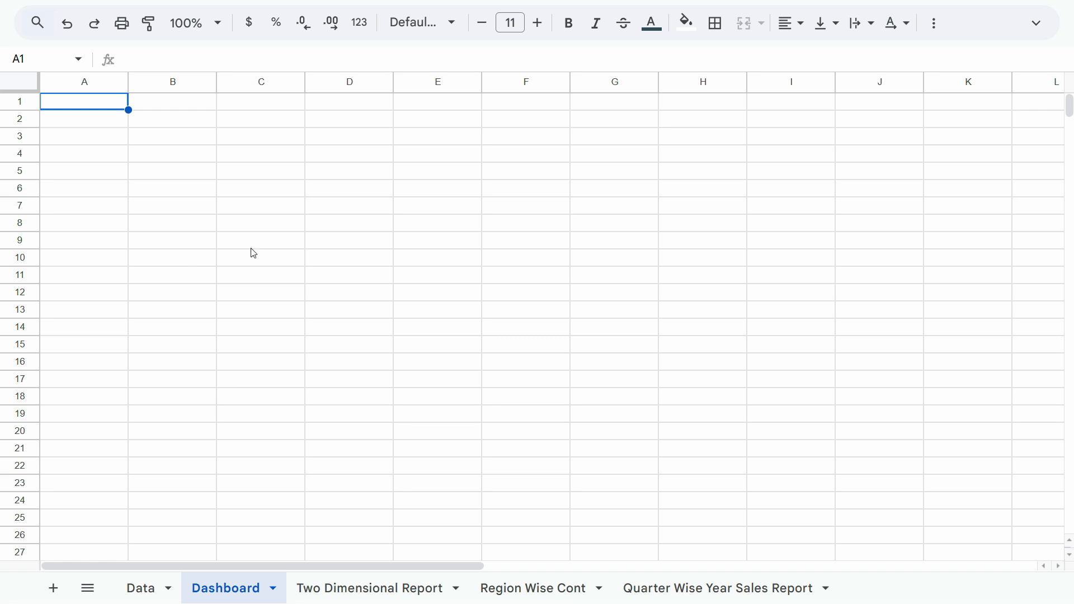
Step: Unhide the spreadsheet's menus and return the browser to full screen
key("F11")
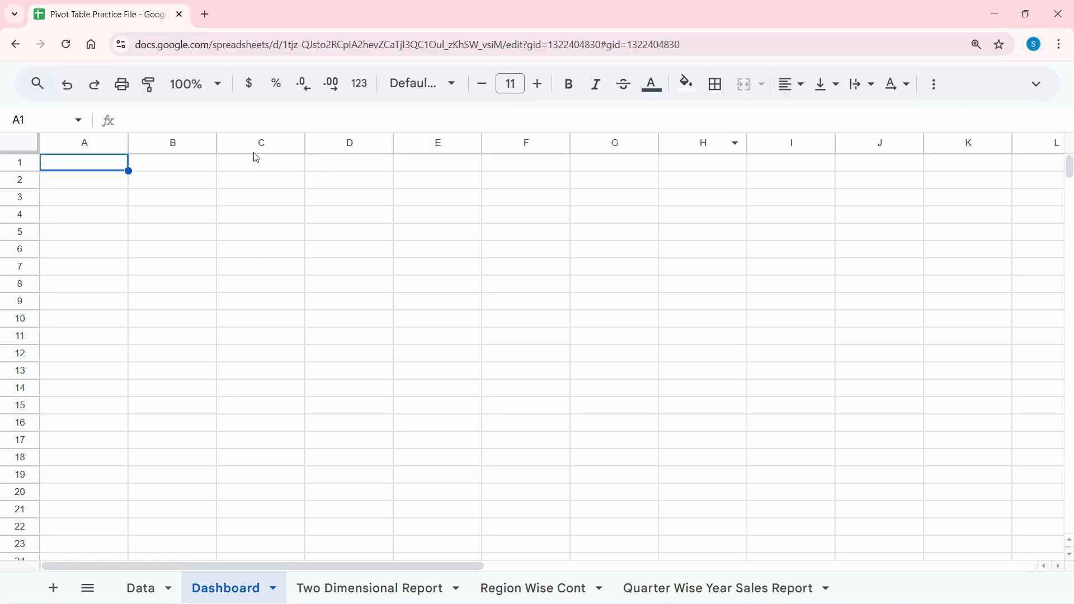
left_click(1036, 85)
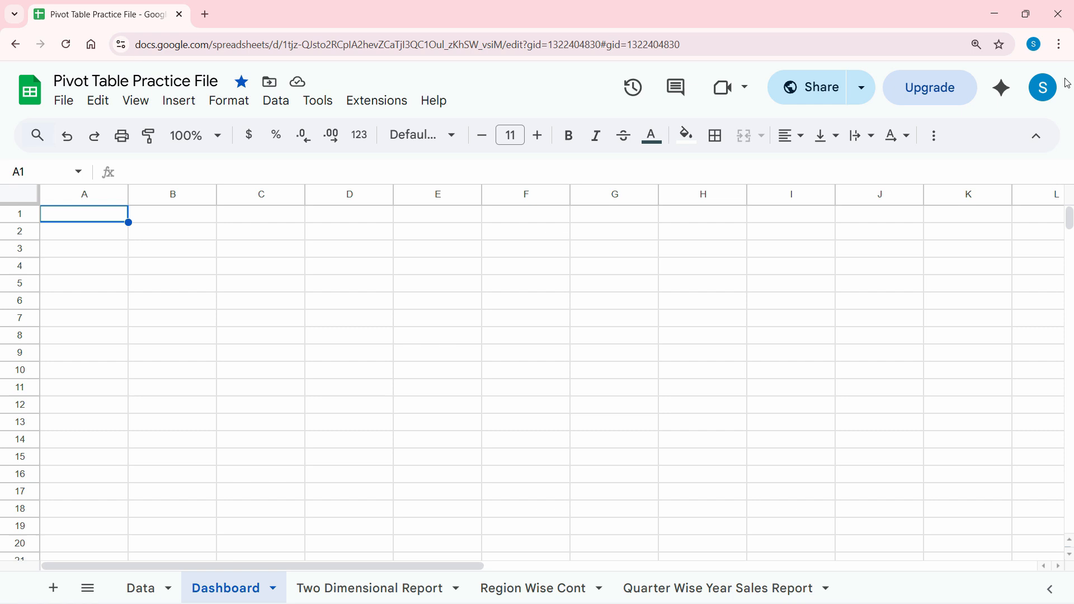
left_click(1061, 45)
left_click(1055, 324)
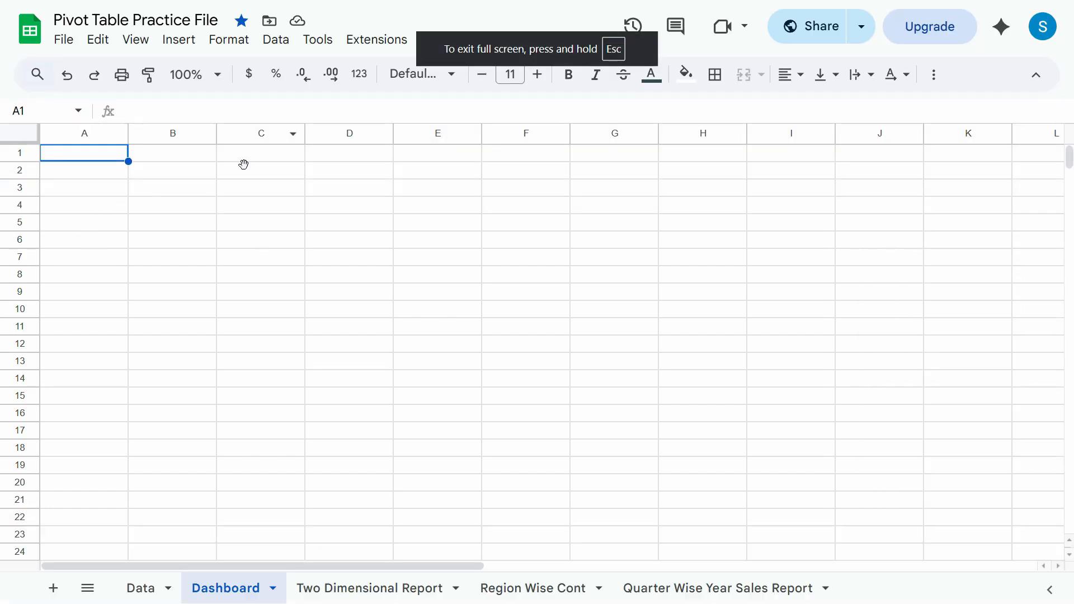
Step: Insert a chart on the Dashboard sheet and change its type to Scorecard chart
left_click(184, 46)
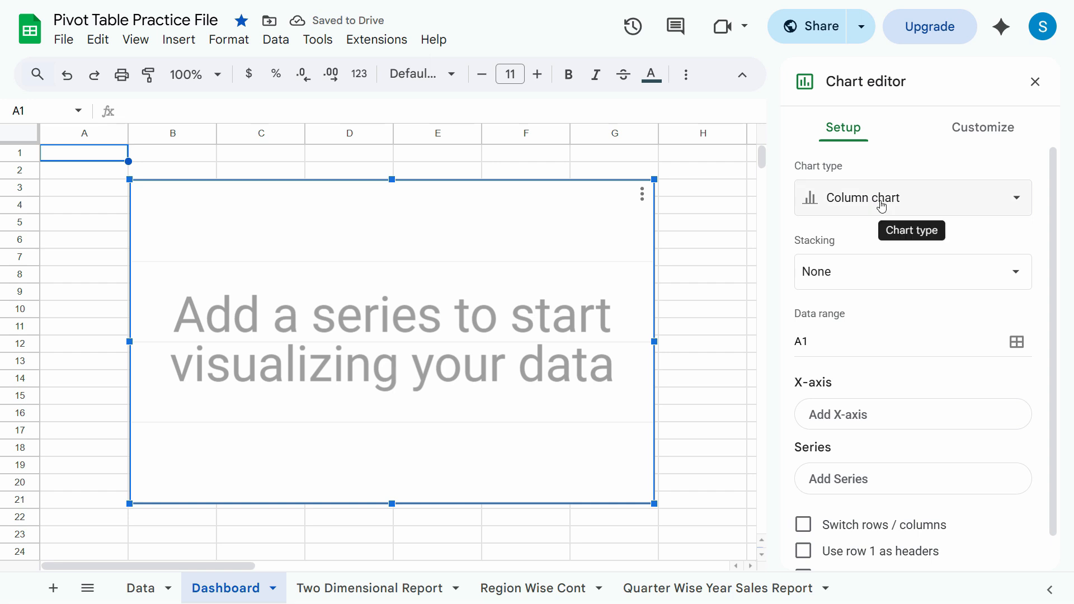
left_click(930, 208)
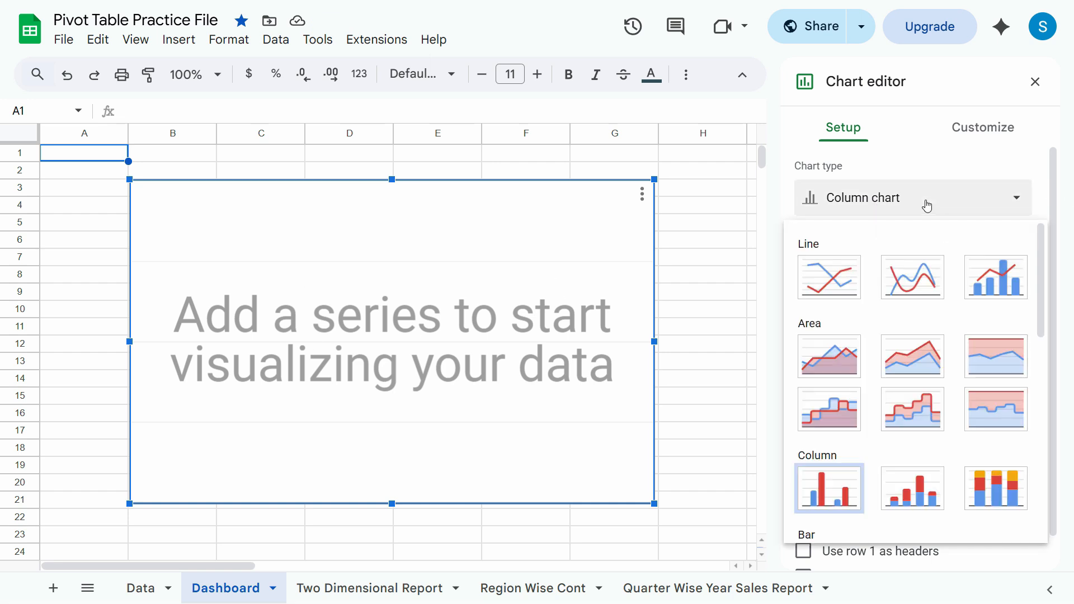
left_click(862, 209)
left_click(915, 196)
scroll(1034, 340, "down", 1)
scroll(1034, 341, "down", 8)
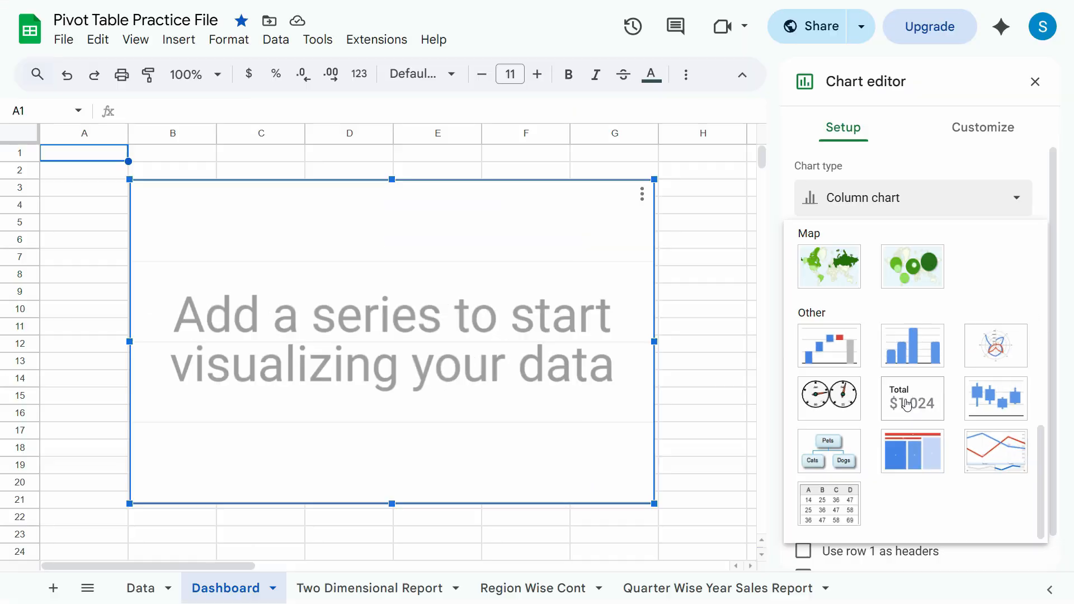
left_click(895, 402)
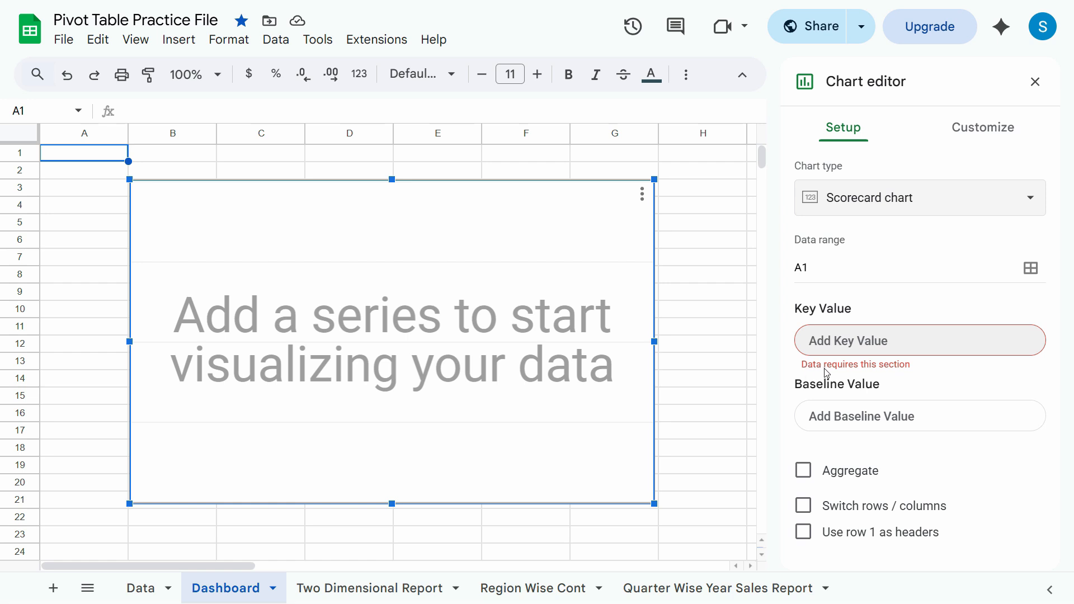
Step: Set the scorecard's data range to the whole Sales Amount column, G:G, on the Data sheet
left_click(841, 343)
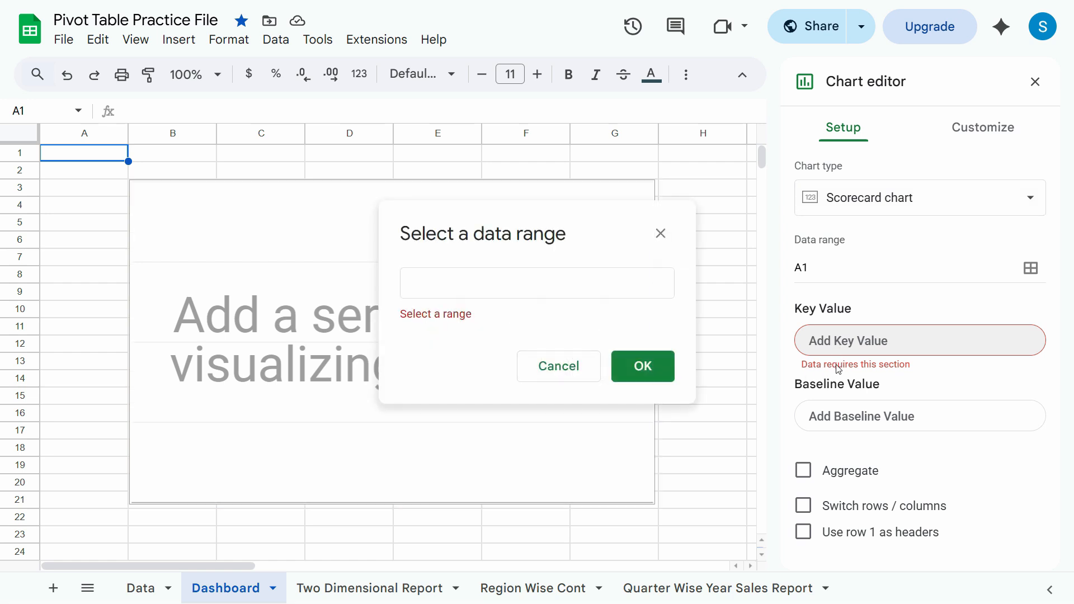
left_click(560, 366)
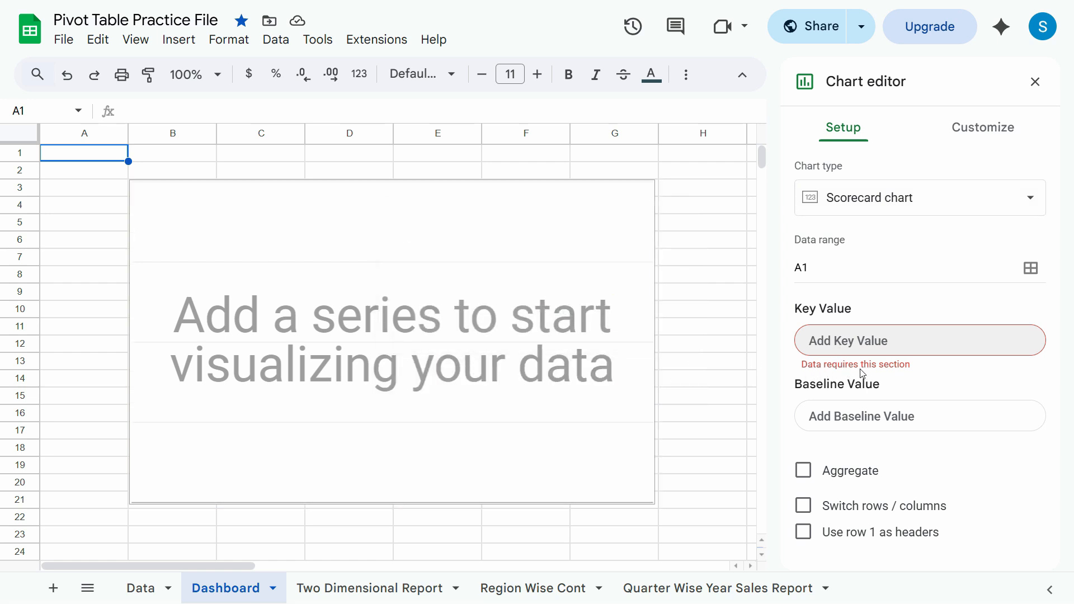
left_click(1031, 270)
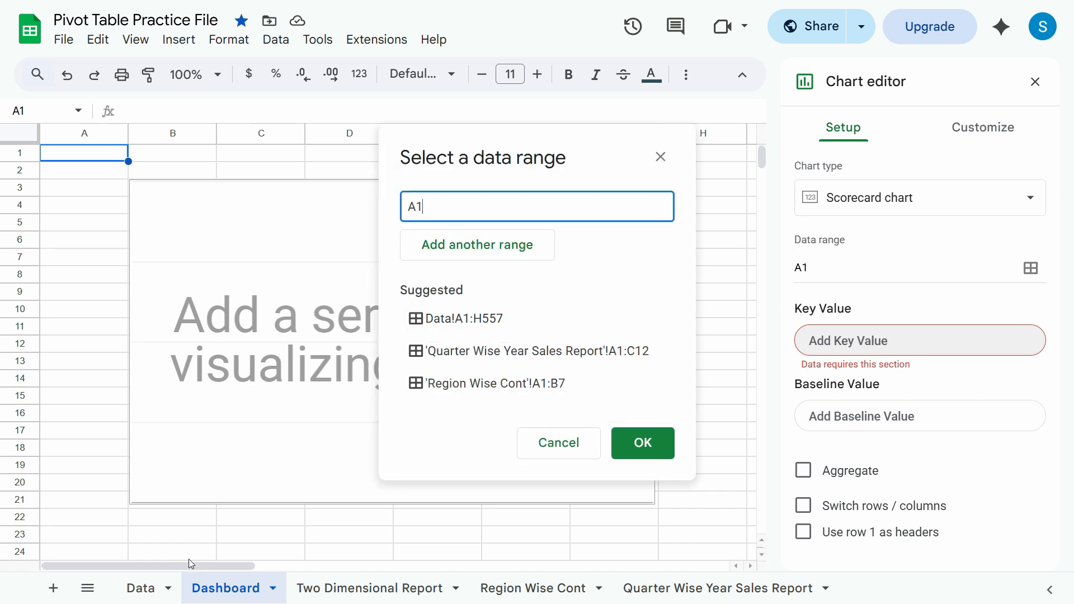
left_click(143, 591)
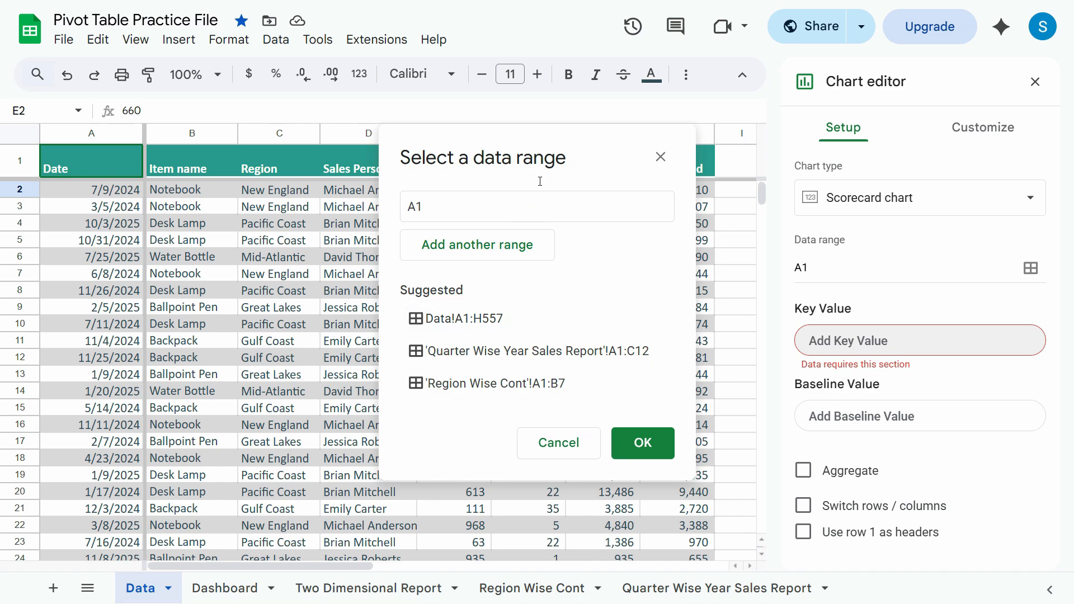
left_click_drag(540, 181, 316, 175)
left_click(597, 133)
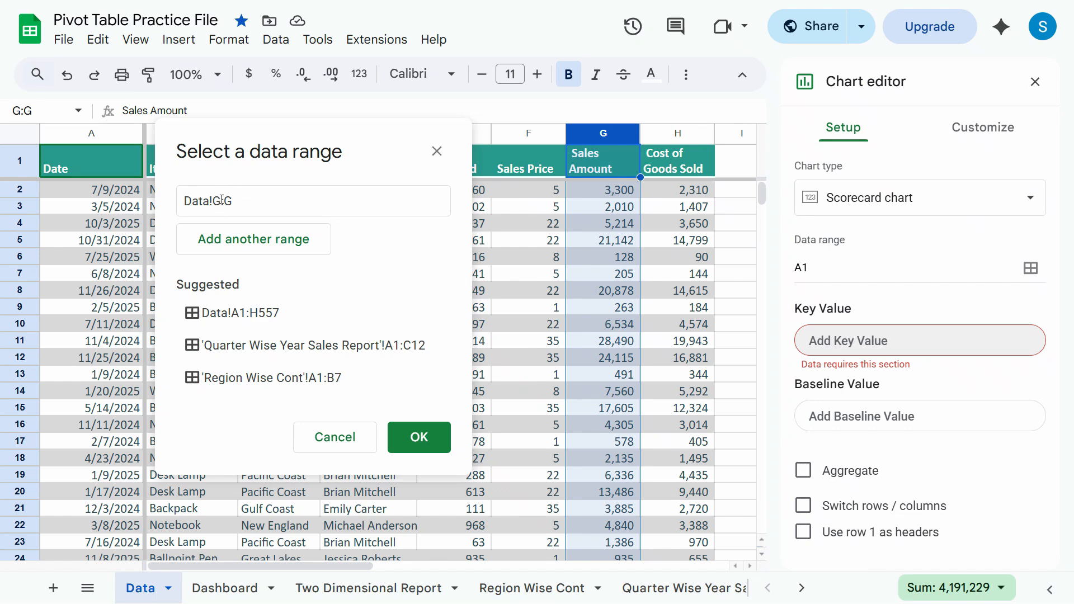
left_click(426, 443)
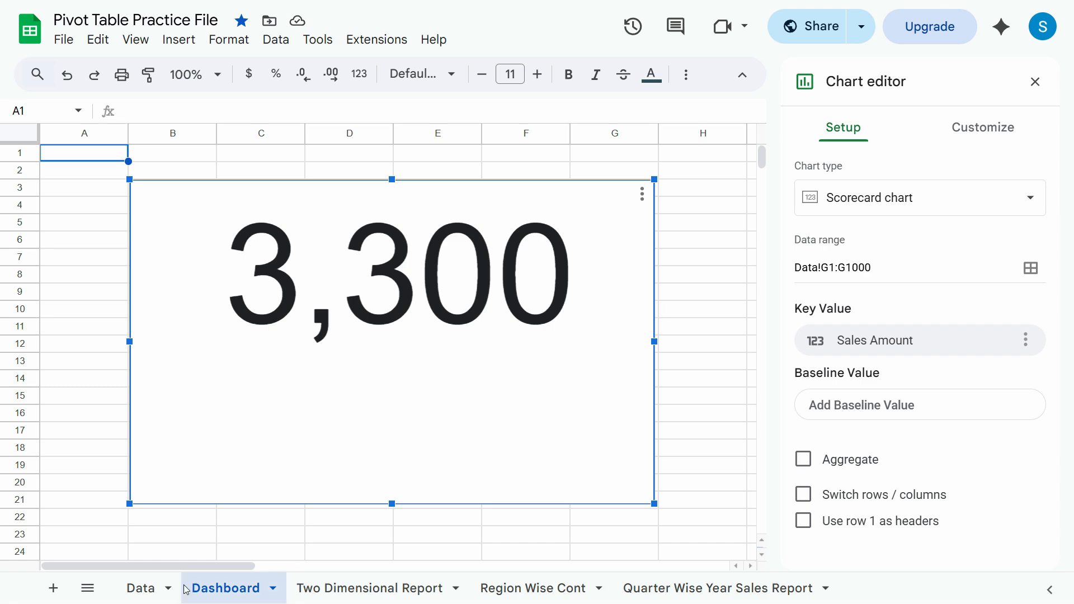
Step: Aggregate the scorecard's Sales Amount by Sum and compare it with the column total on the Data sheet
left_click(141, 587)
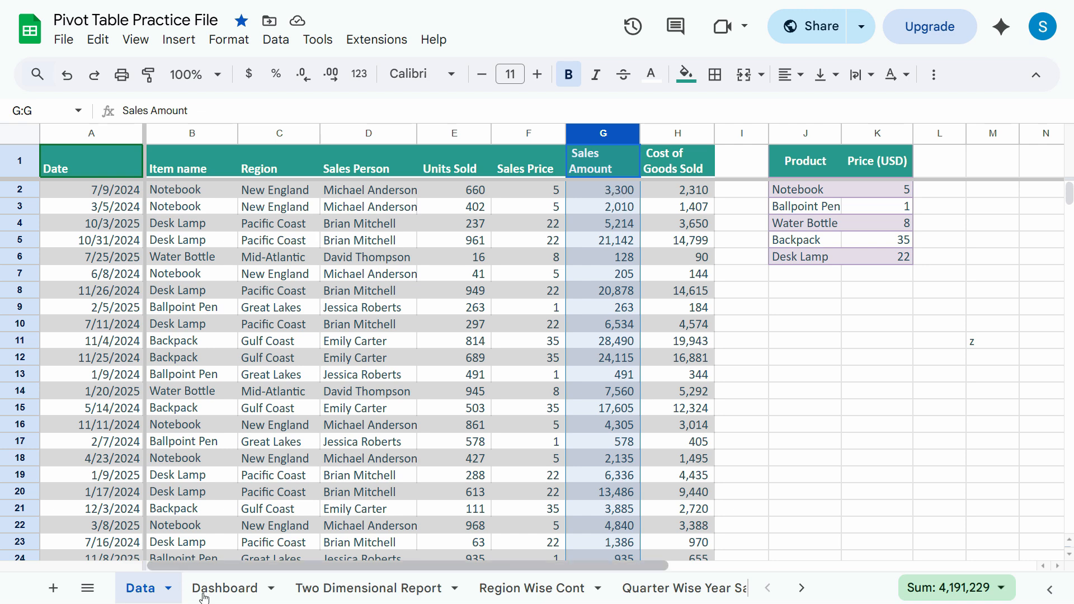
left_click(224, 595)
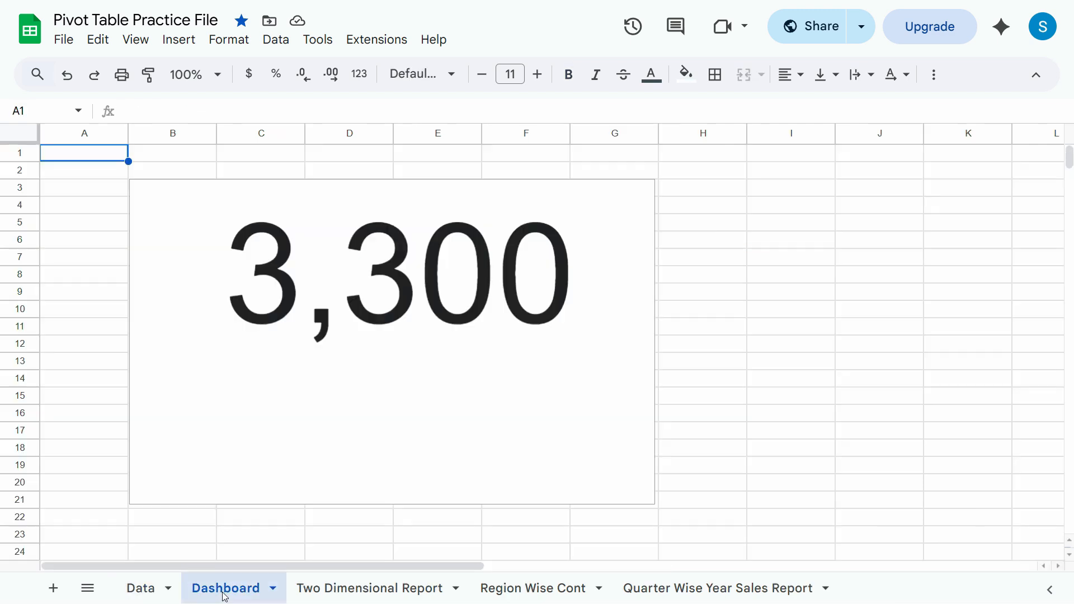
left_click(592, 228)
double_click(596, 219)
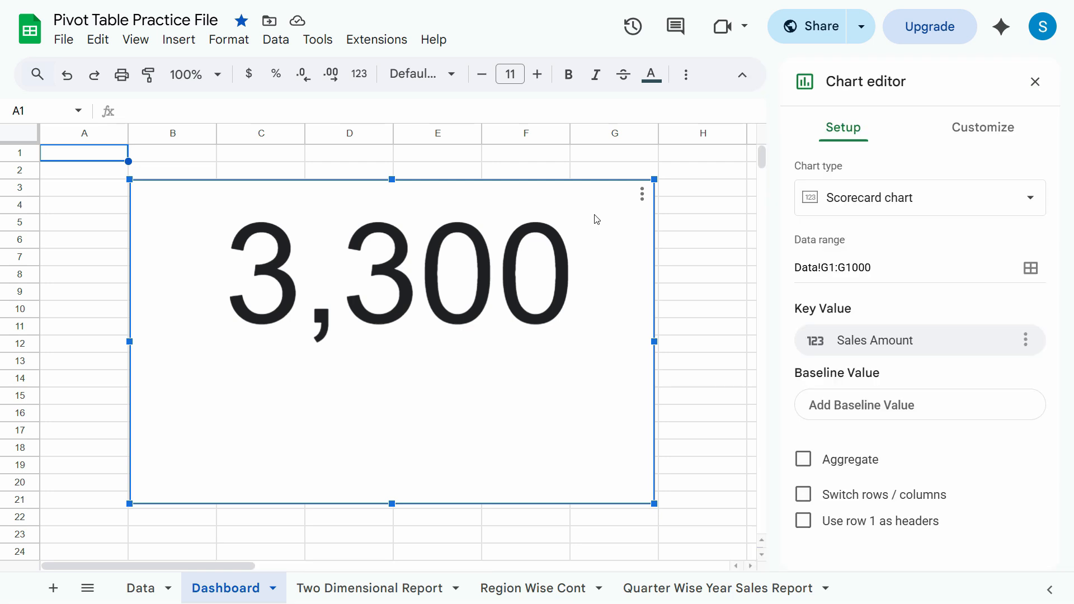
left_click(803, 460)
left_click(976, 470)
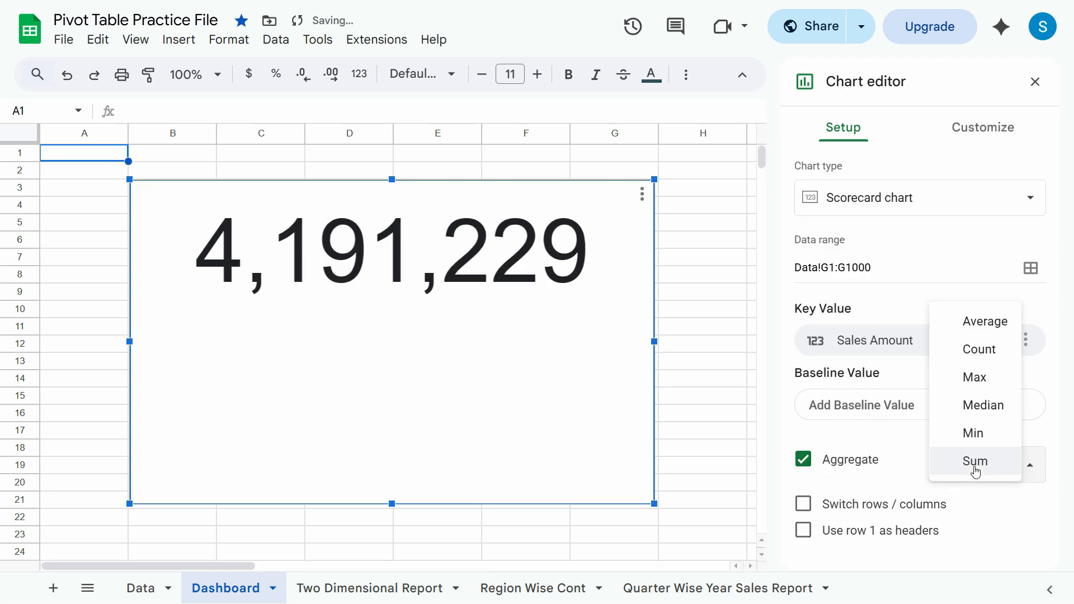
left_click(975, 472)
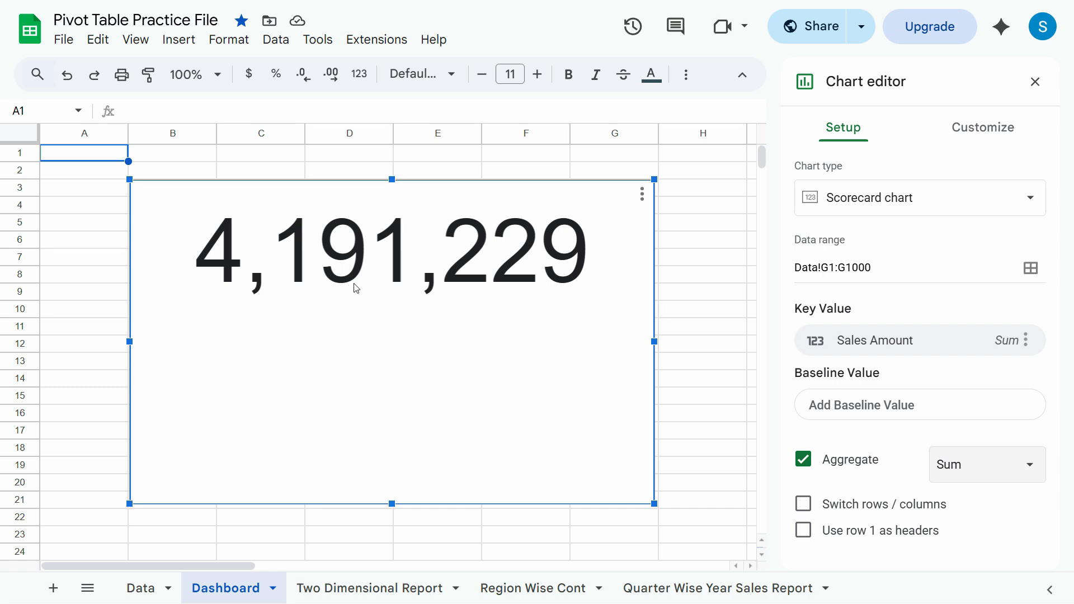
left_click(150, 588)
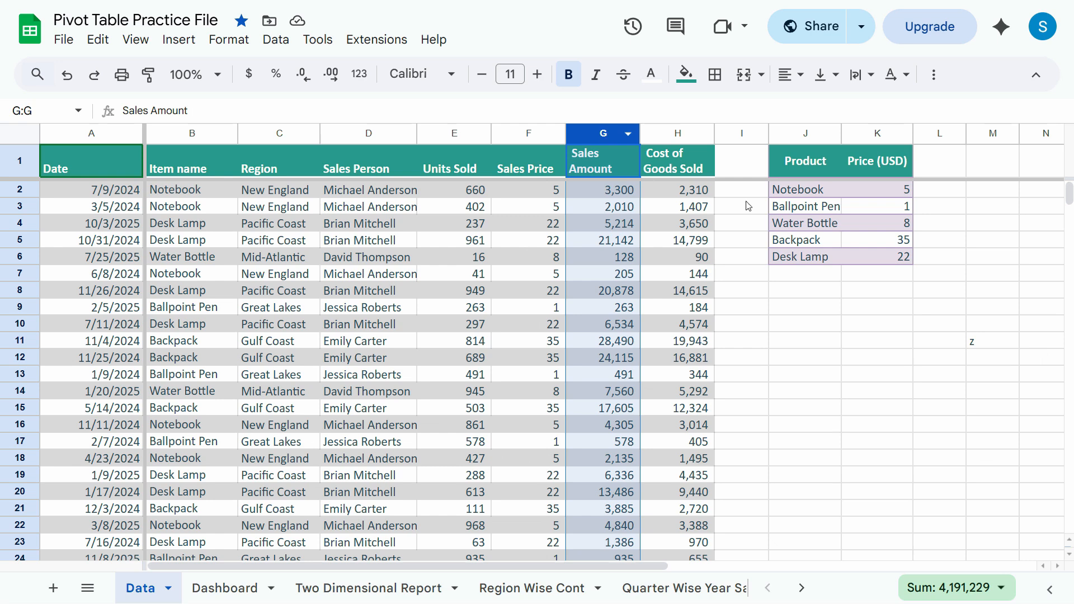
left_click(692, 223)
left_click(597, 130)
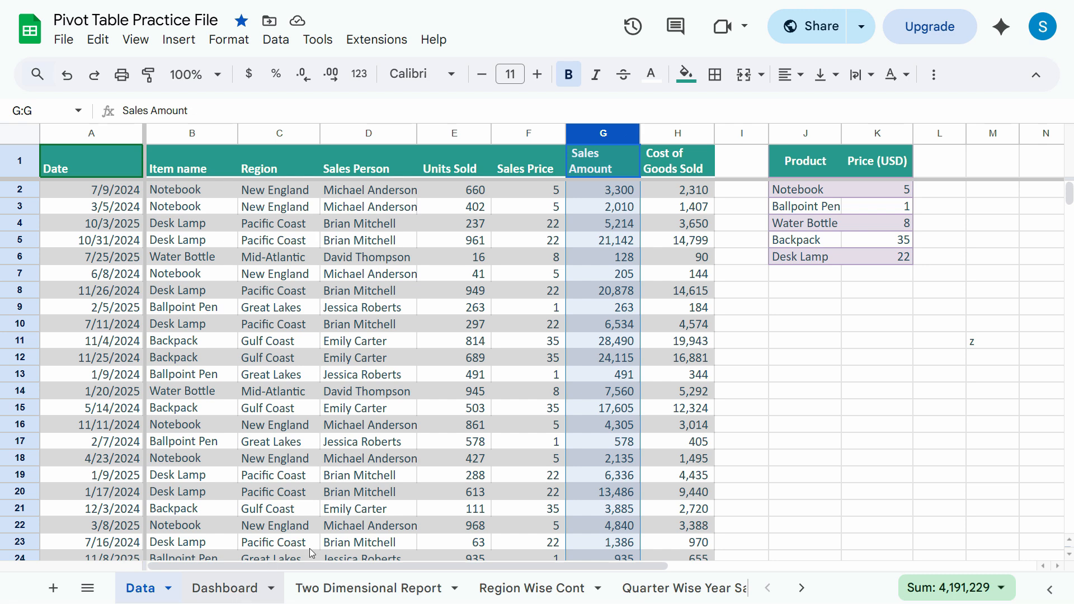
left_click(235, 594)
Step: Shrink the Sales Amount scorecard to about four rows high and place it over rows 2 to 5, columns A to D
left_click(555, 429)
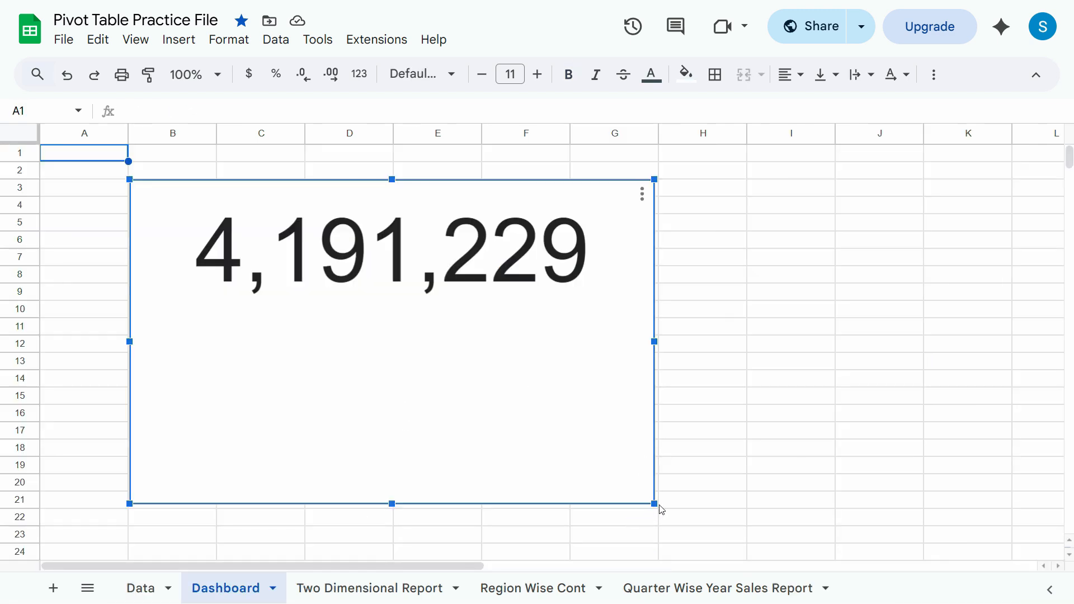
left_click_drag(391, 504, 404, 299)
left_click_drag(656, 179, 71, 242)
left_click_drag(276, 274, 280, 205)
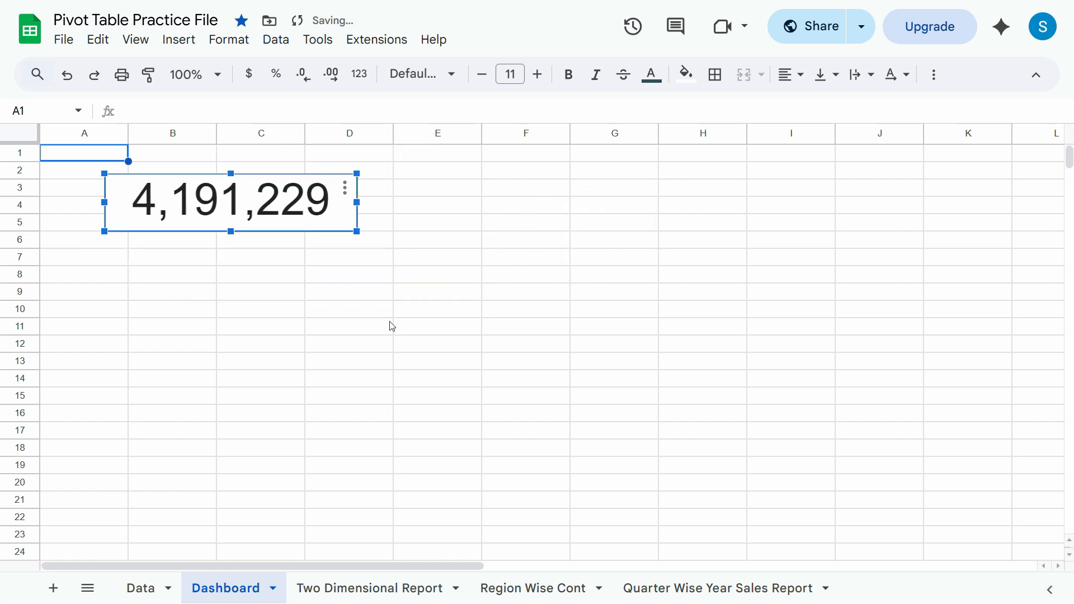
left_click(968, 378)
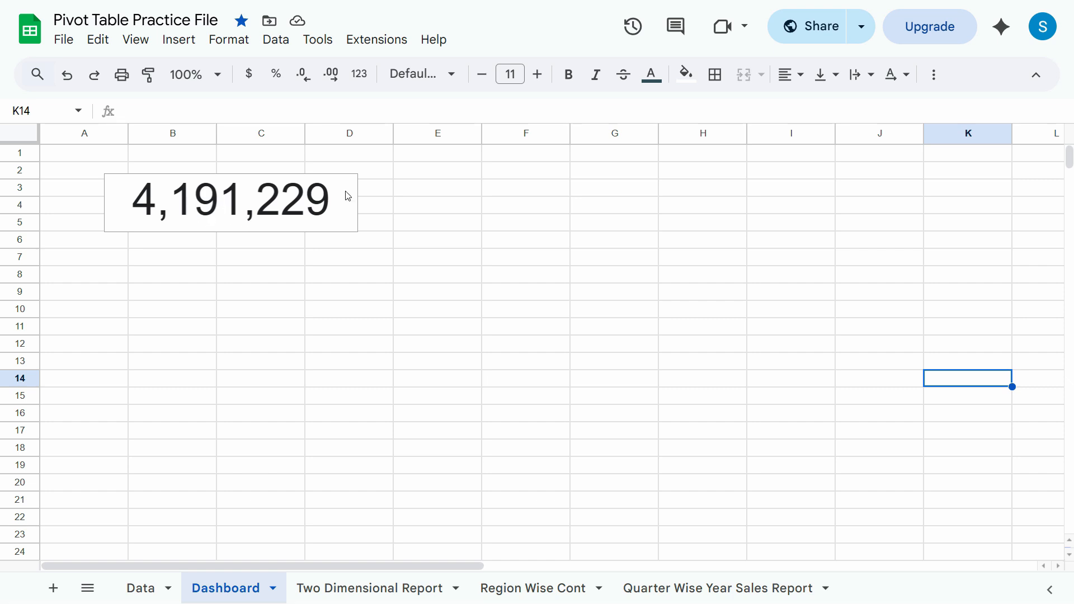
Step: Set the scale factor of the Sales Amount scorecard's key value to 1,000,000
double_click(290, 208)
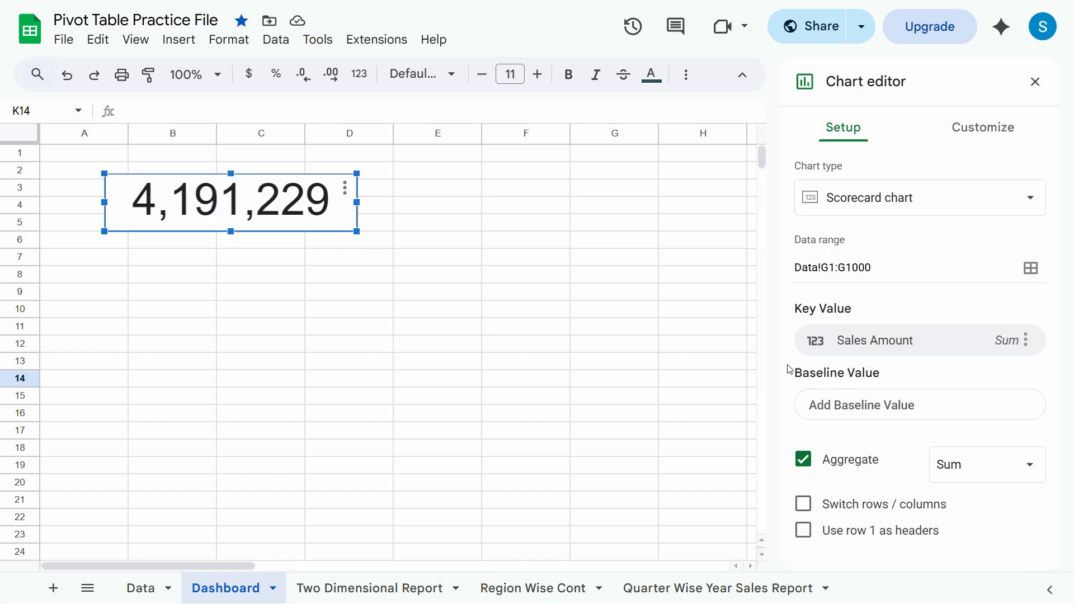
left_click(1001, 134)
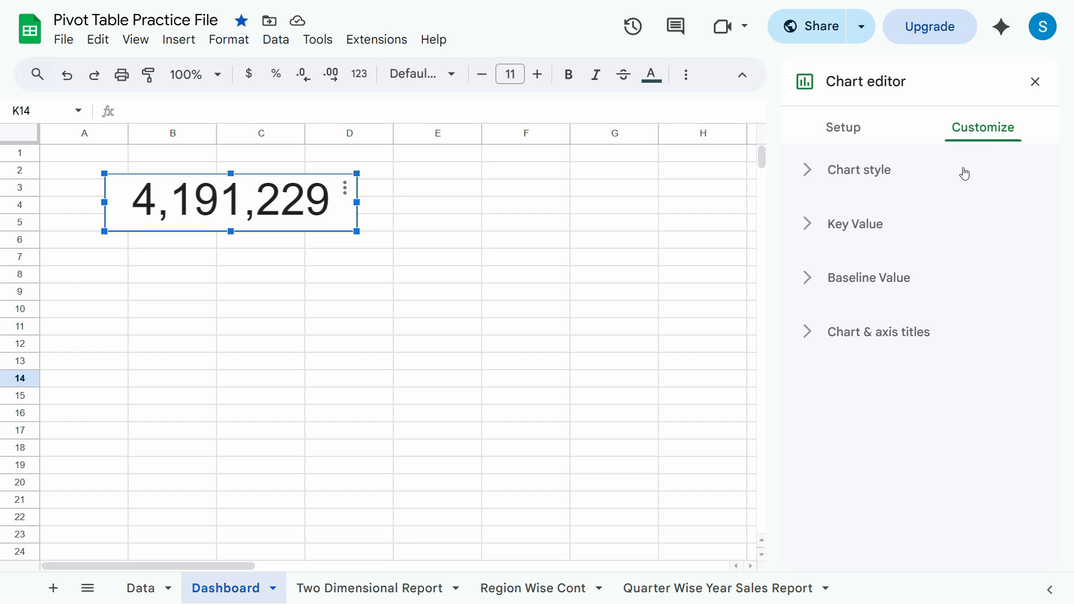
left_click(805, 233)
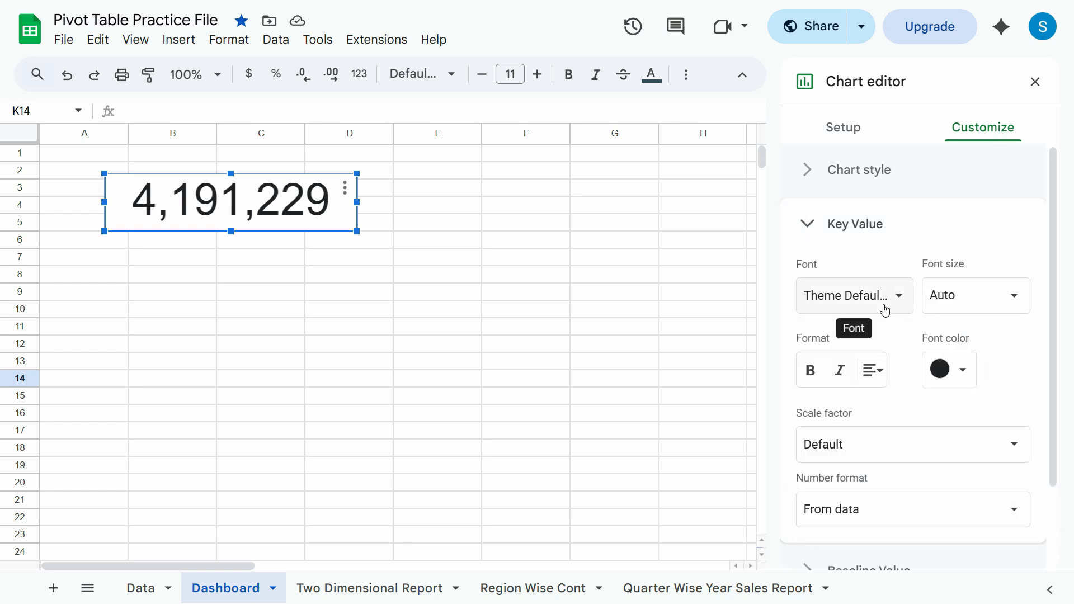
scroll(886, 336, "down", 2)
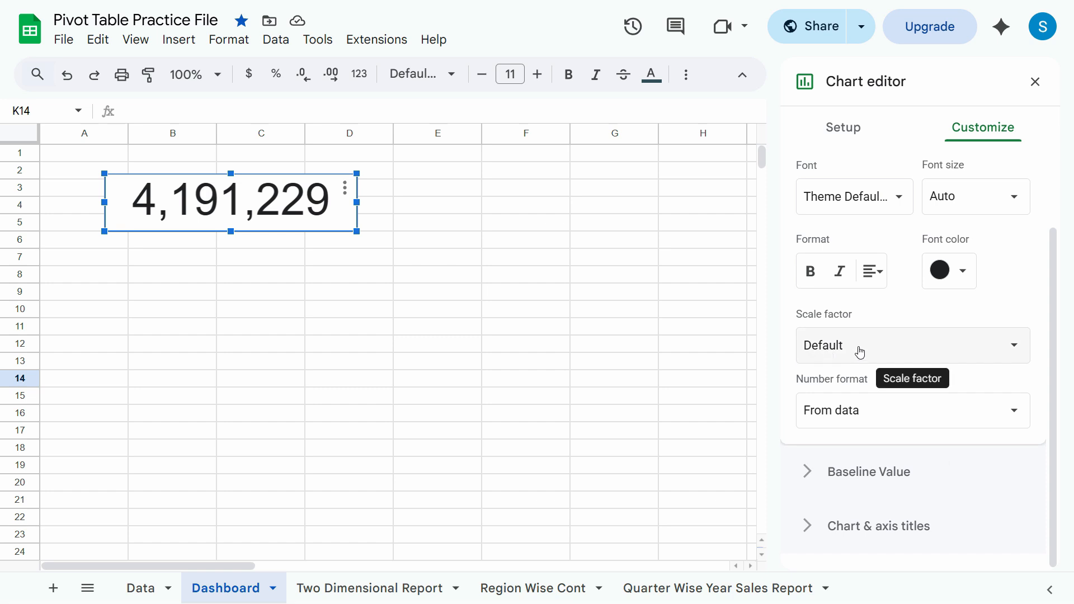
left_click(860, 351)
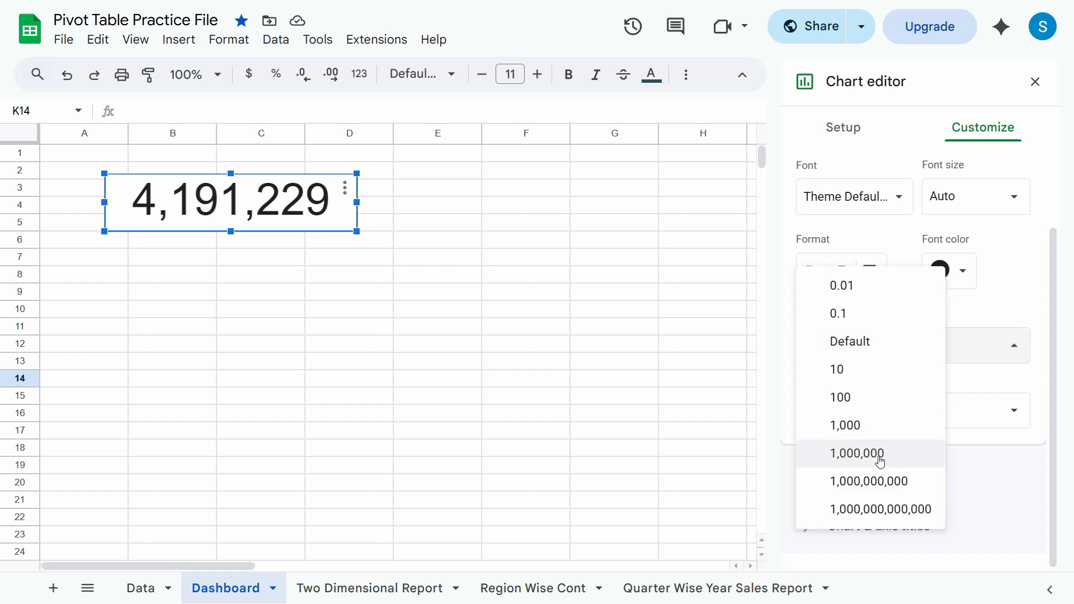
left_click(846, 464)
Step: Try a scale factor of 1,000 on the scorecard's key value and return it to 1,000,000
left_click(834, 346)
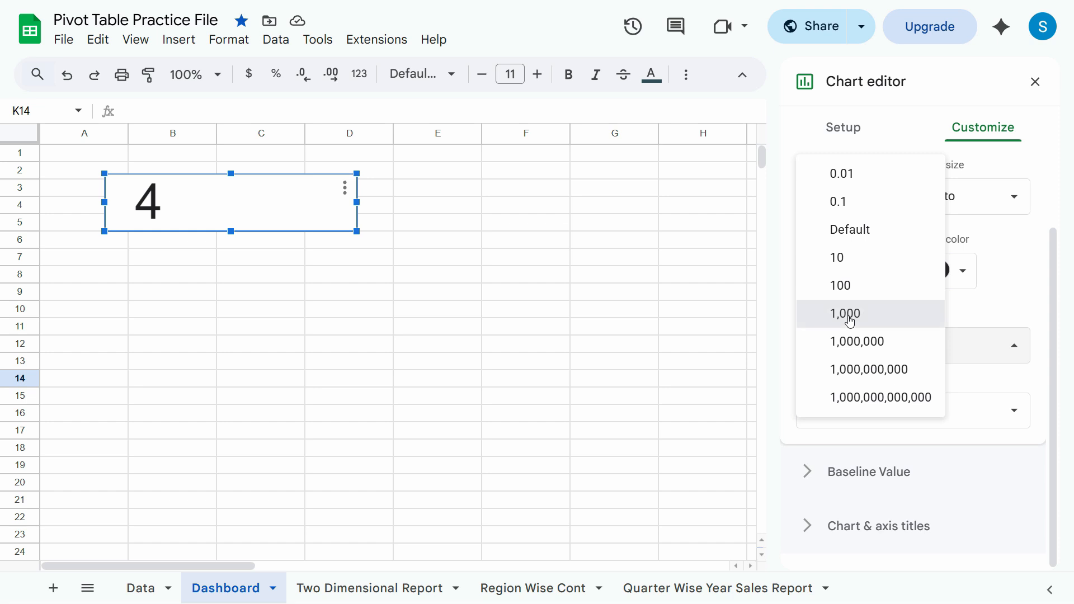
left_click(850, 321)
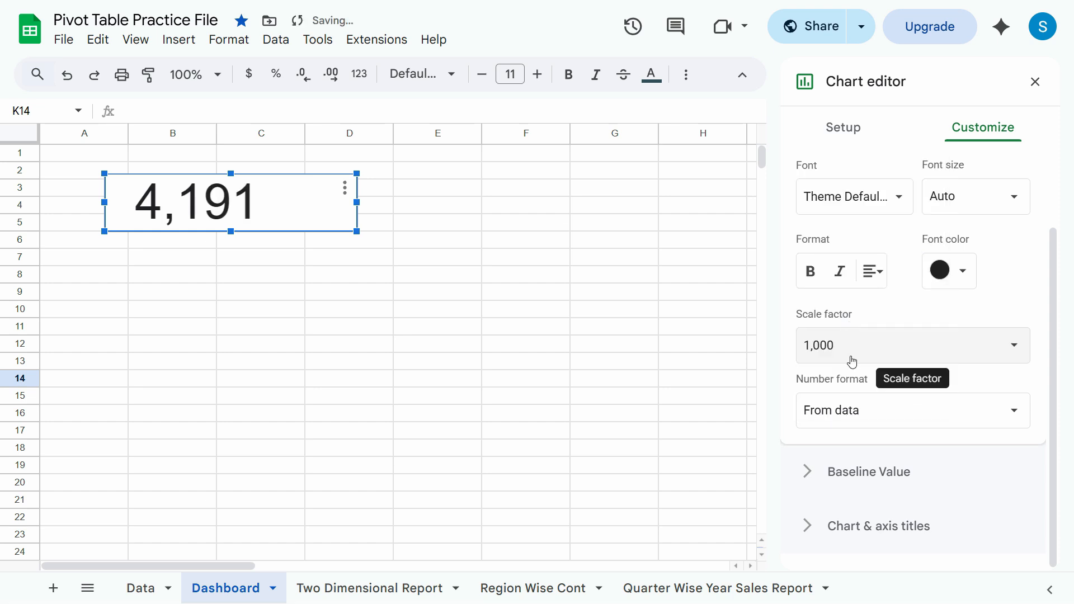
left_click(893, 358)
left_click(890, 369)
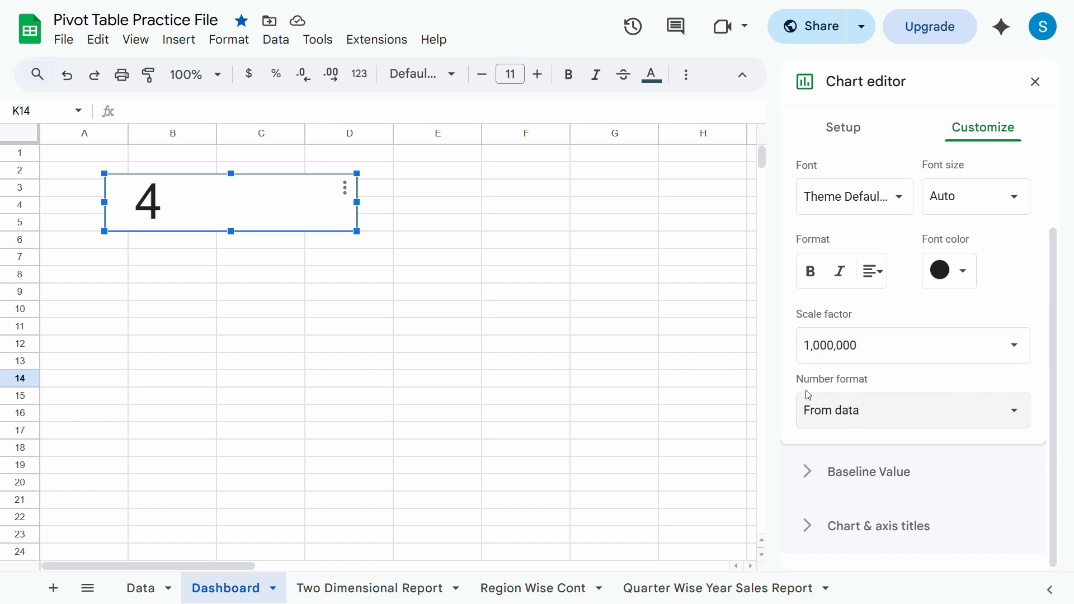
Step: Give the scorecard's key value a custom number format with the prefix "Sales" and the suffix "M"
left_click(843, 416)
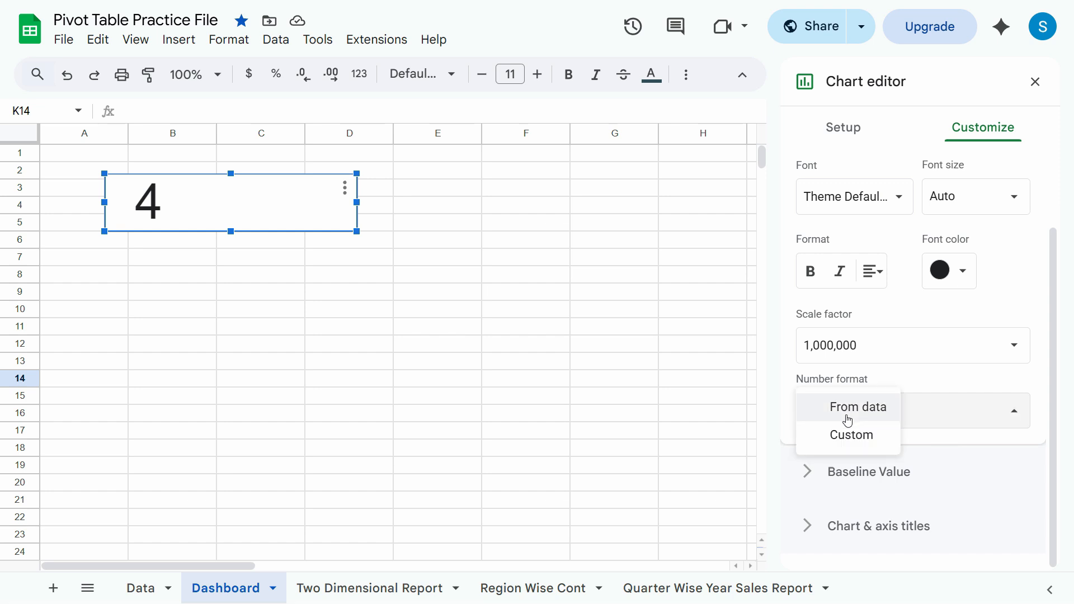
left_click(852, 436)
left_click(829, 482)
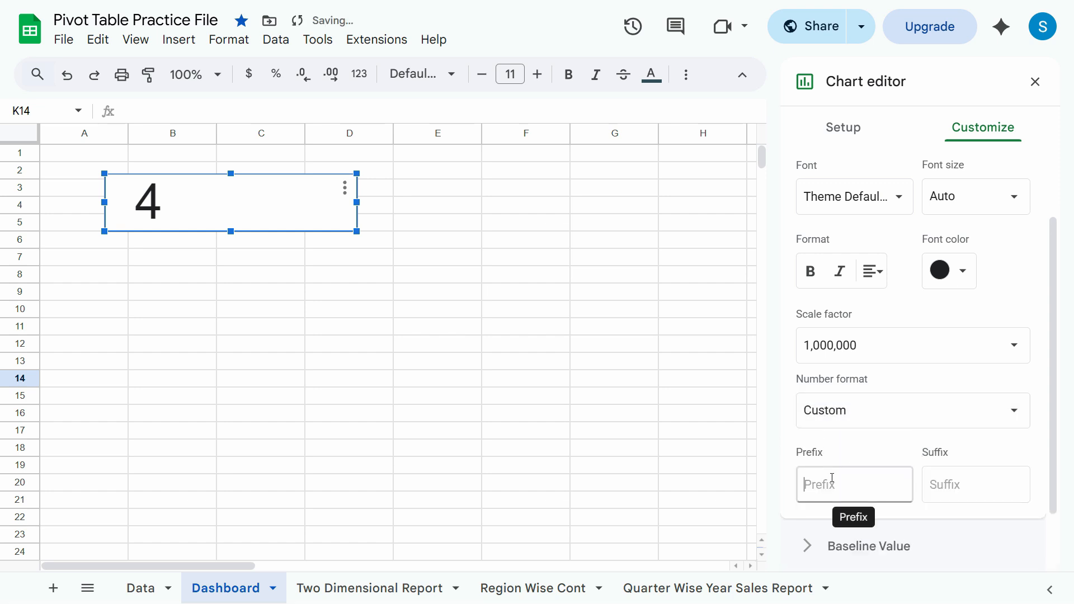
type("Sales")
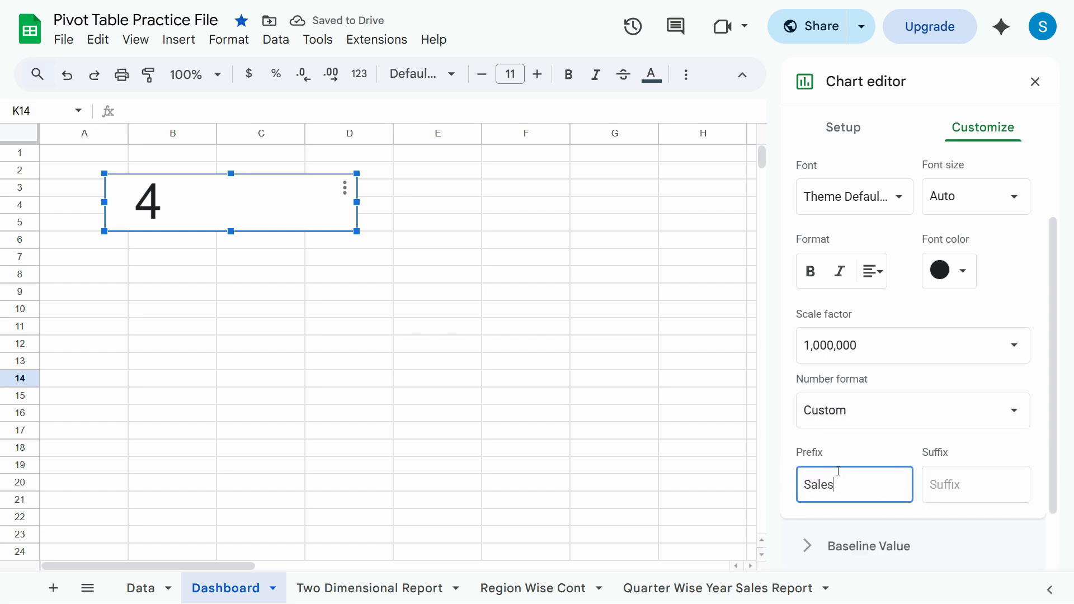
key("Tab")
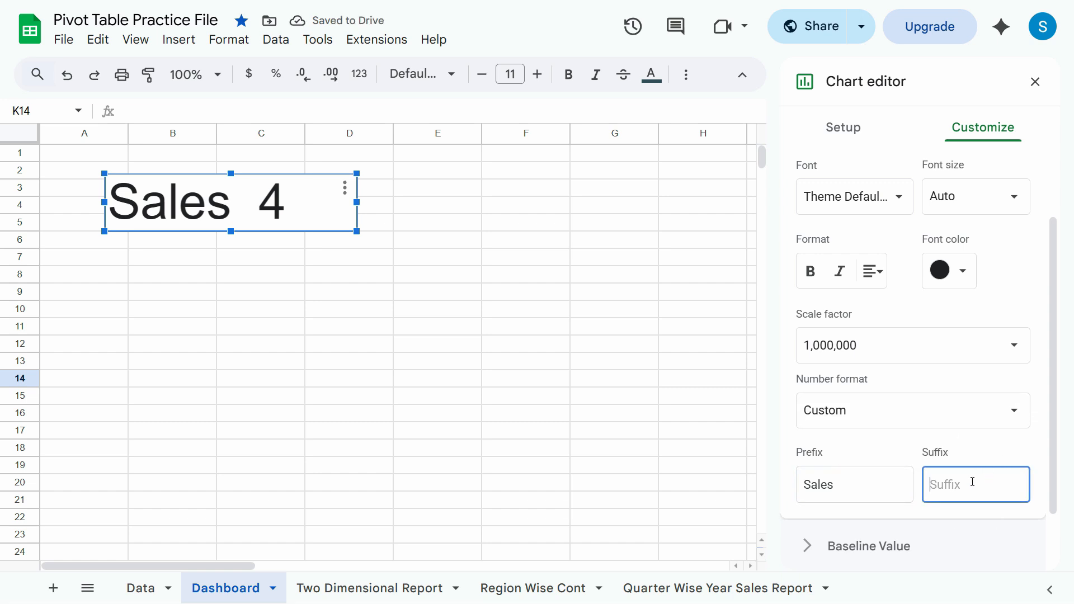
type("M")
left_click(358, 363)
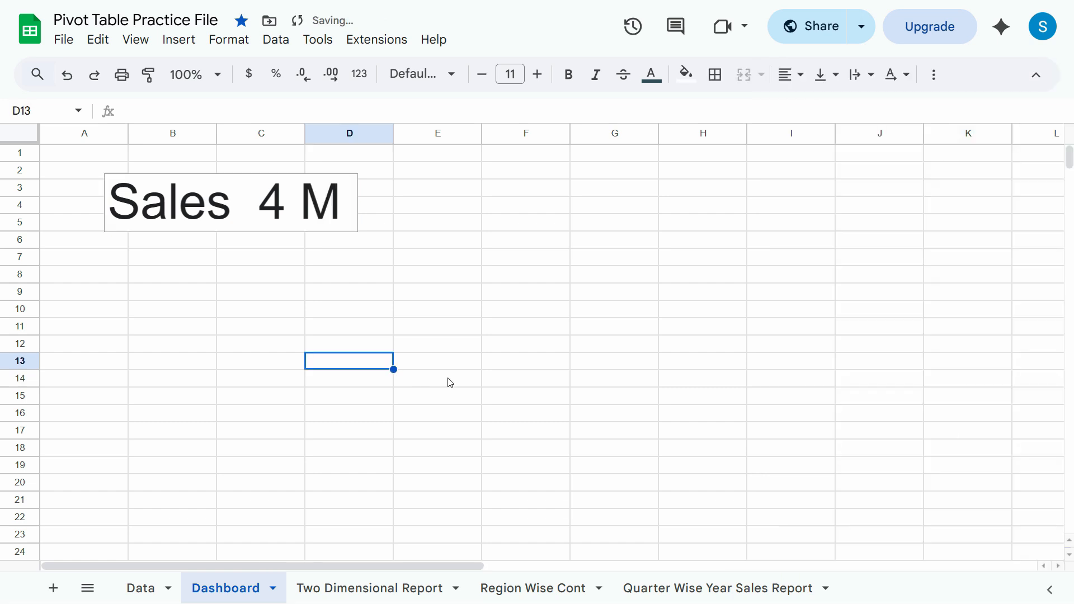
Step: Add a colon to the prefix of the scorecard's key value so it reads "Sales:"
left_click(182, 170)
left_click(200, 198)
double_click(213, 220)
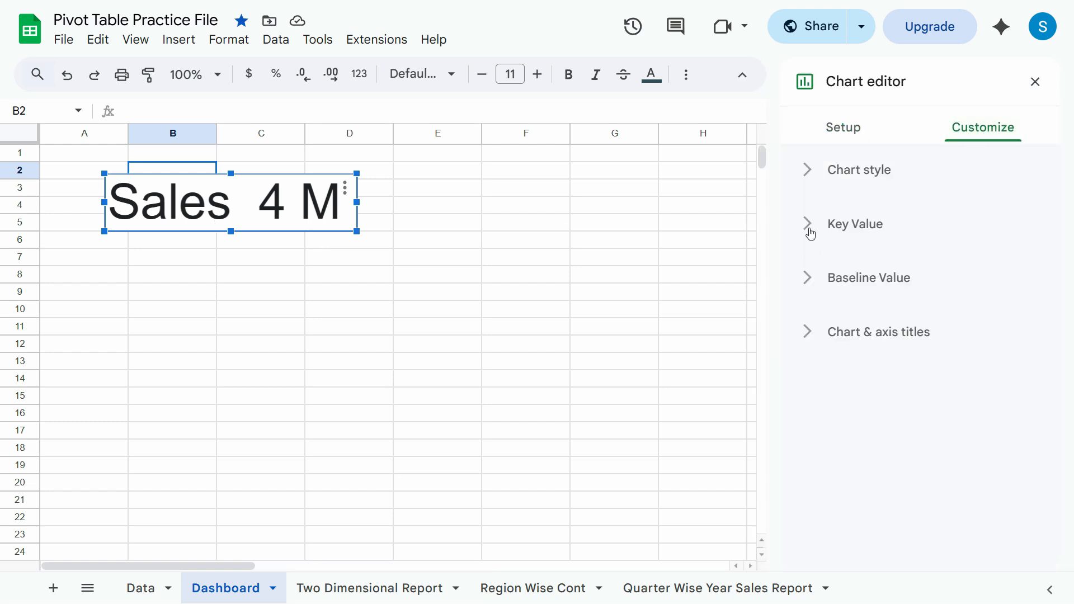
left_click(810, 225)
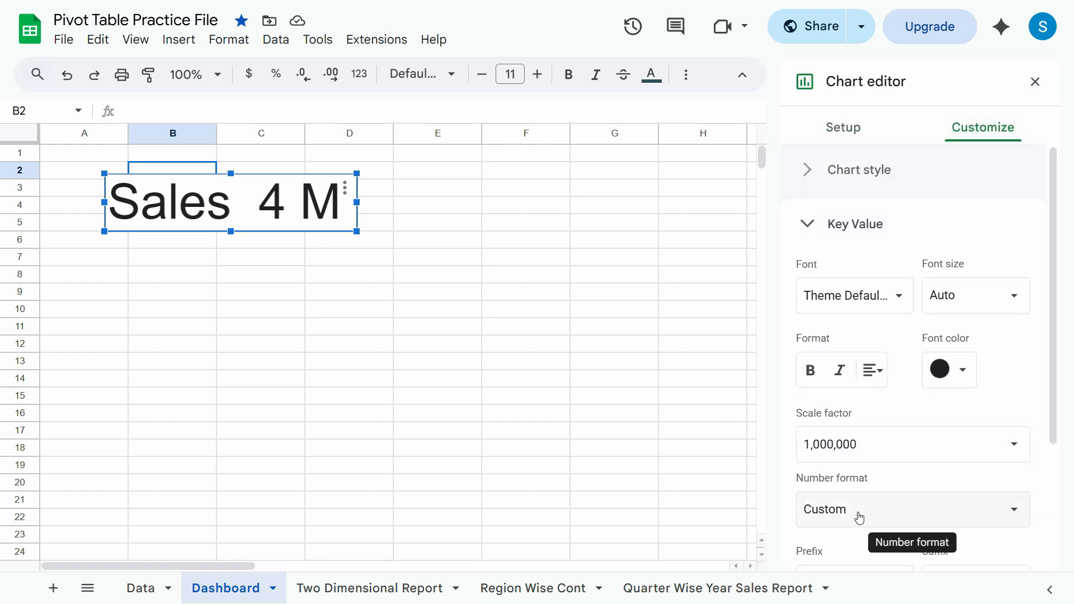
scroll(856, 513, "down", 3)
left_click(847, 422)
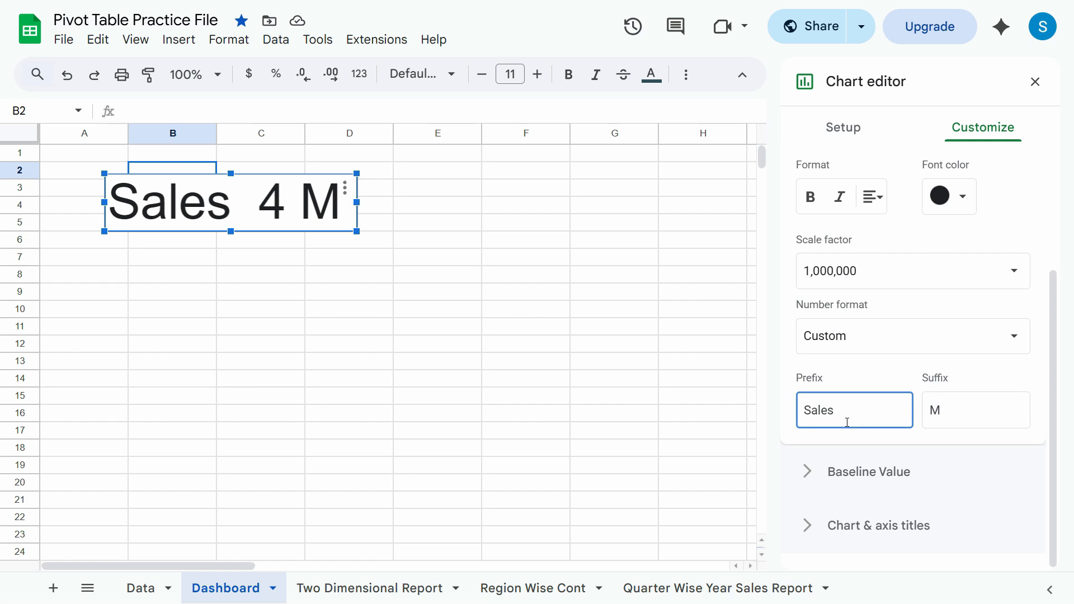
type(":")
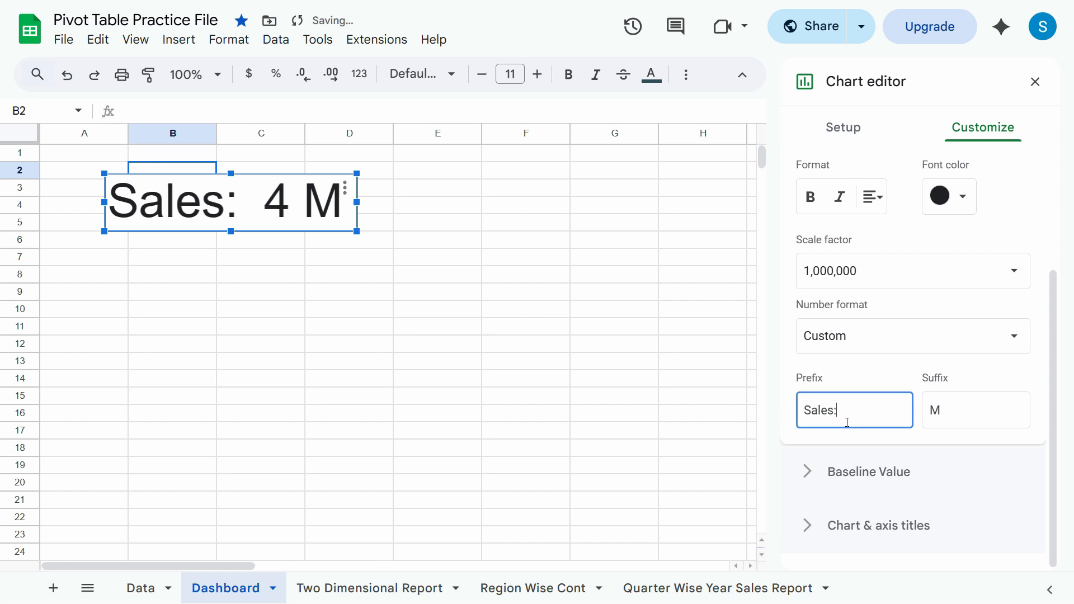
Step: Try "Total Sales:" as the prefix of the key value and undo the replacement
key("ctrl+a")
key("BackSpace")
type("Tot")
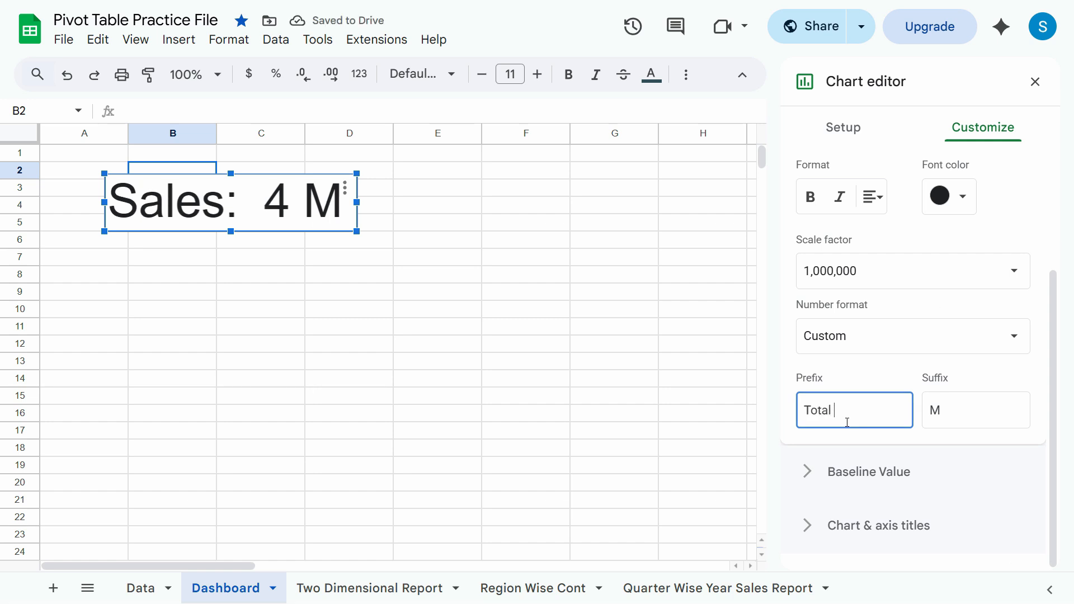
type("al Sales:")
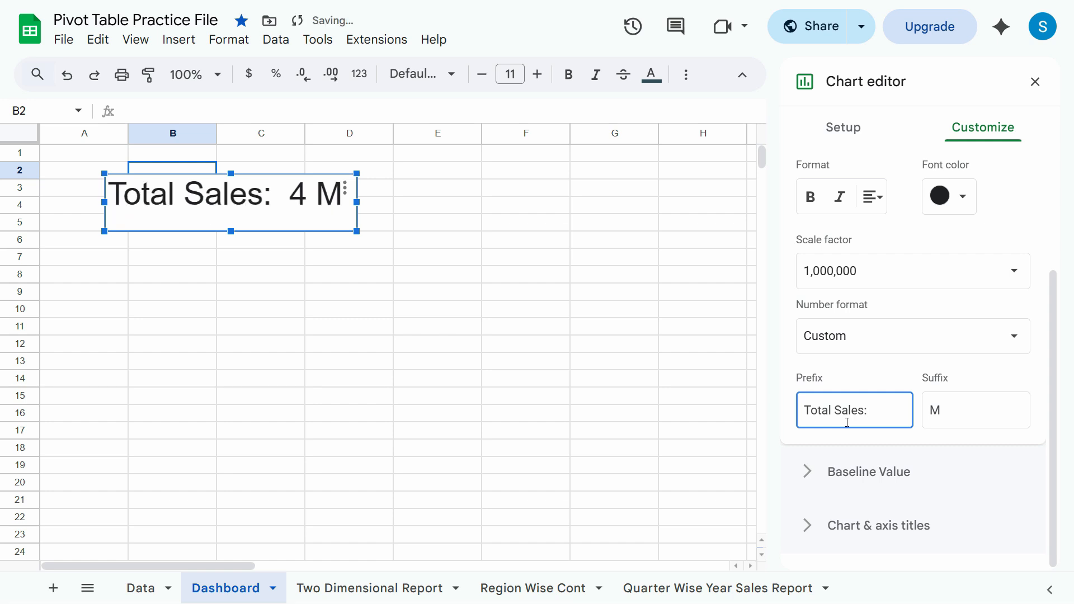
key("ctrl+z")
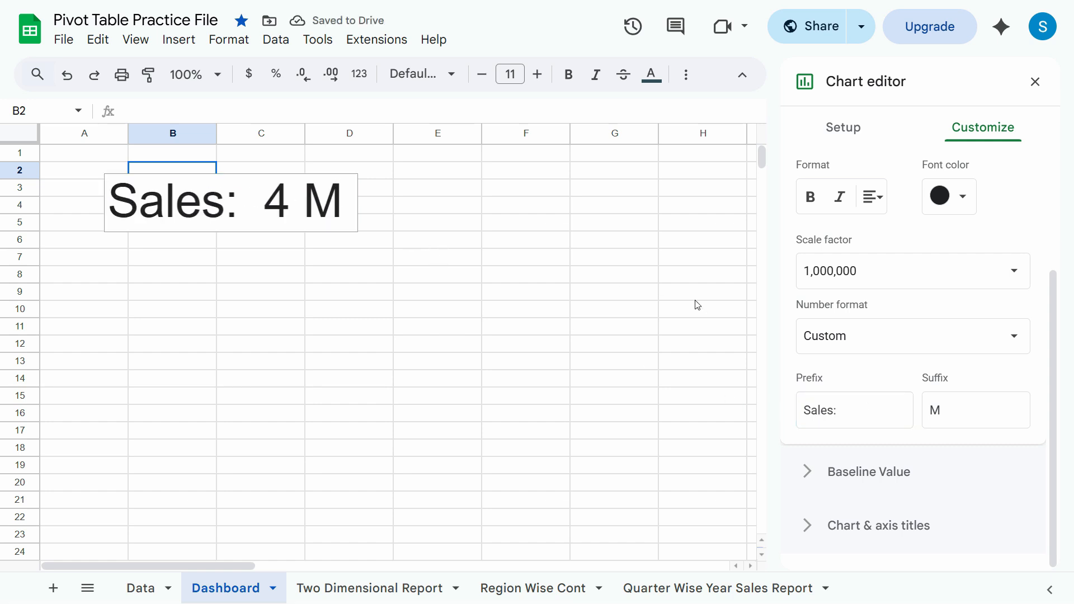
Step: Enlarge the scorecard to cover about rows 2 to 9, columns A to G
left_click(697, 303)
left_click(280, 229)
left_click_drag(358, 232, 392, 297)
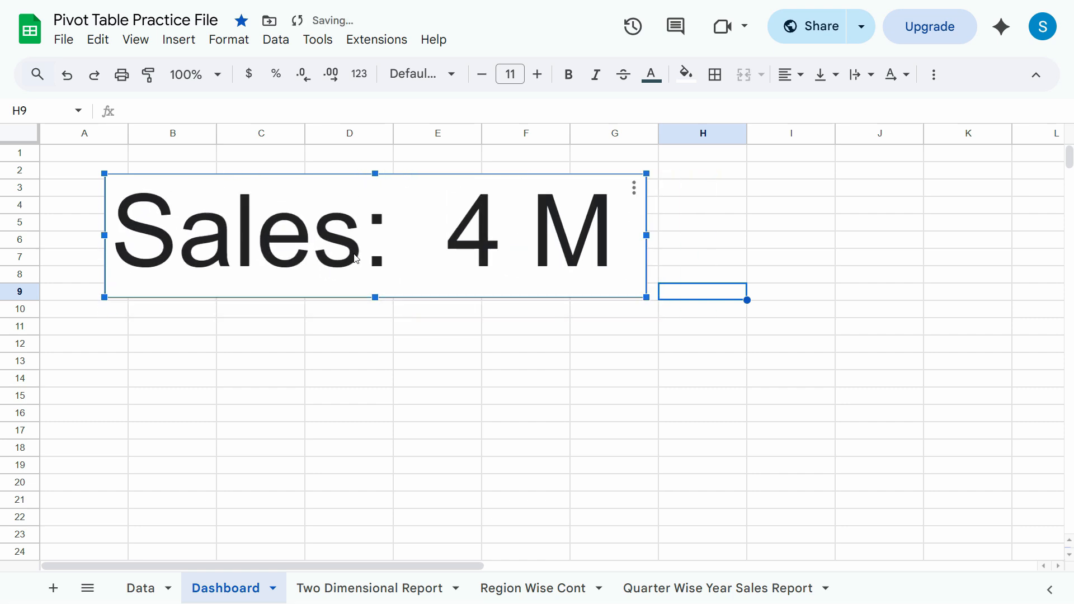
Step: Remove the prefix from the number format of the scorecard's key value
double_click(355, 259)
left_click(978, 141)
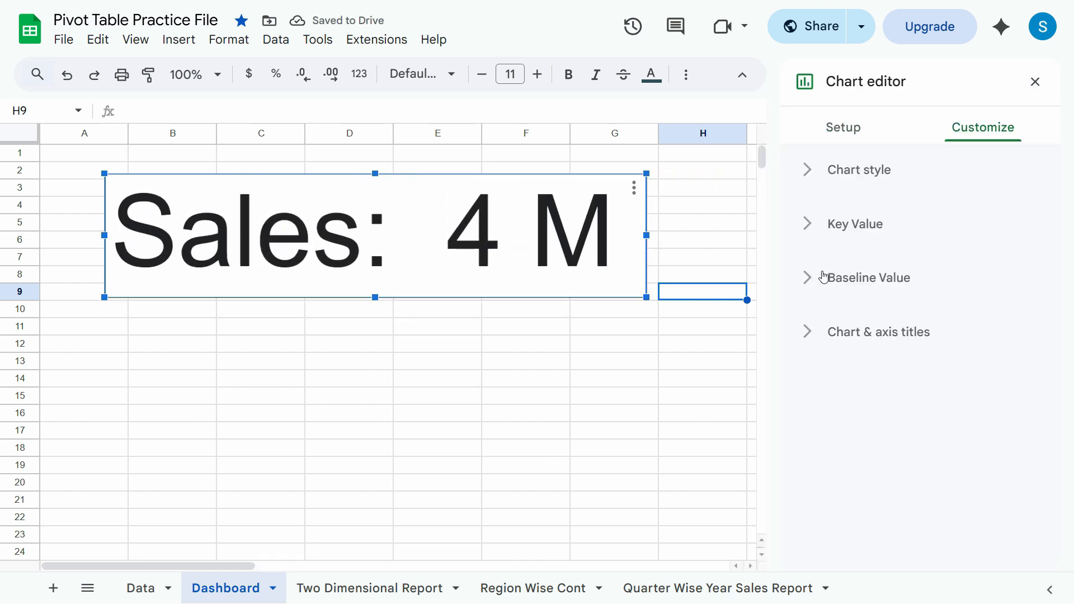
left_click(813, 238)
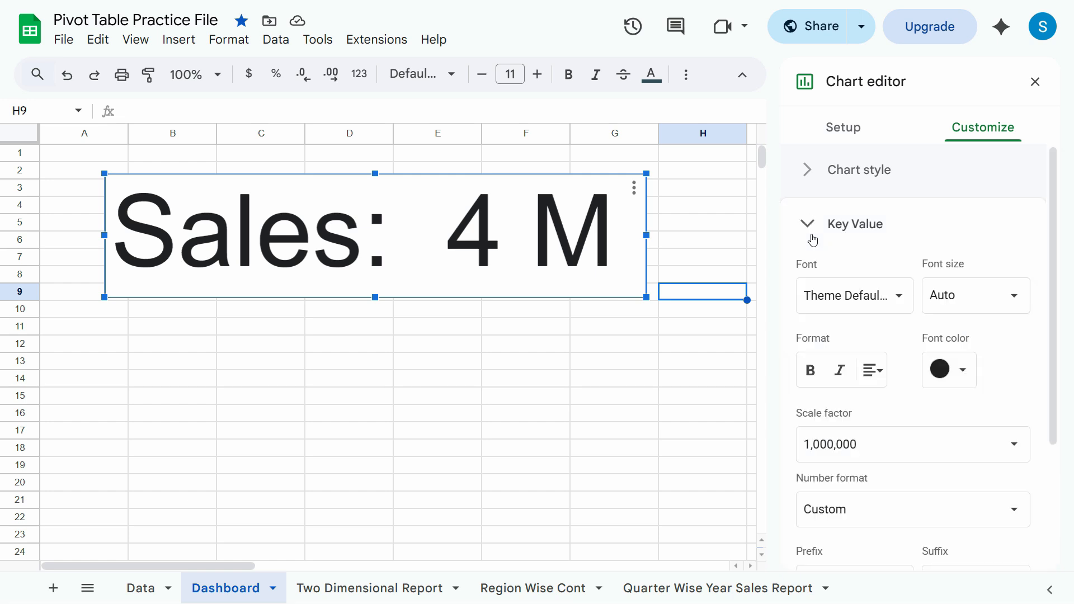
scroll(846, 395, "down", 3)
left_click(850, 411)
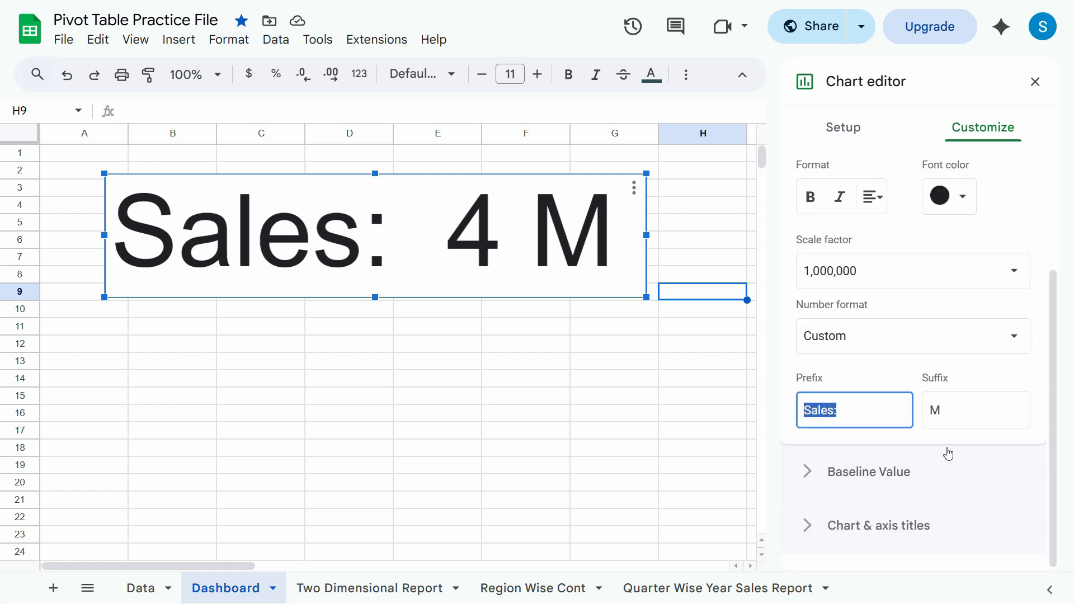
key("BackSpace")
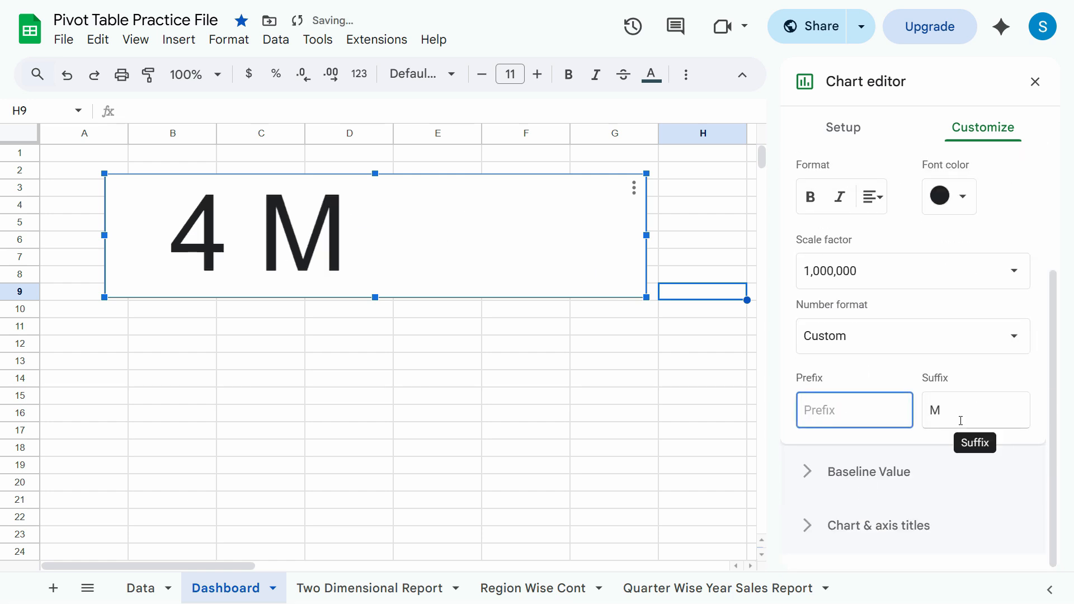
Step: Add the chart title "Total Sales" to the scorecard
scroll(889, 168, "up", 3)
left_click(855, 225)
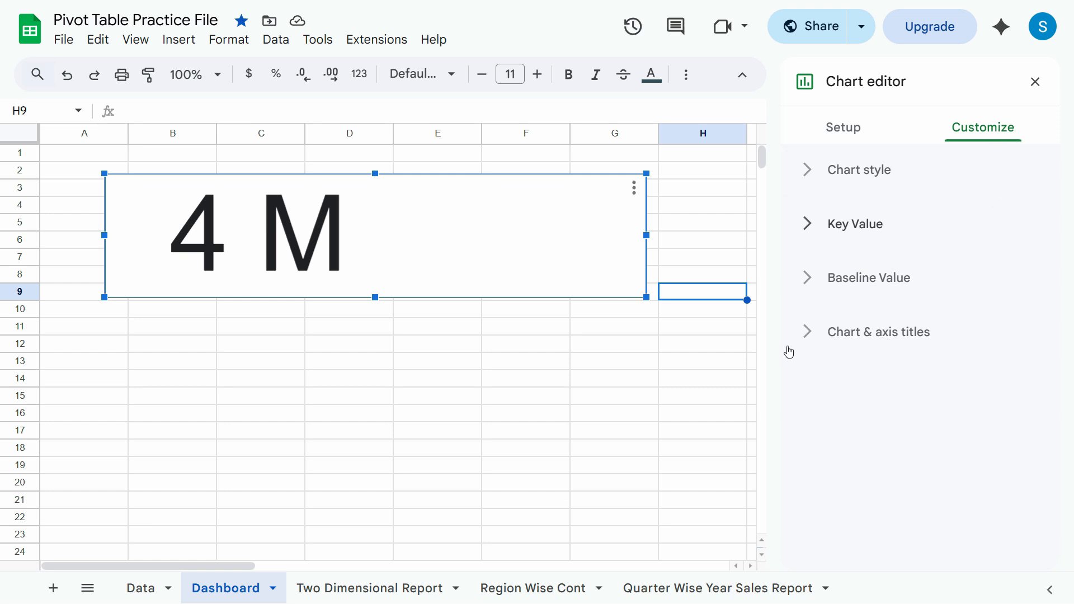
left_click(807, 360)
left_click(858, 464)
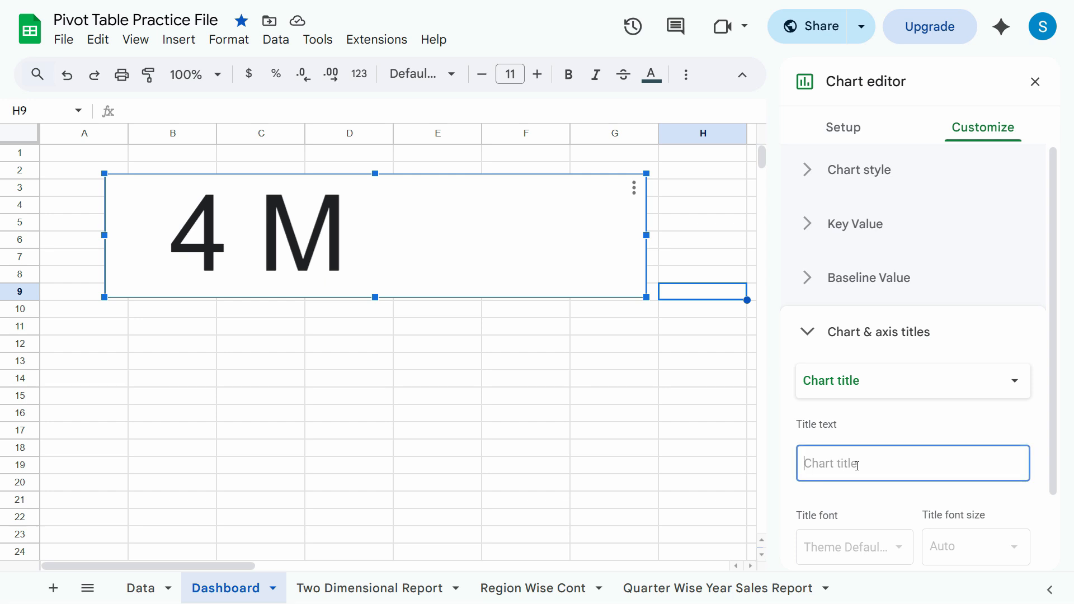
scroll(858, 465, "down", 2)
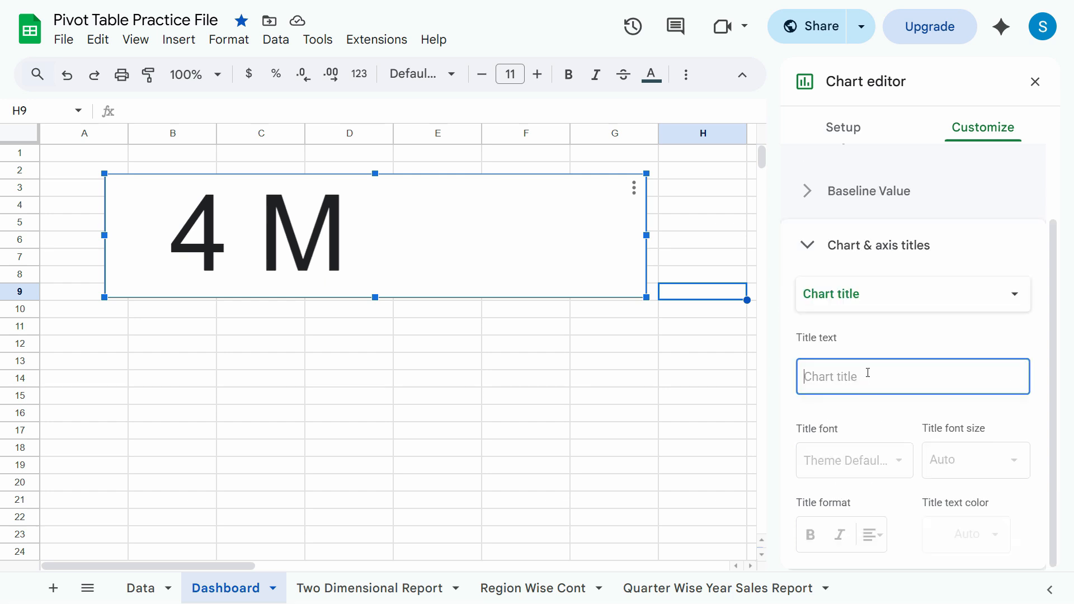
type("Total Sales")
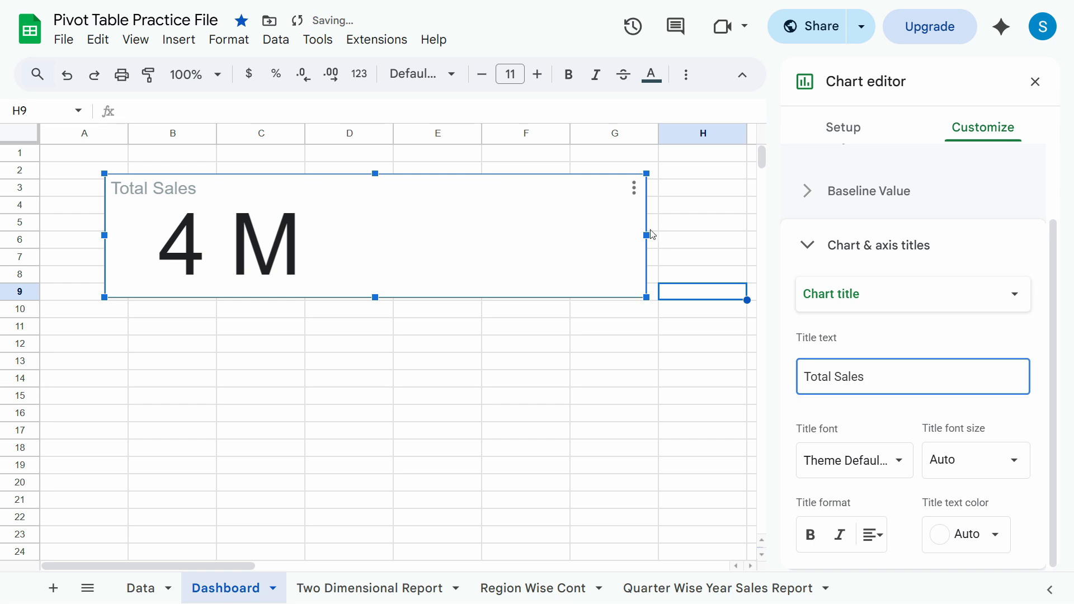
Step: Shrink the Total Sales scorecard and place it from cell A1 over about rows 1 to 6, columns A to C
left_click_drag(645, 238, 351, 247)
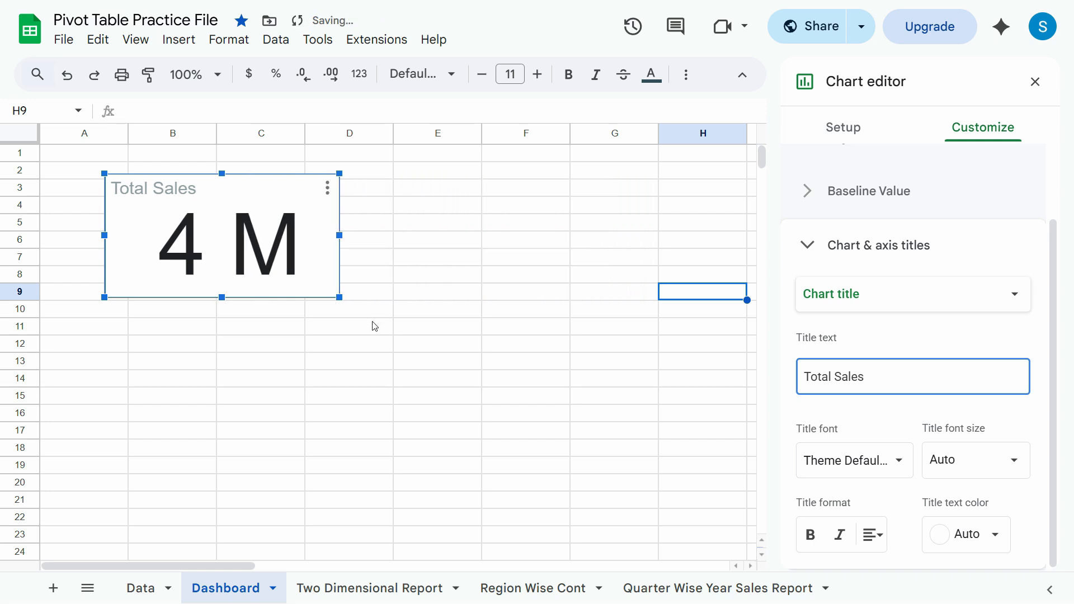
left_click(358, 310)
left_click(319, 276)
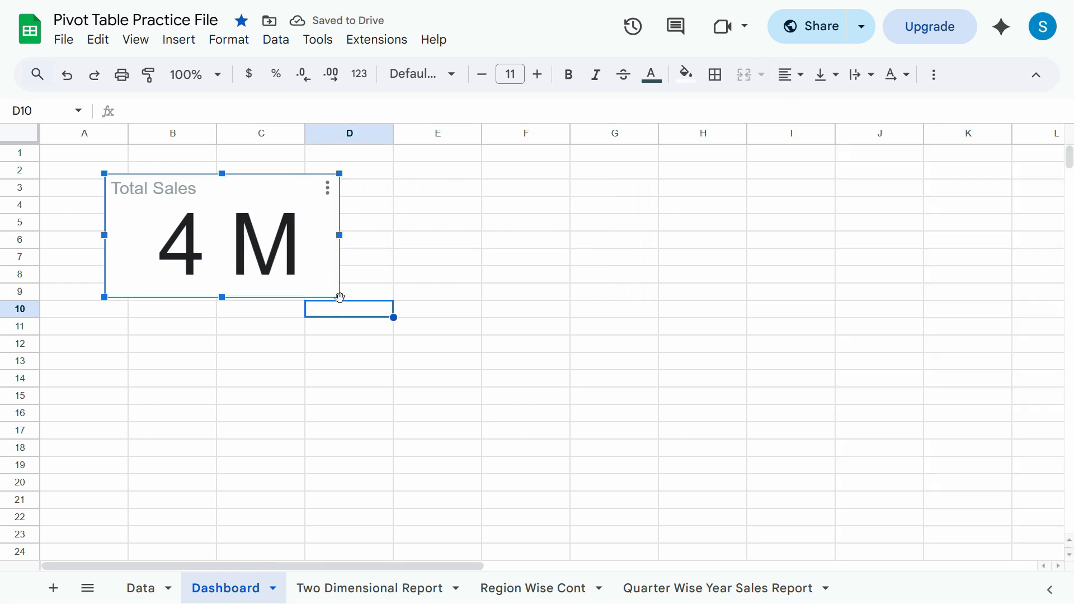
left_click_drag(340, 298, 225, 215)
left_click(283, 256)
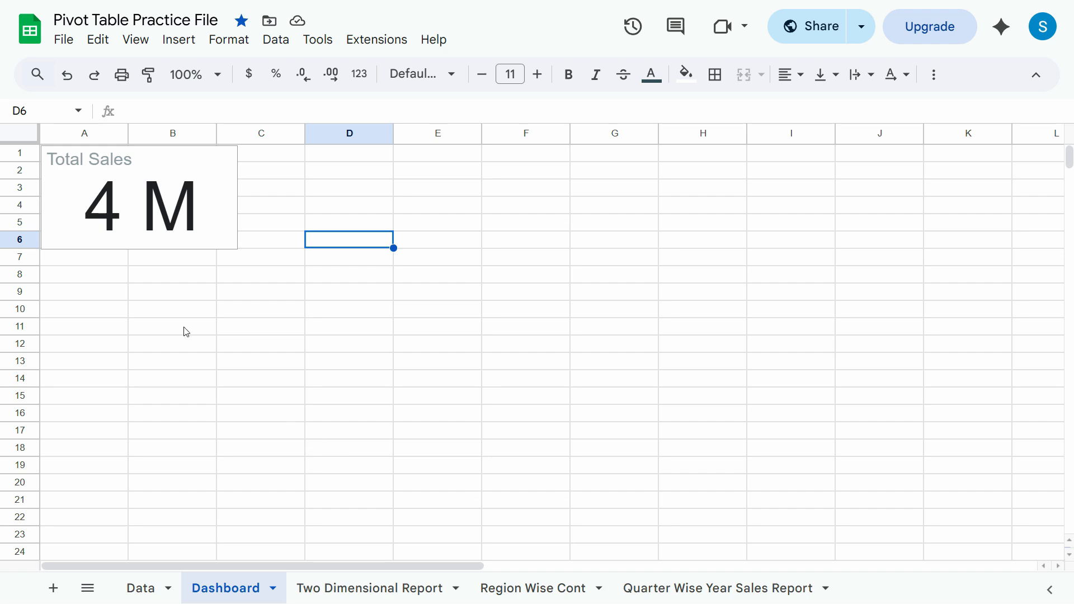
Step: Examine the entries in the Date column on the Data sheet
left_click(143, 588)
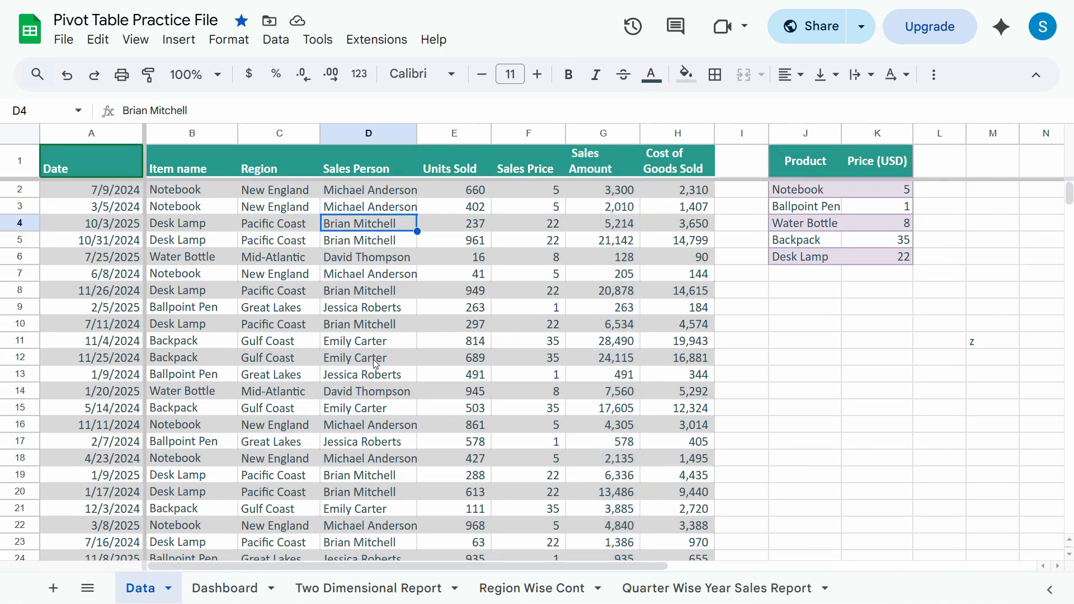
left_click(561, 193)
left_click(117, 197)
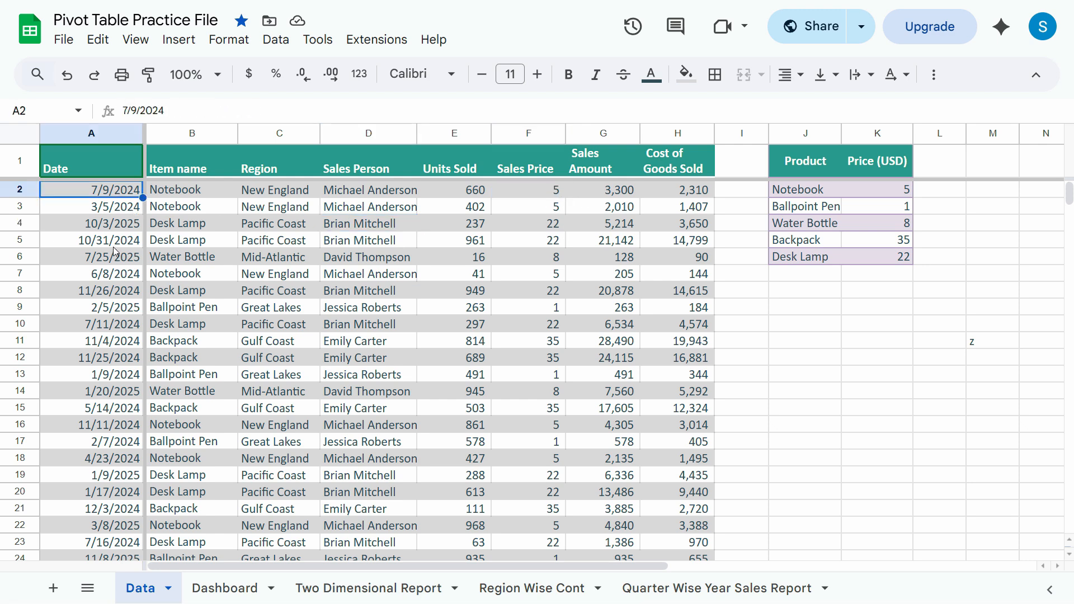
left_click(117, 244)
left_click(117, 195)
left_click(801, 133)
right_click(801, 133)
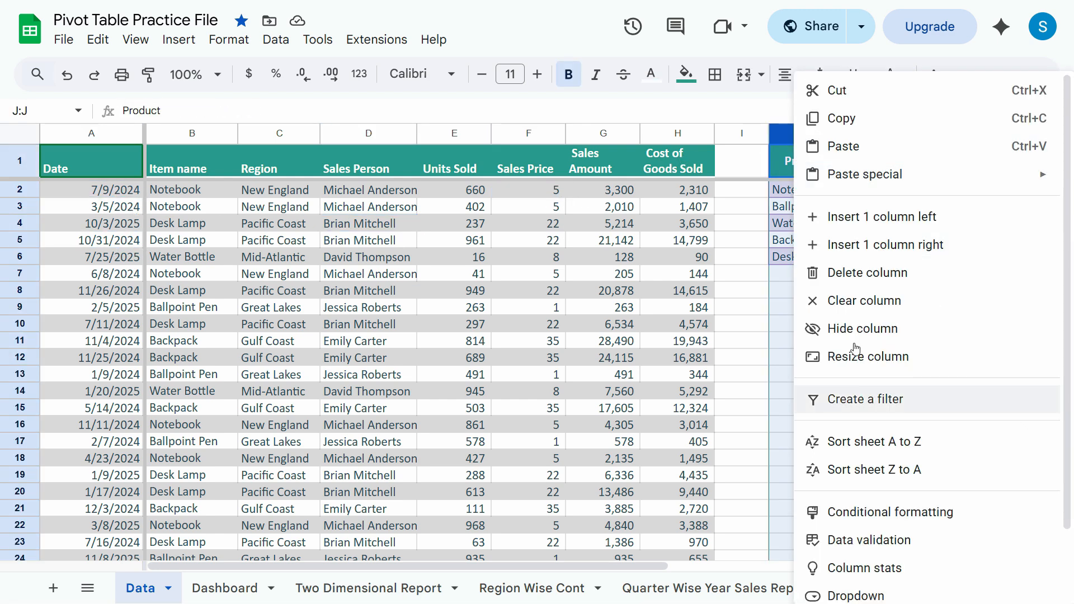
left_click(872, 216)
key("Left")
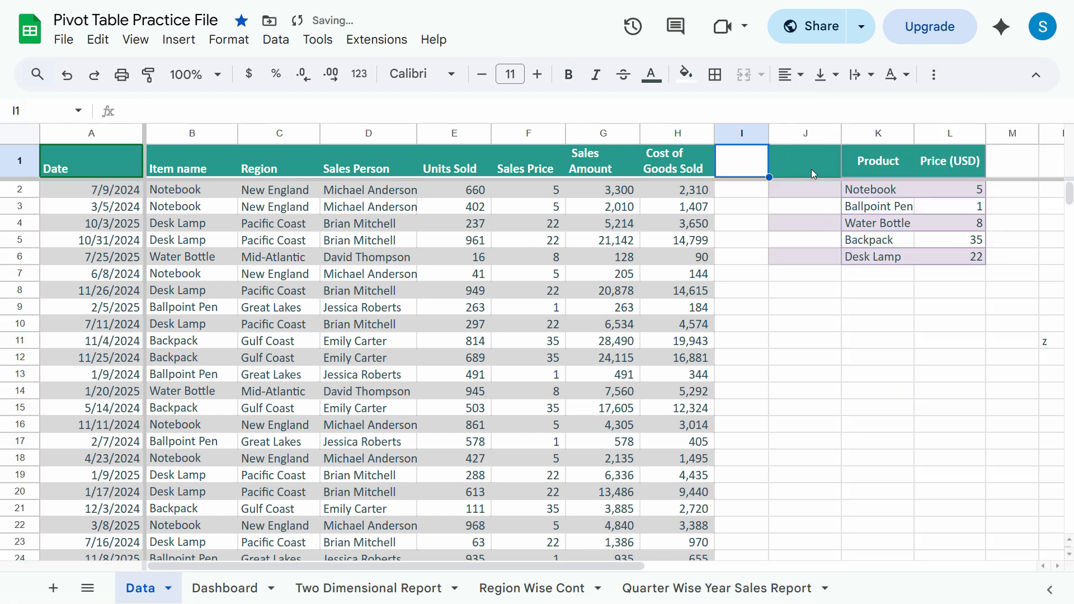
key("ctrl+z")
Step: Insert one column before column I on the Data sheet and enter the header "Month" in I1
left_click(757, 136)
right_click(756, 136)
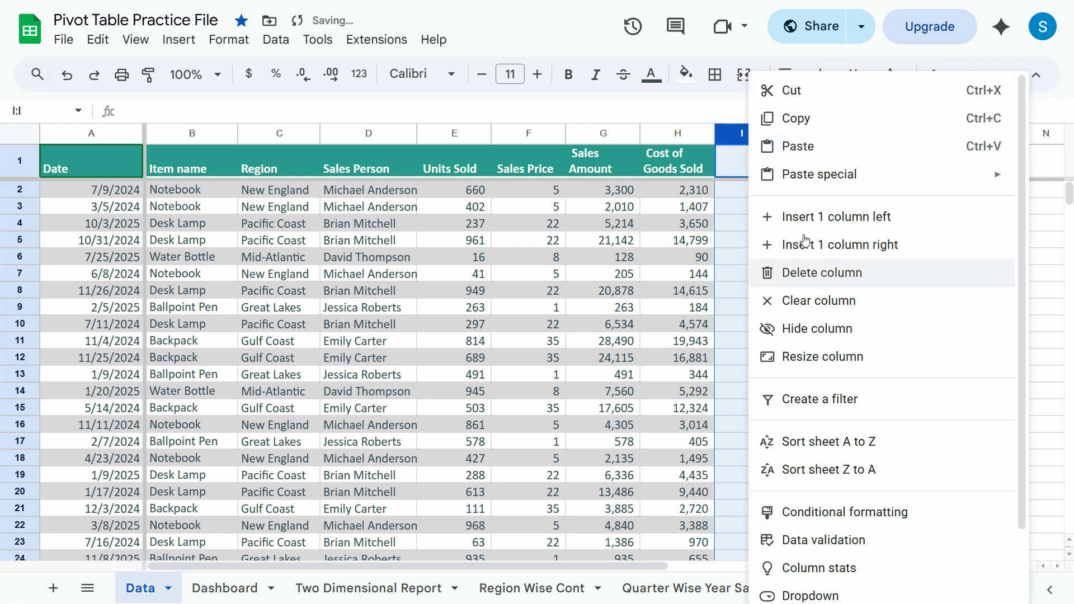
left_click(805, 216)
type("Month")
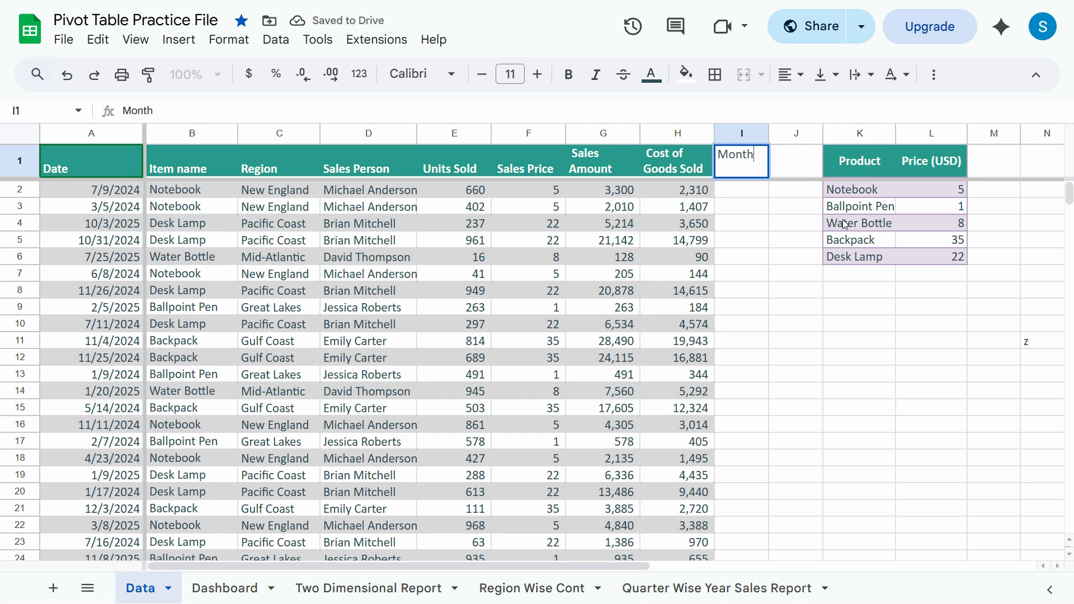
key("Return")
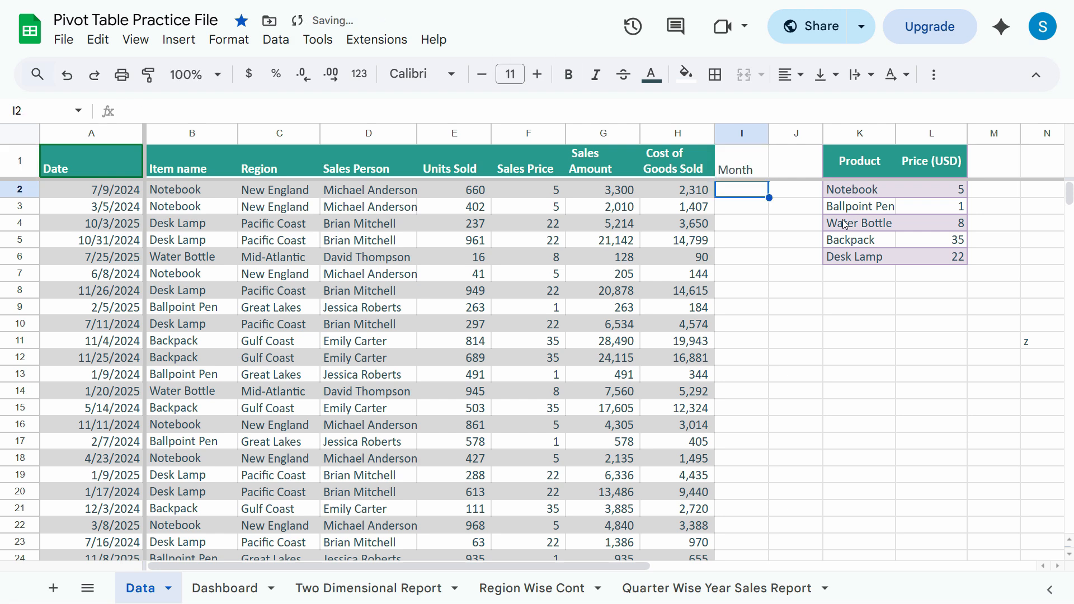
type("=arr")
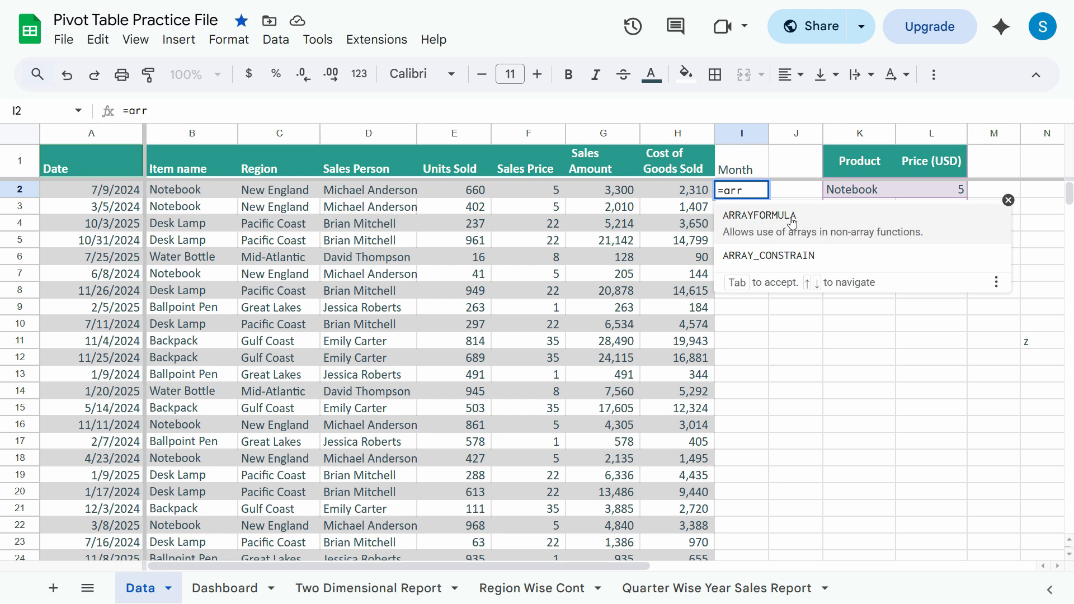
left_click(792, 221)
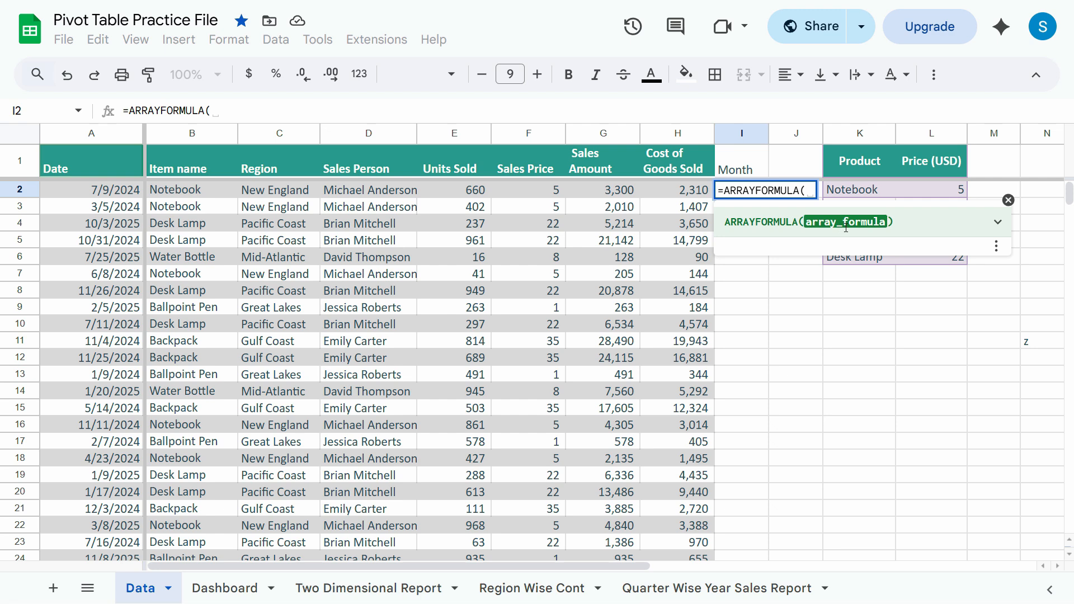
type("text")
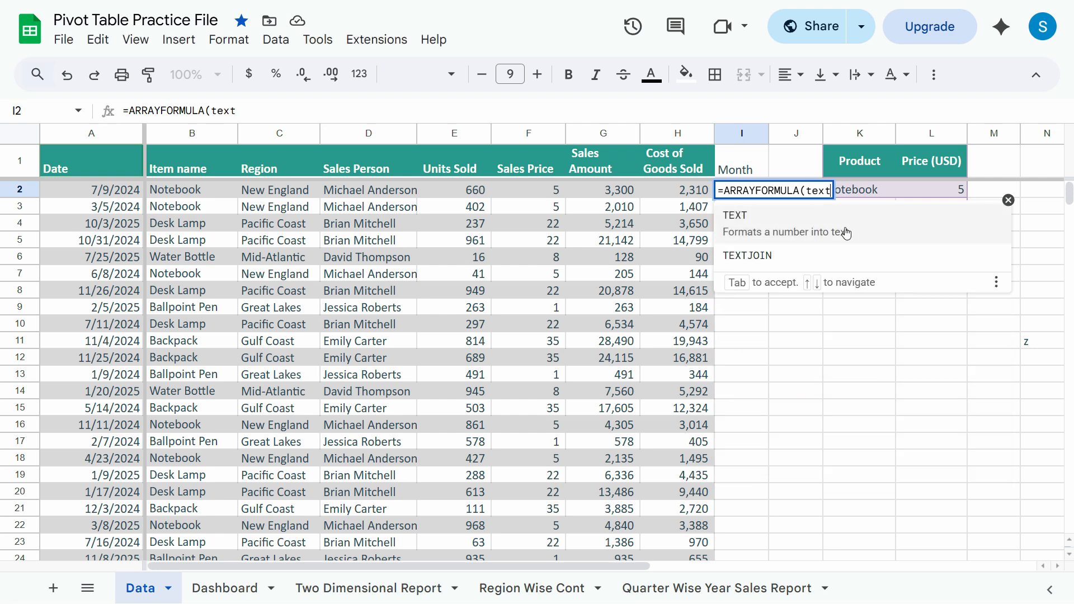
left_click(845, 230)
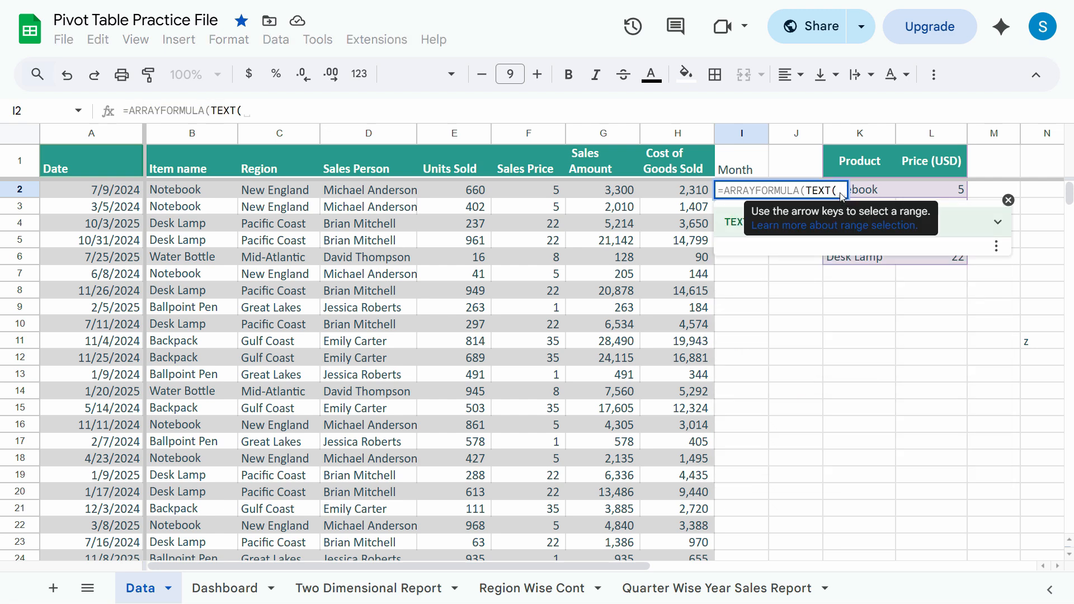
key("BackSpace")
key("BackSpace")
key("BackSpace")
key("BackSpace")
key("BackSpace")
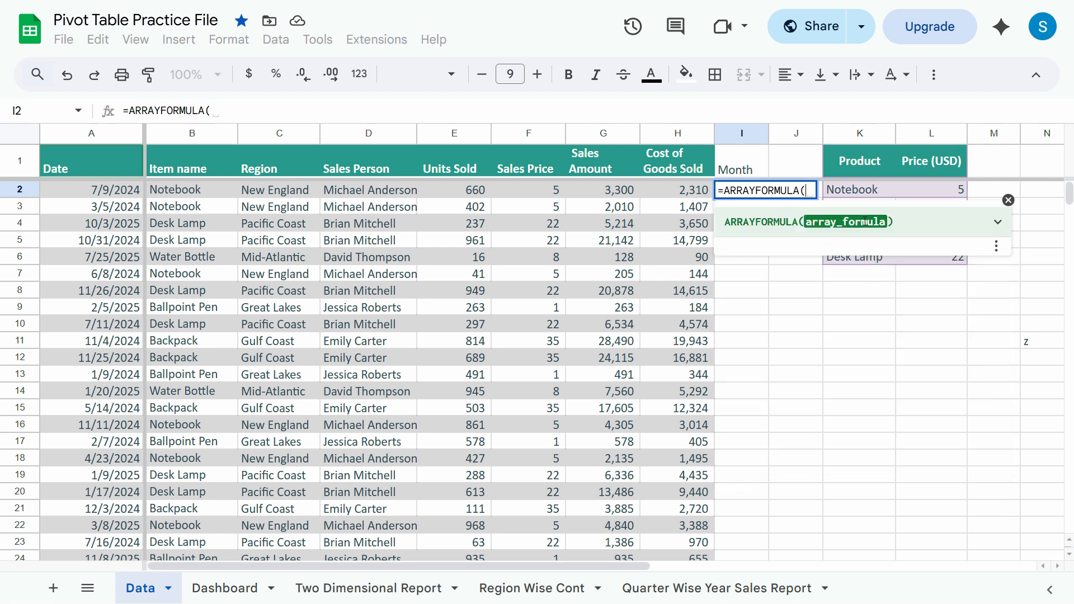
key("BackSpace")
key("BackSpace")
key("BackSpace")
key("BackSpace")
key("BackSpace")
key("BackSpace")
key("BackSpace")
key("BackSpace")
key("BackSpace")
key("BackSpace")
key("BackSpace")
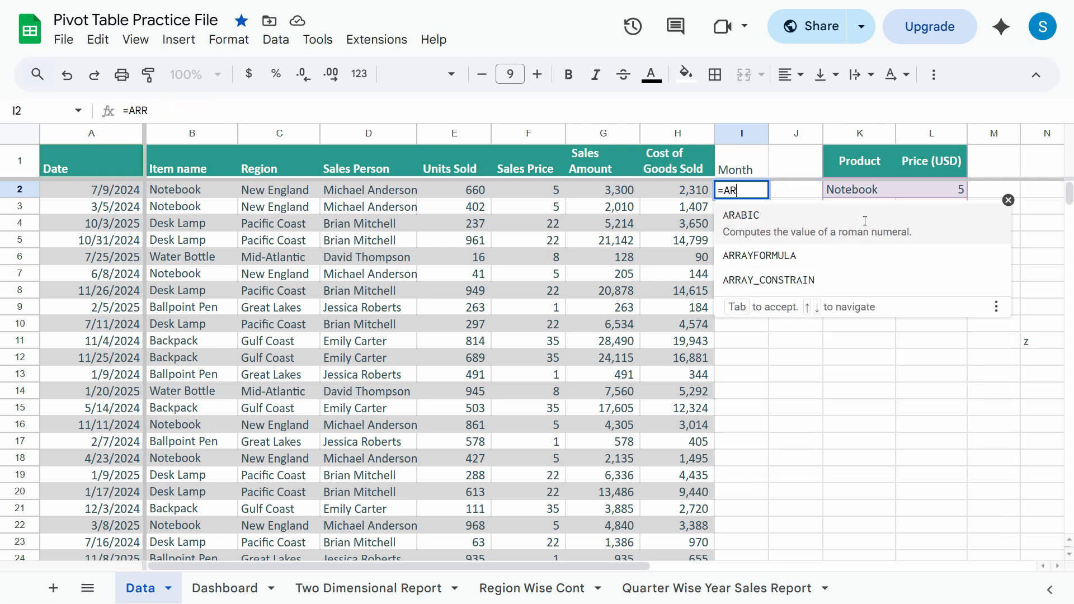
key("BackSpace")
Step: Enter the formula =ARRAYFORMULA(TEXT(A2,"mmm")) in cell I2 to extract the abbreviated month from the date
type("rr")
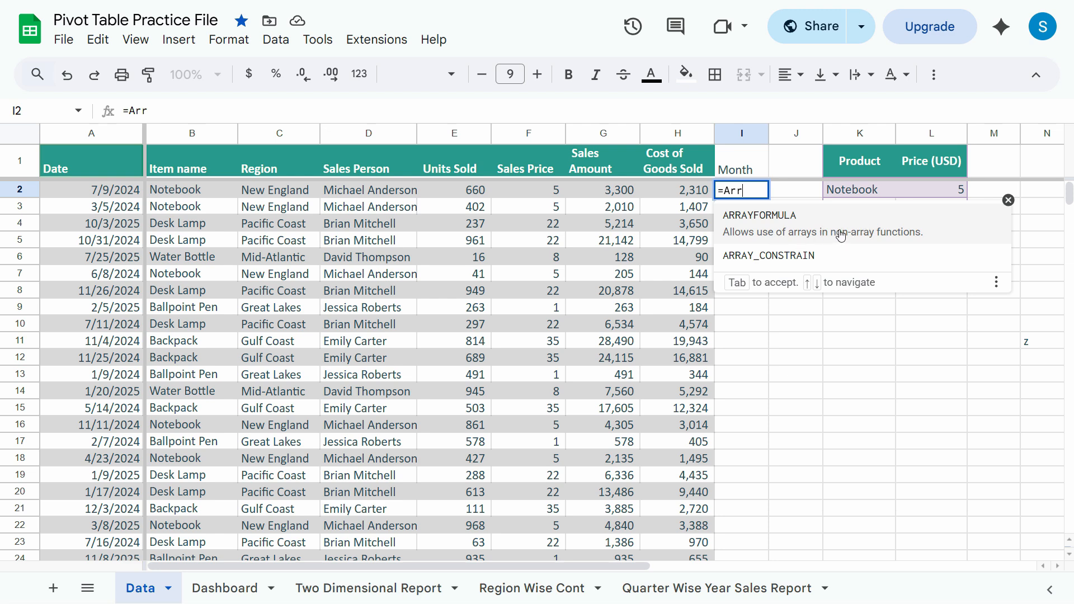
left_click(760, 224)
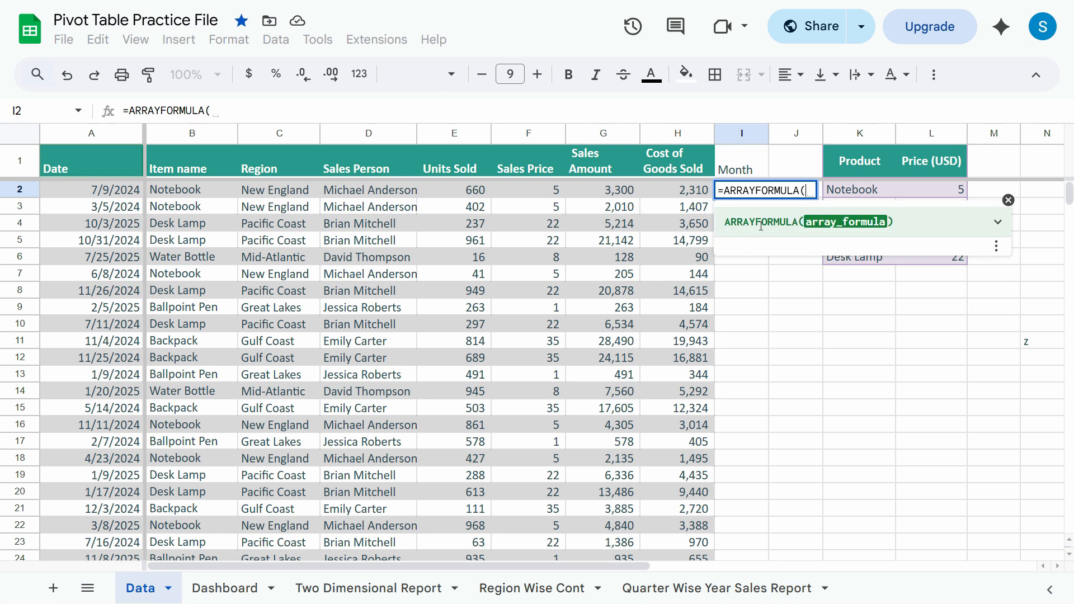
key("ctrl+plus")
key("ctrl+minus")
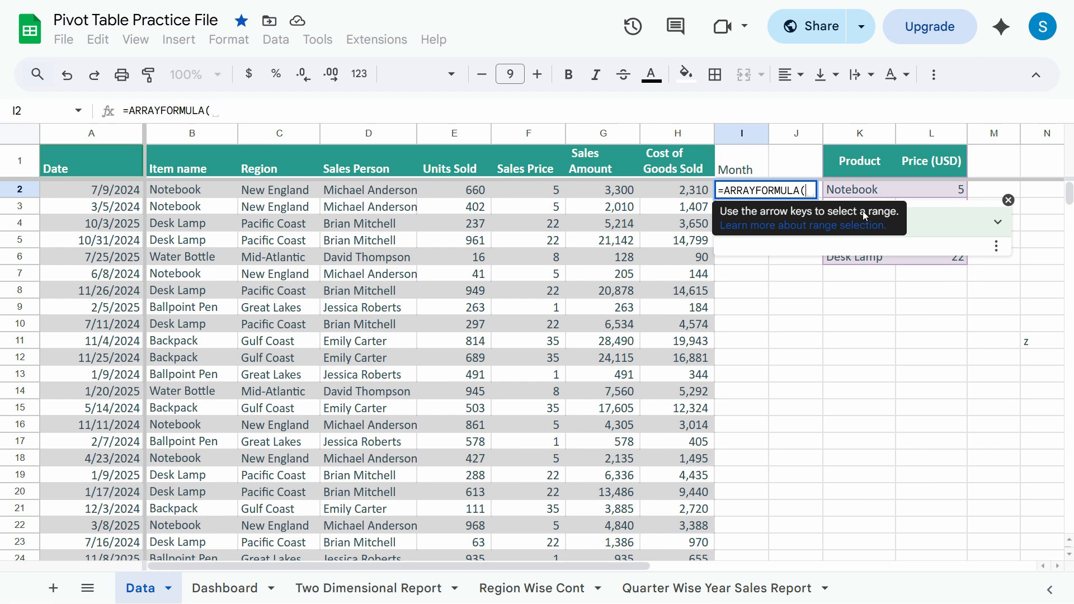
type("tex")
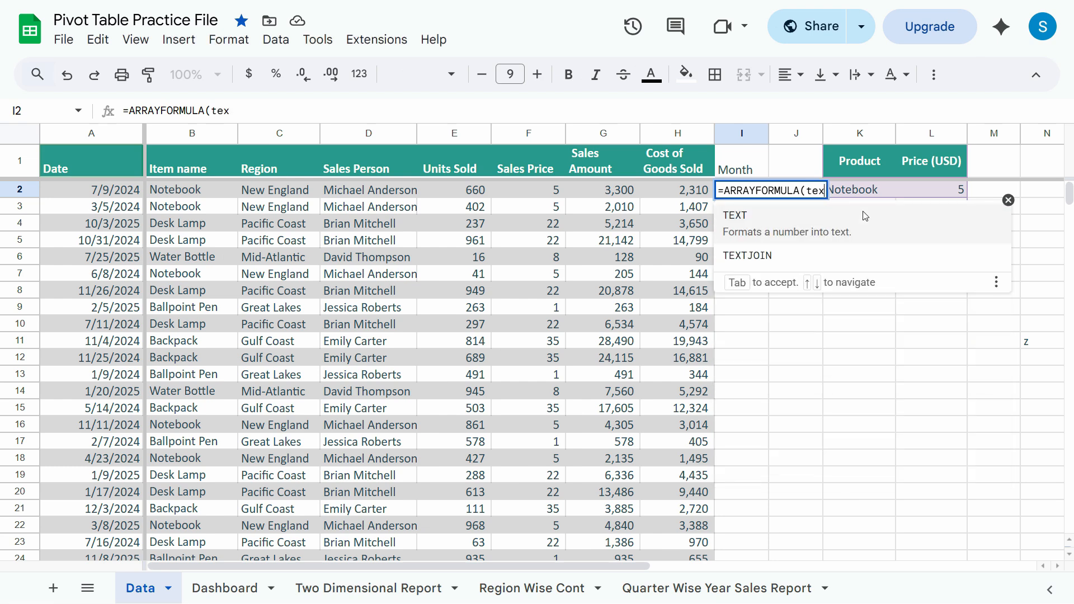
type("t")
left_click(816, 226)
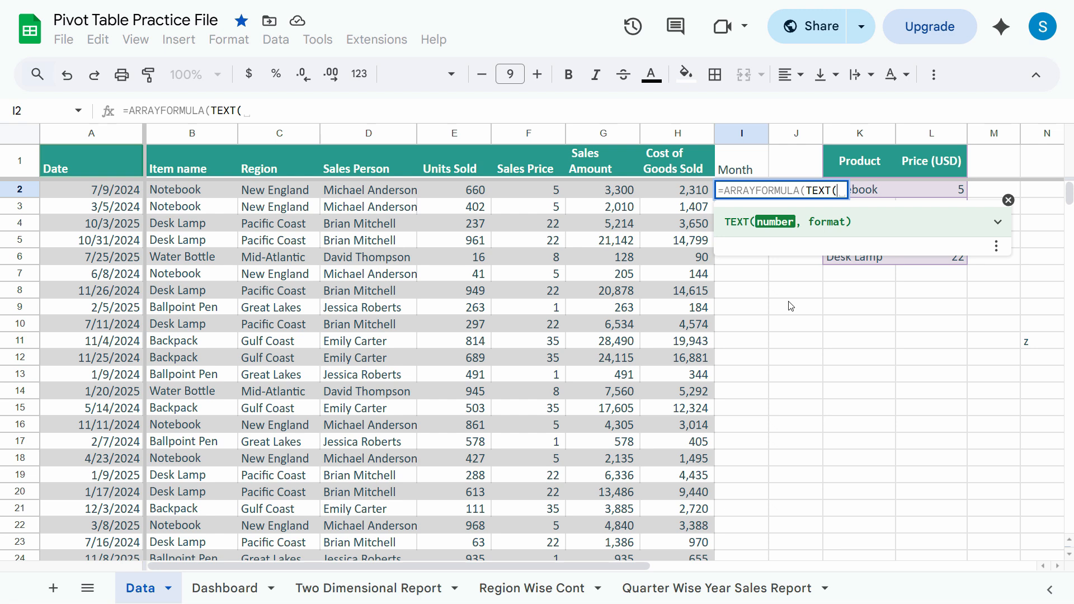
left_click(94, 194)
type(",")
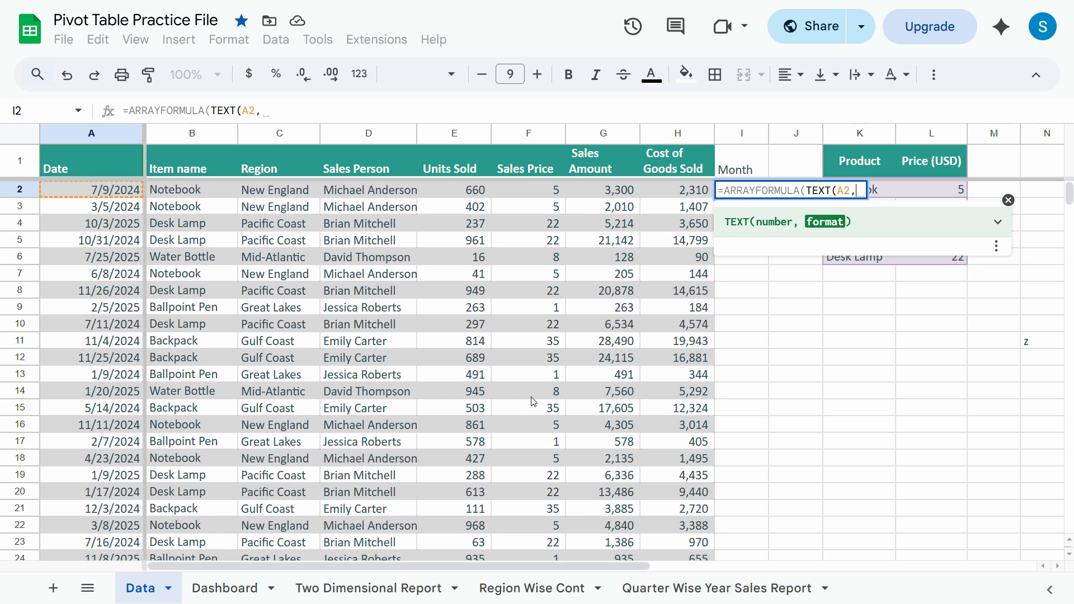
type("\"")
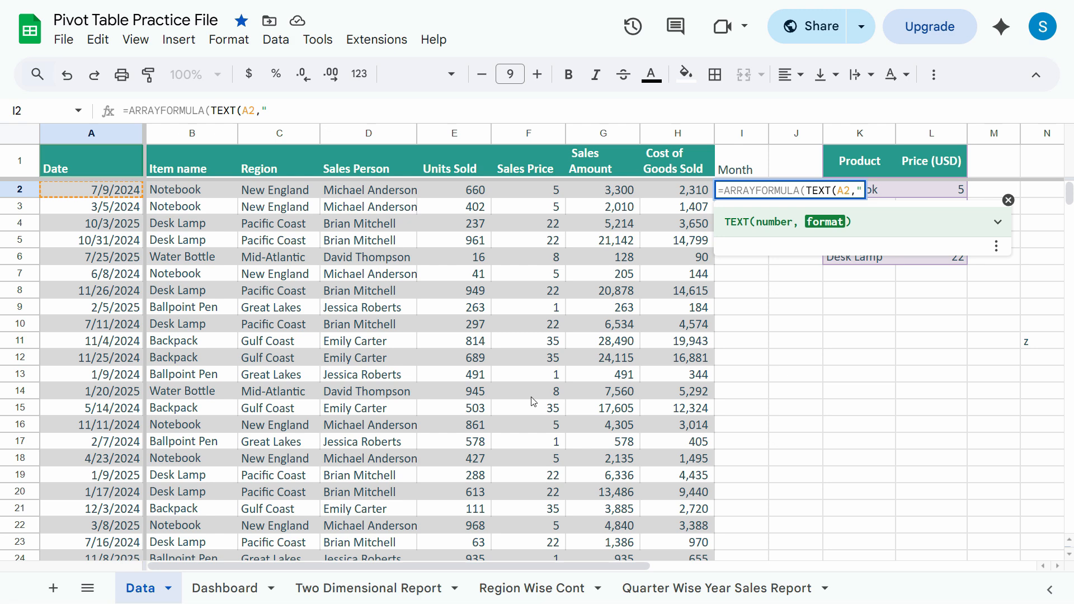
key("BackSpace")
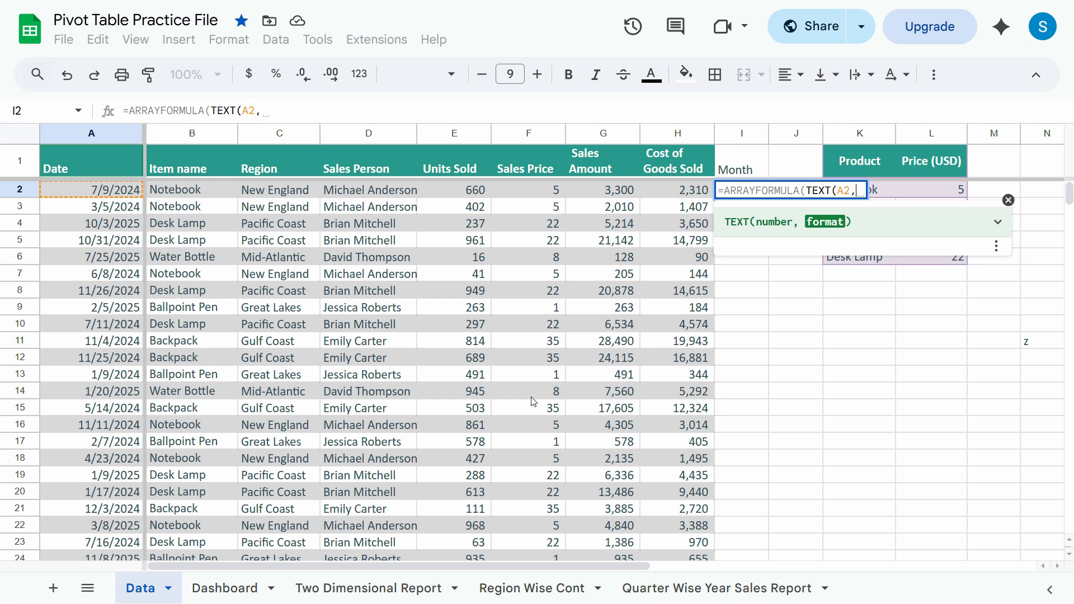
key("BackSpace")
type("\"")
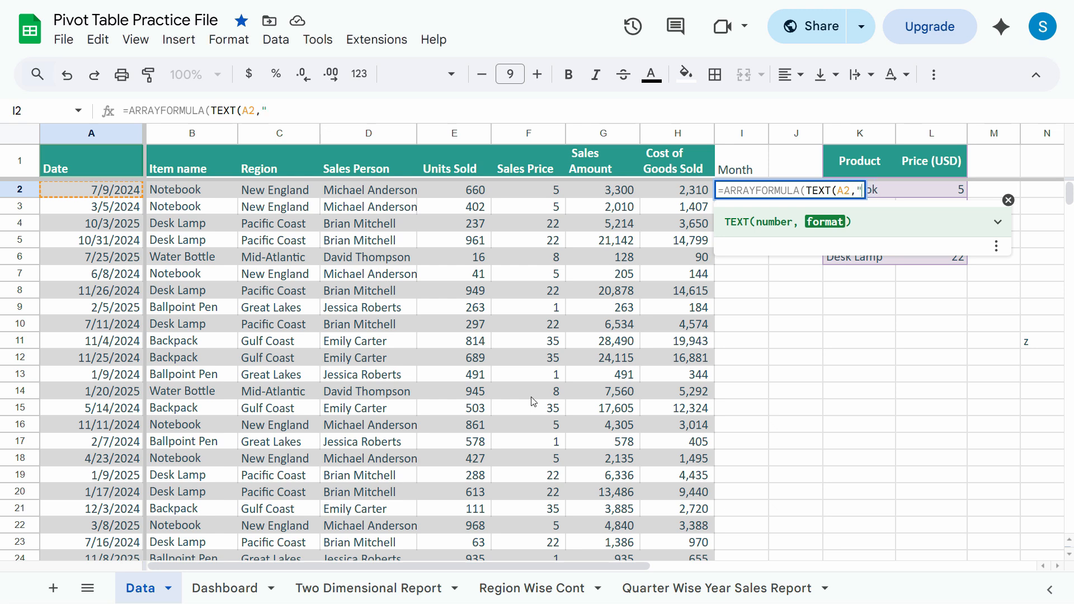
type("mmm\"")
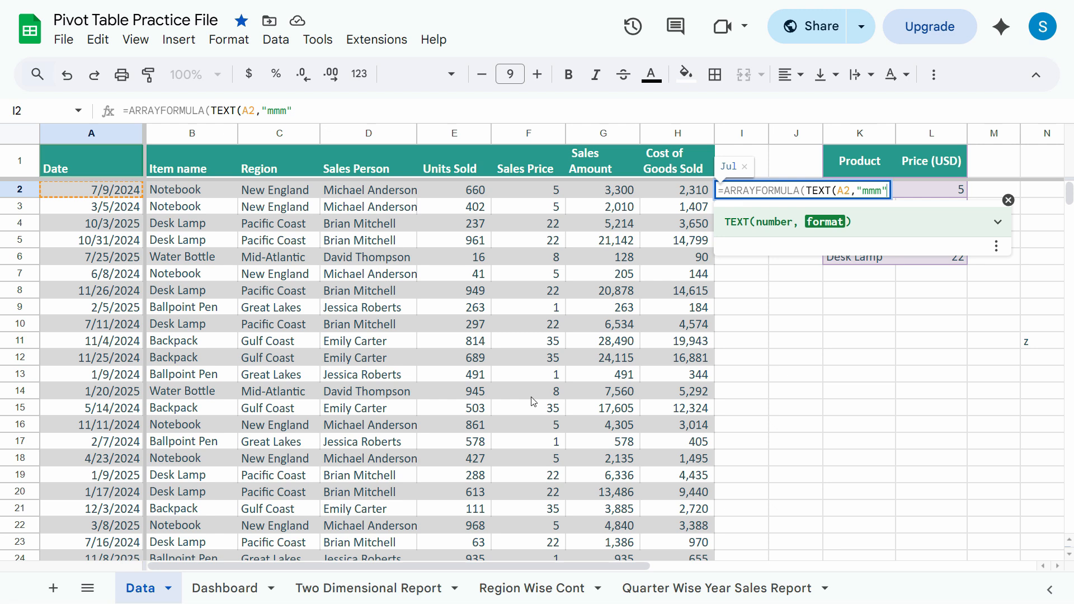
key("Return")
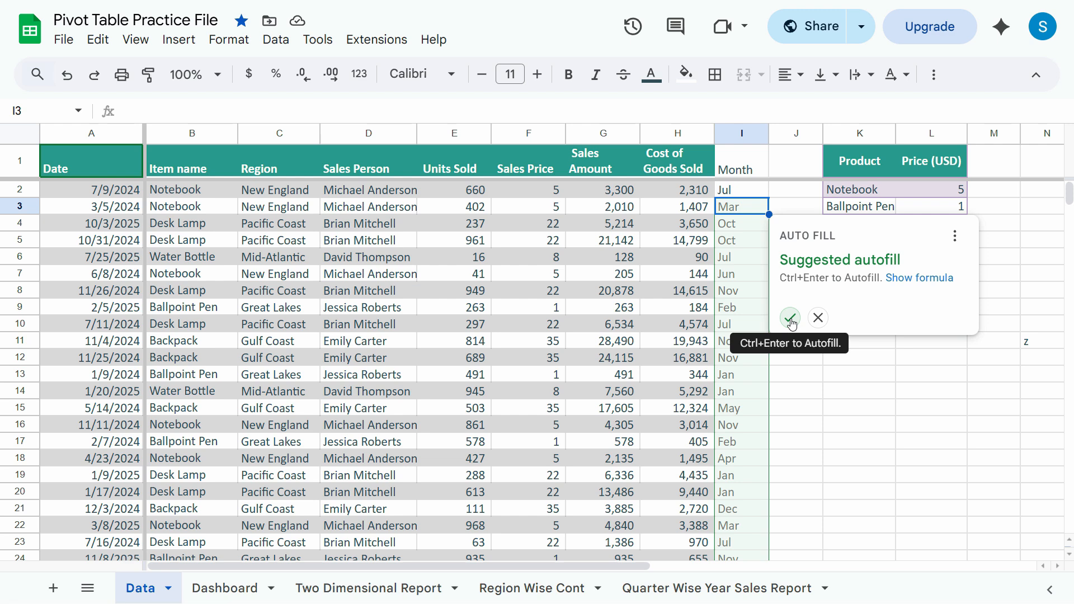
Step: Accept the suggested autofill to apply the month formula to the remaining rows of the Month column
left_click(791, 317)
left_click(820, 376)
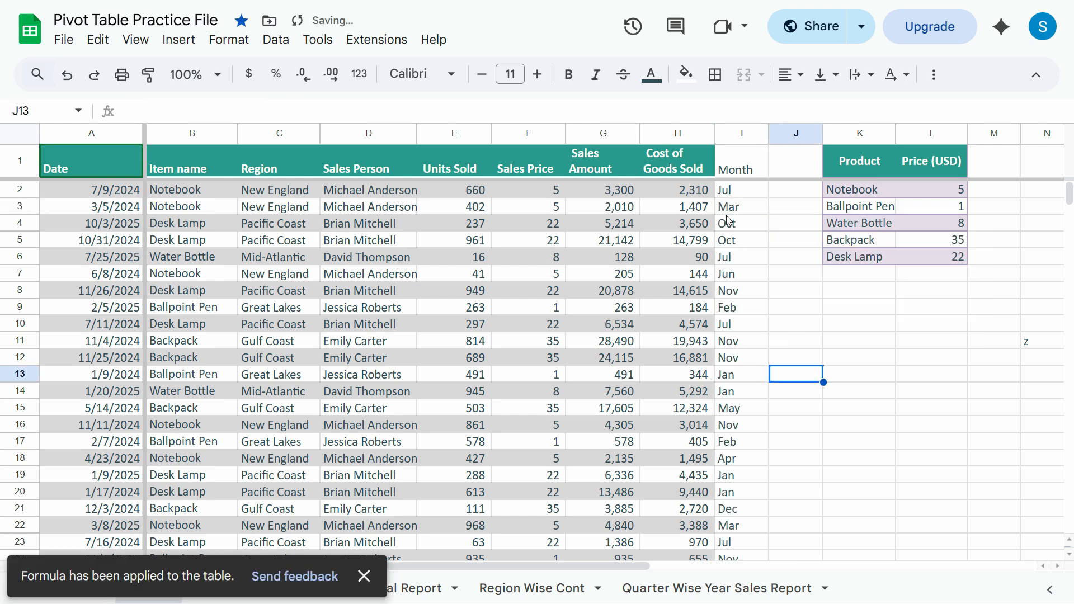
left_click(678, 134)
left_click(678, 259)
left_click(738, 174)
left_click(734, 224)
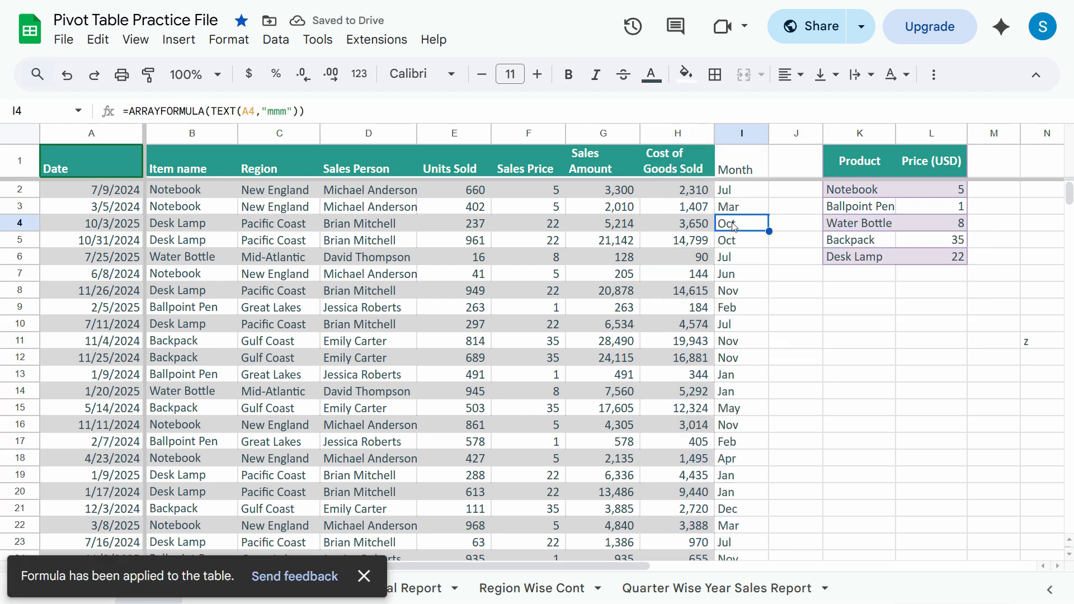
Step: Copy the formatting of the whole Cost of Goods Sold column onto the Month column
left_click(685, 192)
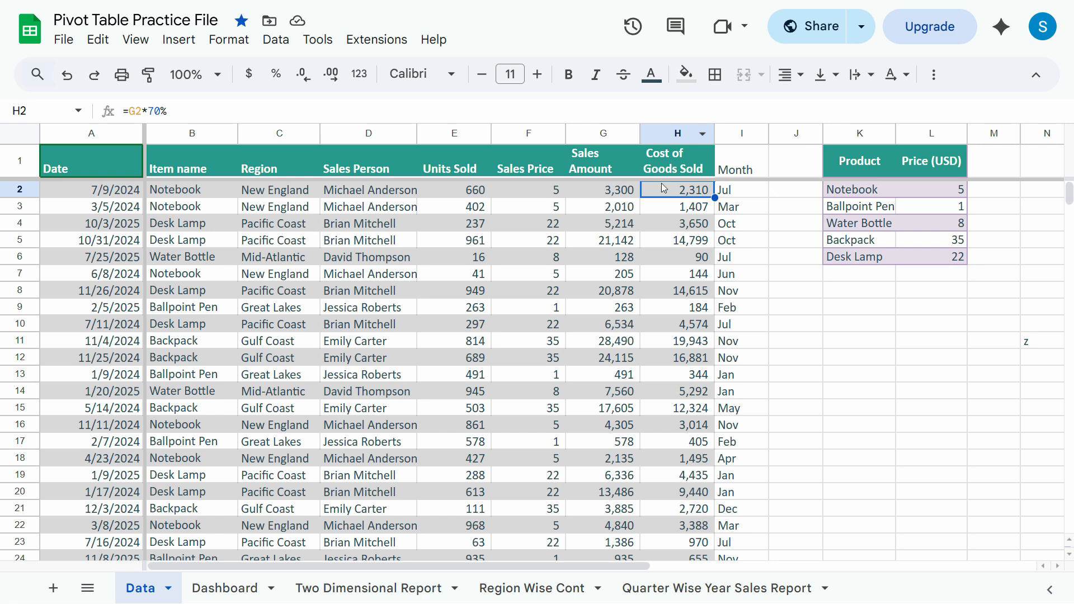
left_click(694, 163)
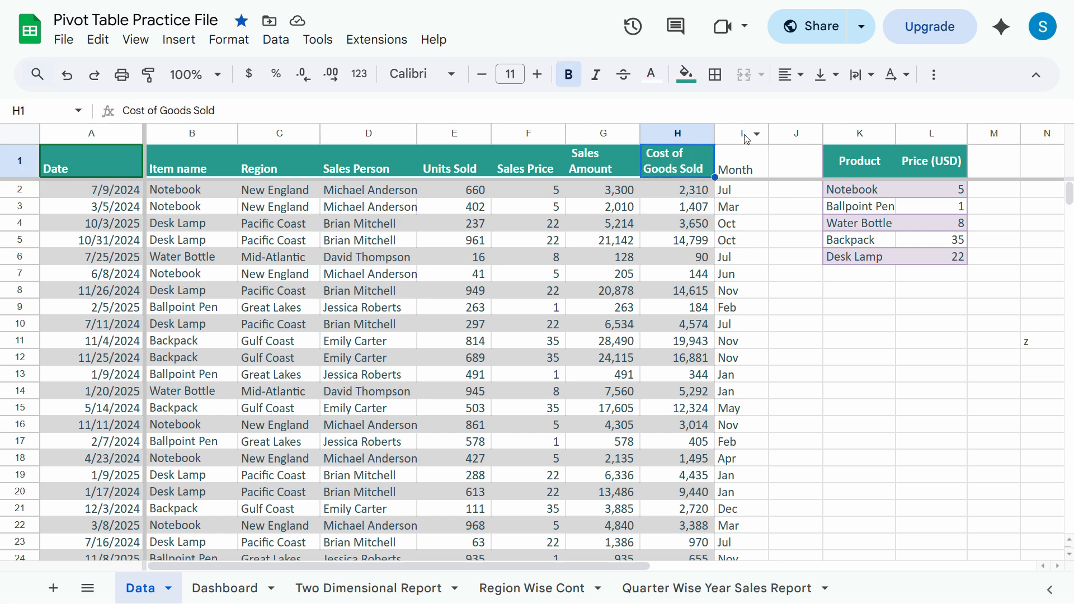
left_click(755, 169)
left_click(681, 134)
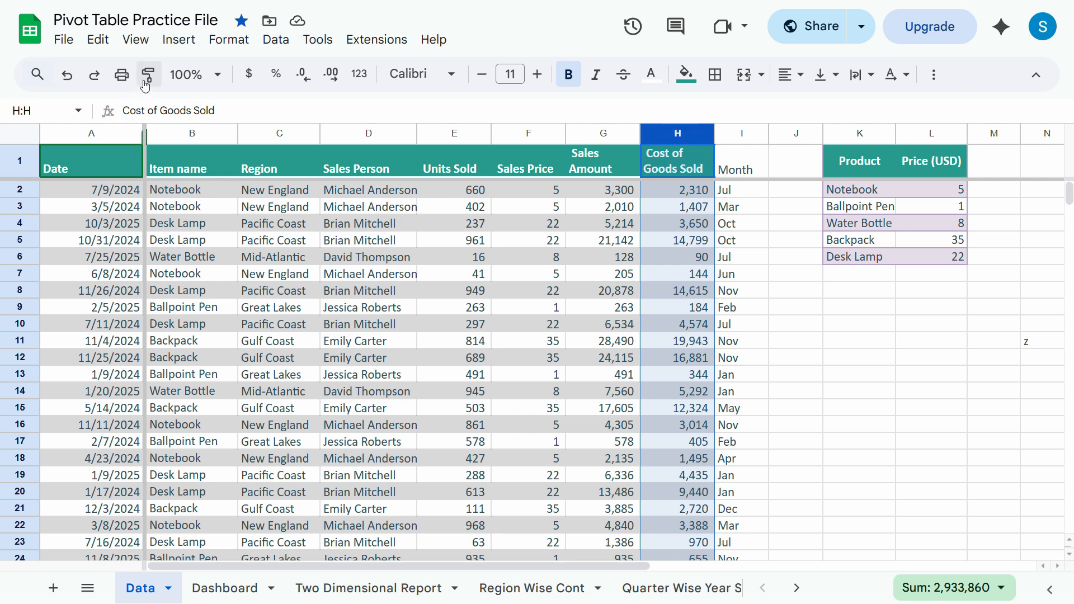
left_click(677, 135)
left_click(147, 82)
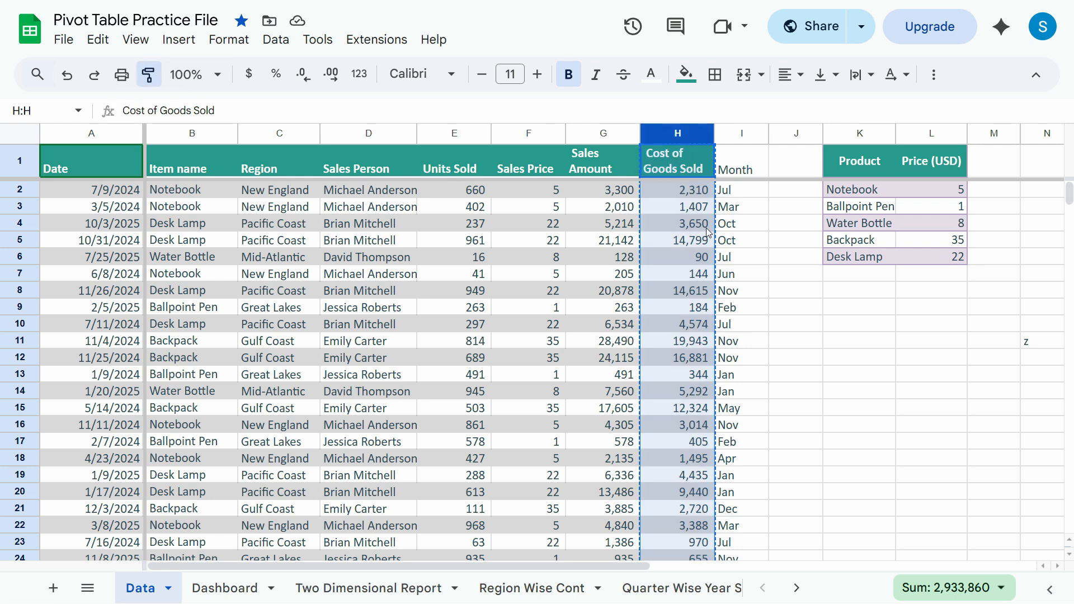
left_click(739, 135)
left_click(768, 220)
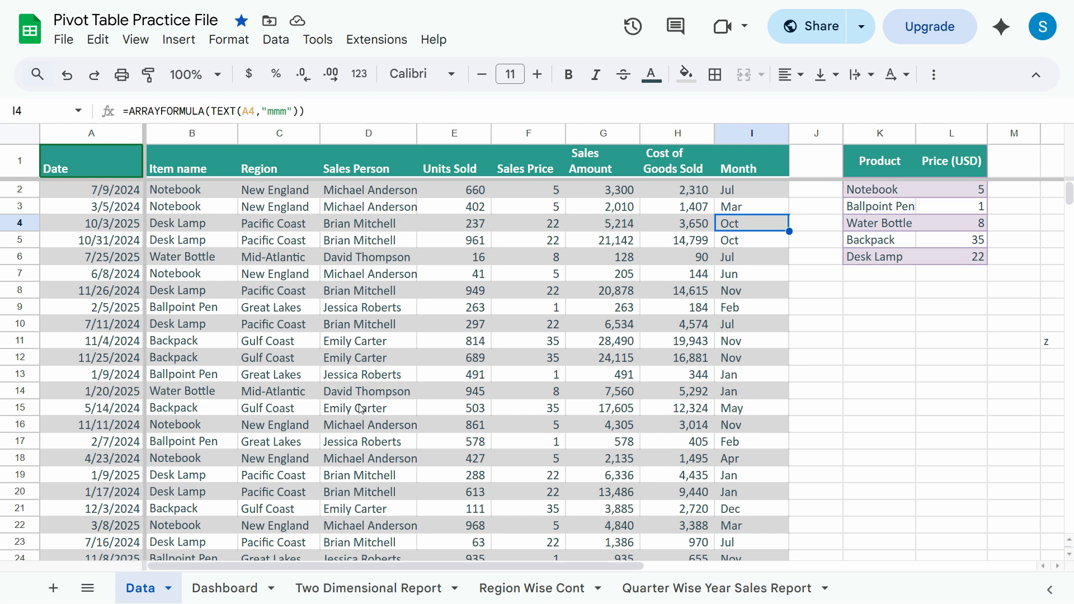
Step: Insert a new chart on the Dashboard sheet with cell D5 selected
left_click(247, 588)
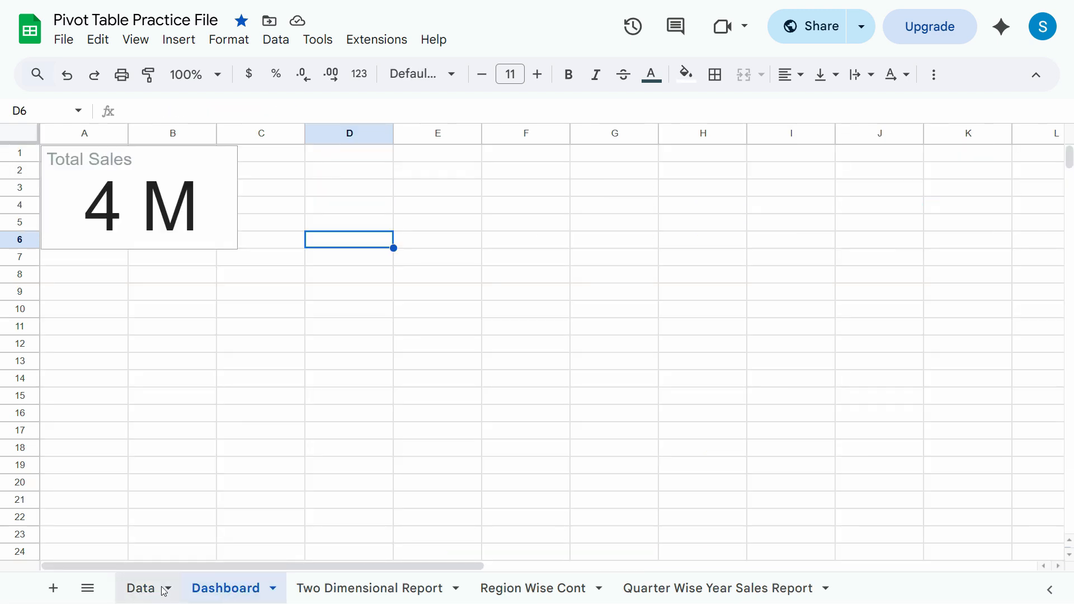
left_click(141, 589)
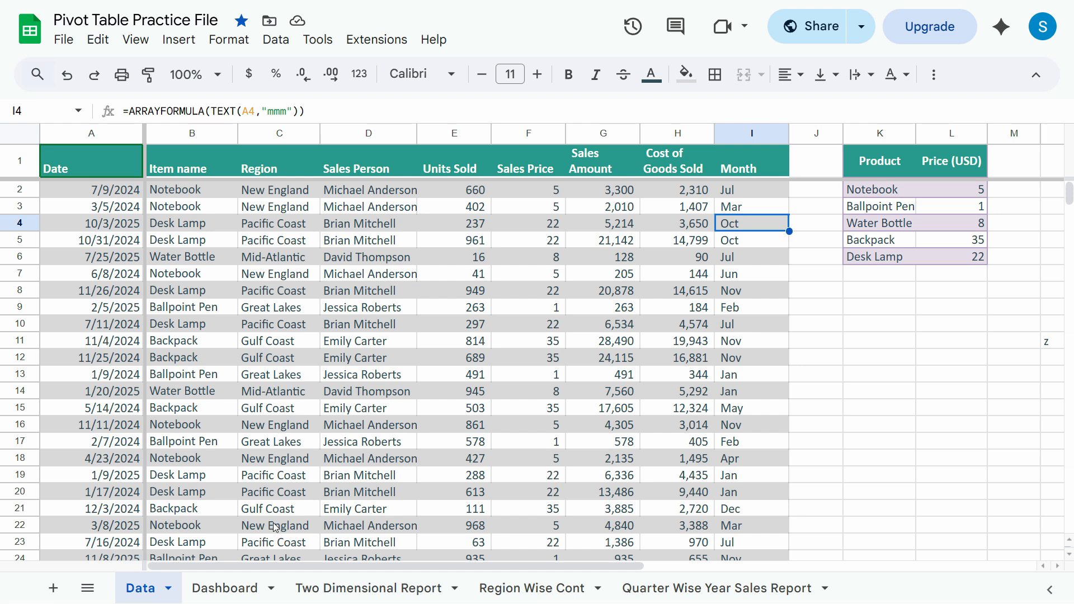
left_click(224, 588)
left_click(381, 260)
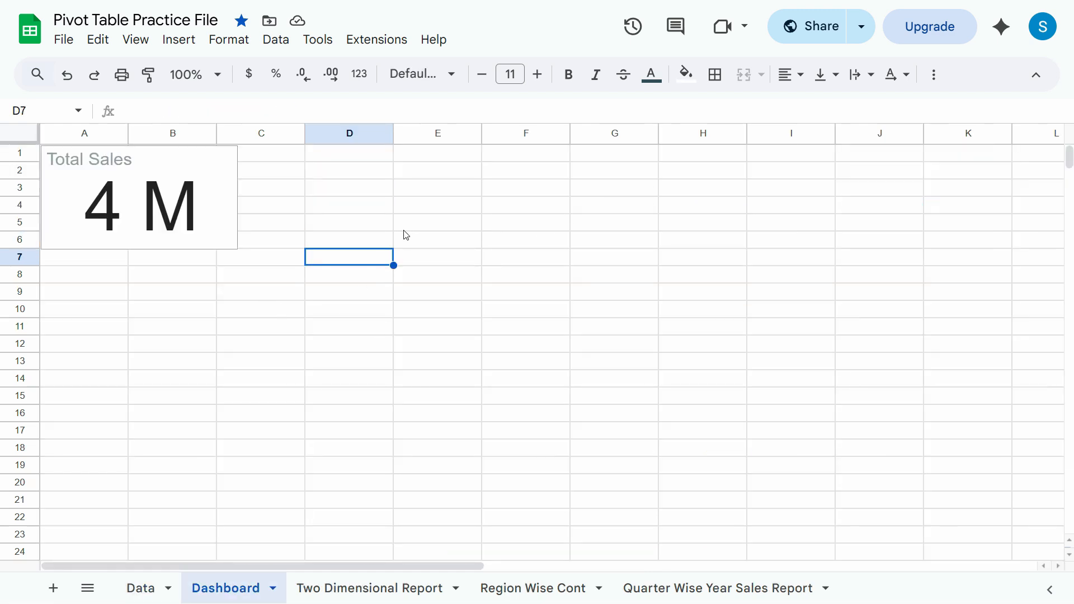
left_click(367, 219)
left_click(190, 46)
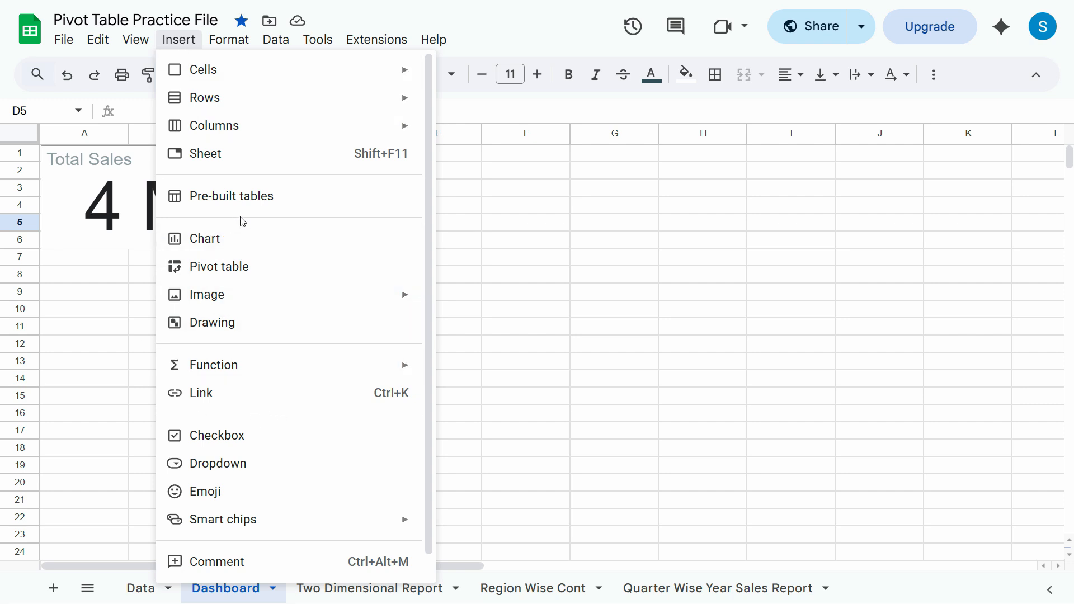
key("Return")
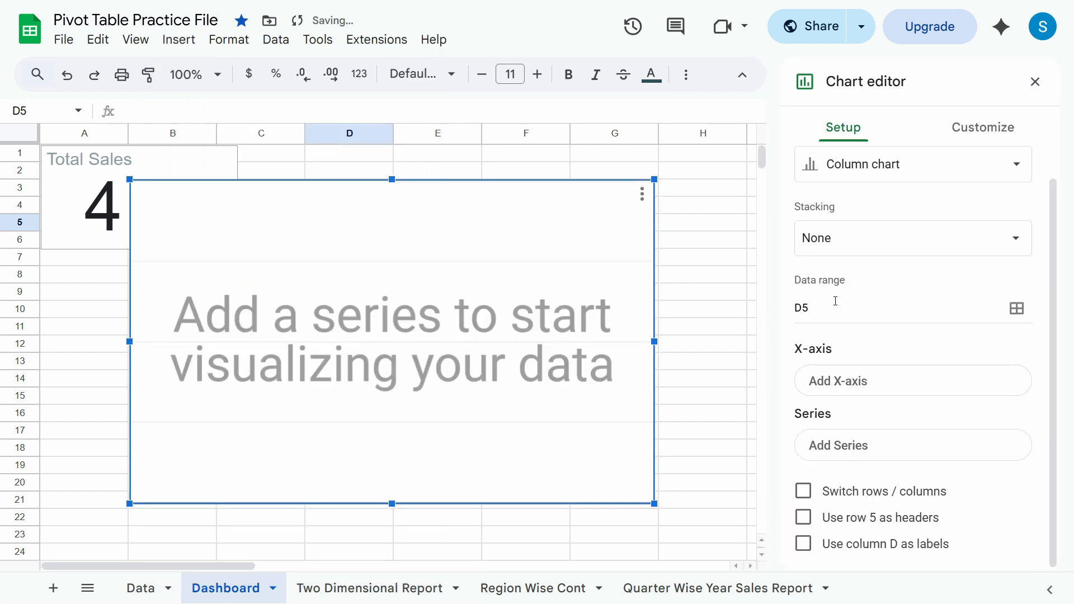
Step: Change the new chart to a line chart and use the Data sheet's Month (I:I) and Sales Amount (G:G) columns as its data ranges
left_click(905, 166)
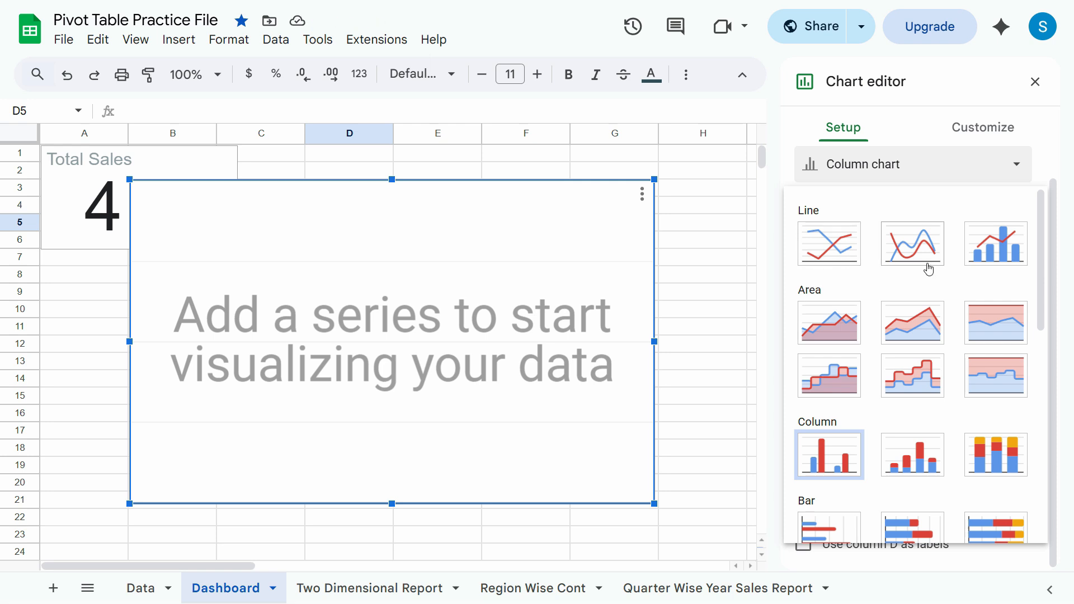
left_click(830, 258)
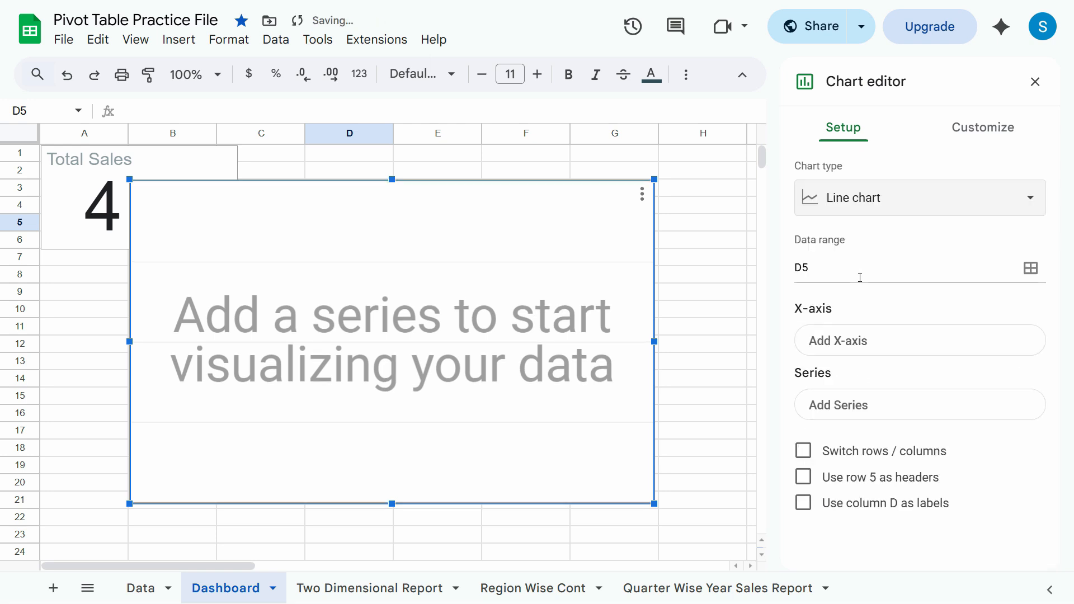
left_click(1029, 269)
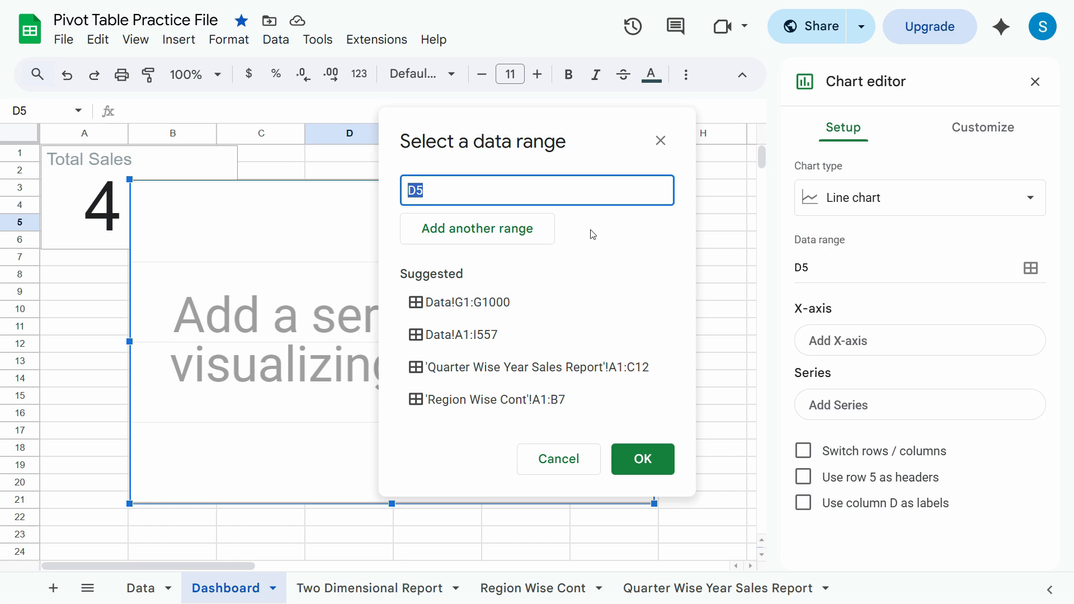
key("BackSpace")
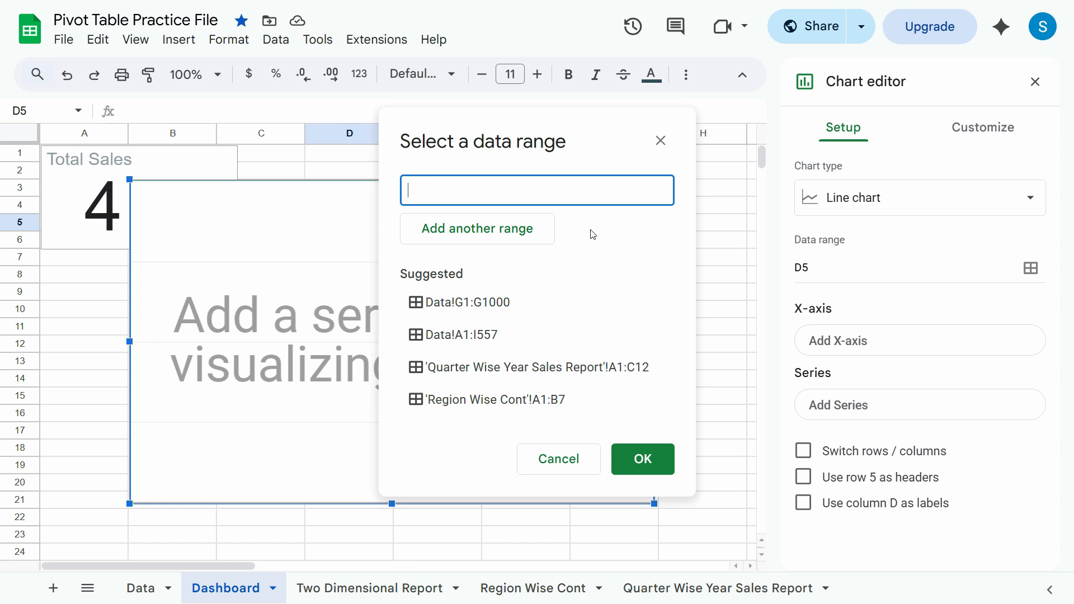
left_click(141, 587)
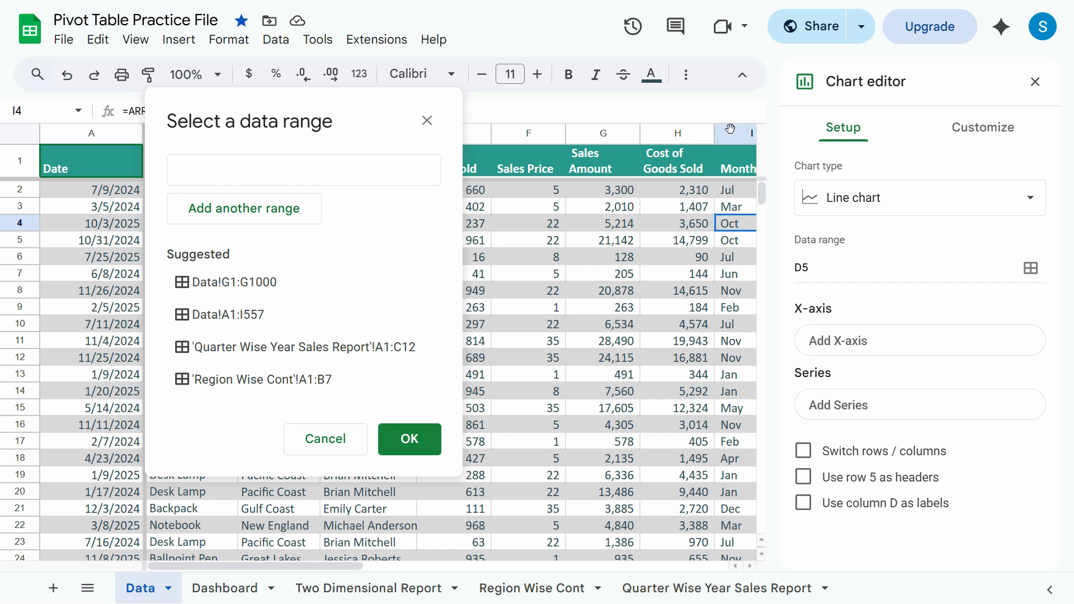
left_click(730, 130)
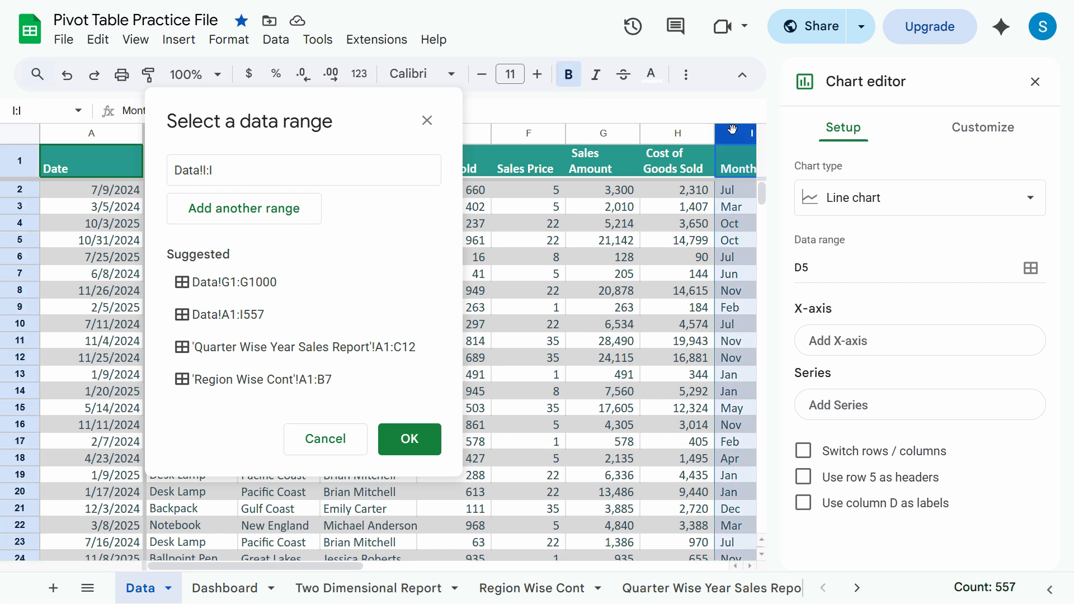
left_click(601, 133, "ctrl")
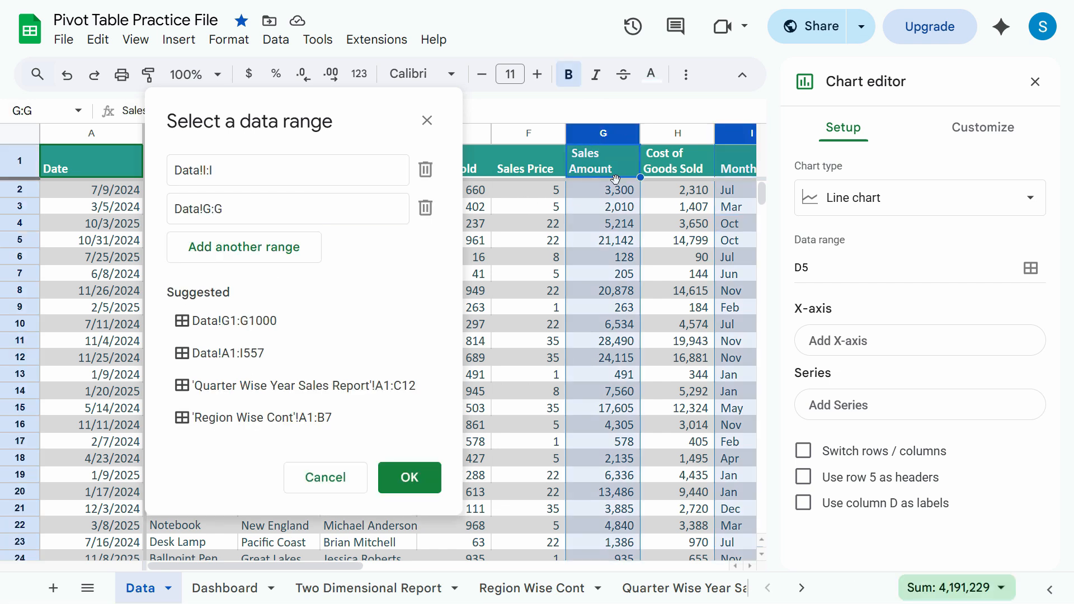
left_click(260, 215)
left_click(254, 177)
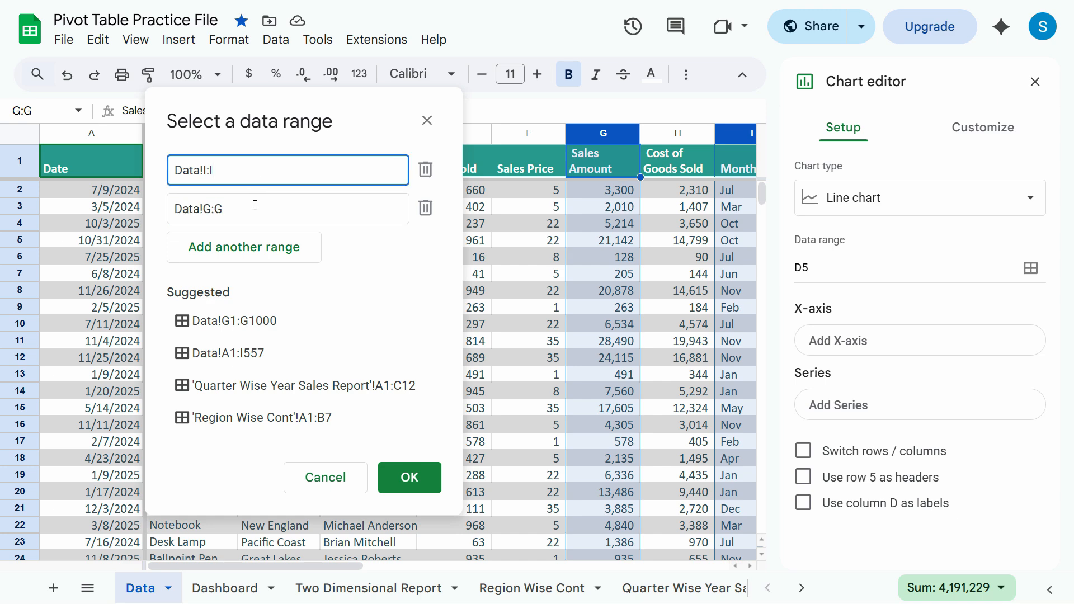
left_click(254, 207)
left_click(875, 343)
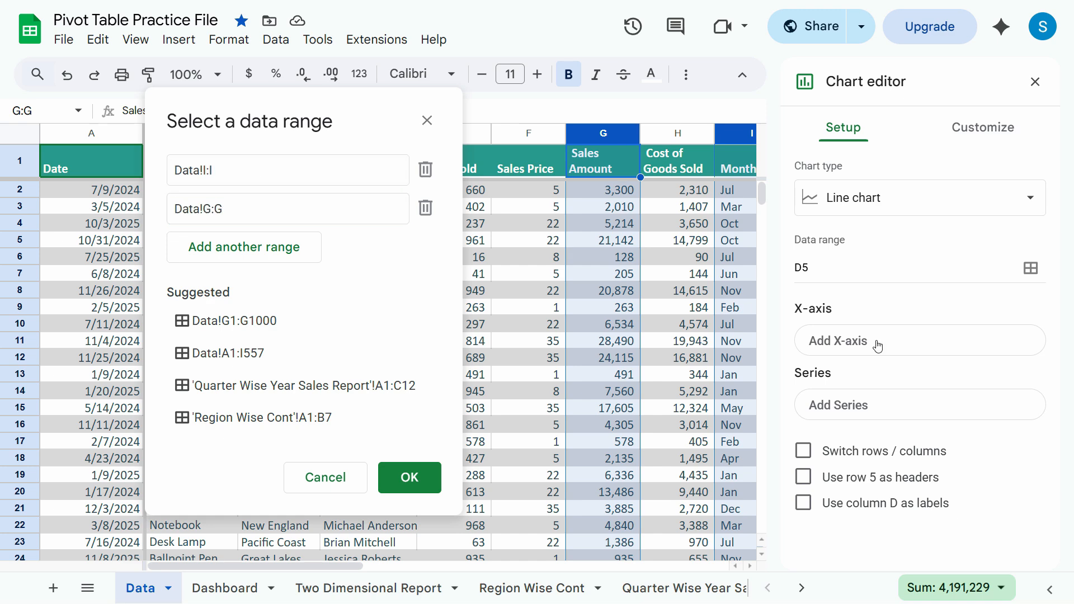
left_click(643, 366)
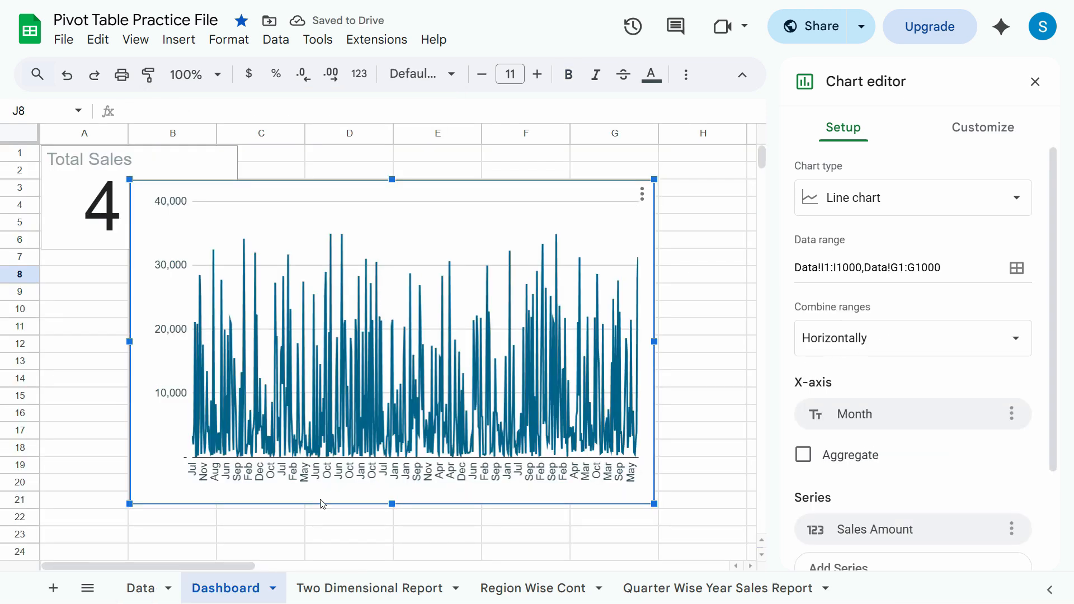
left_click(1017, 268)
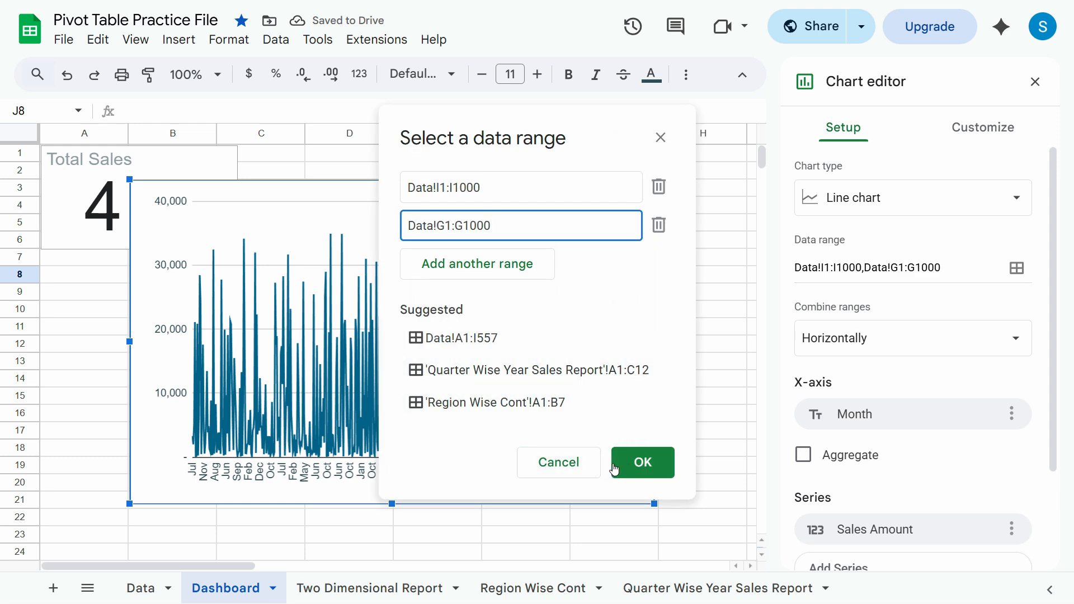
left_click(638, 462)
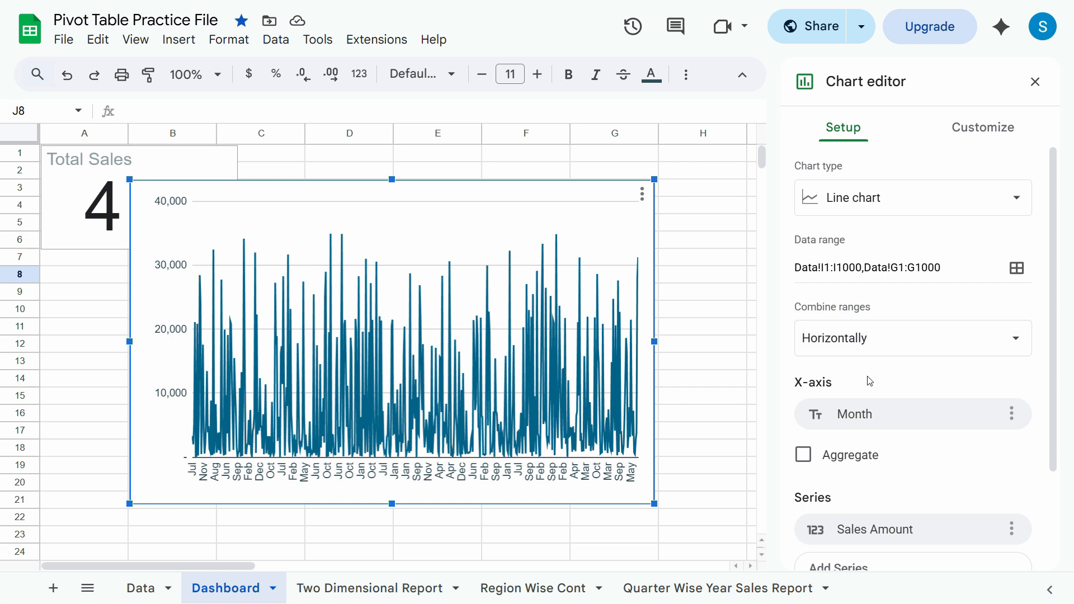
Step: Set Month as the line chart's X-axis and aggregate the Sales Amount series by sum
left_click(859, 416)
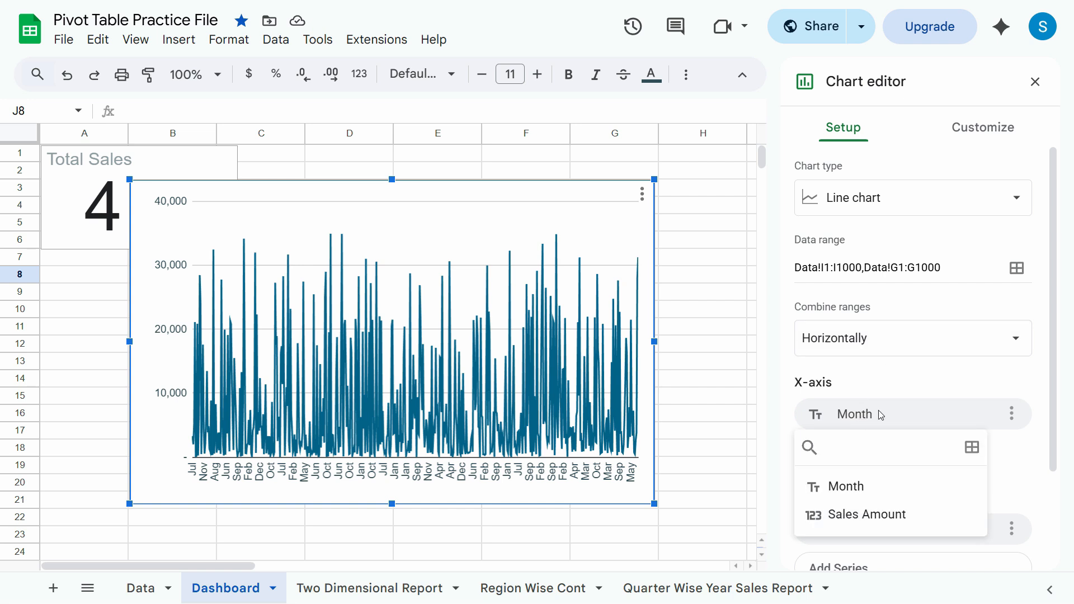
left_click(859, 495)
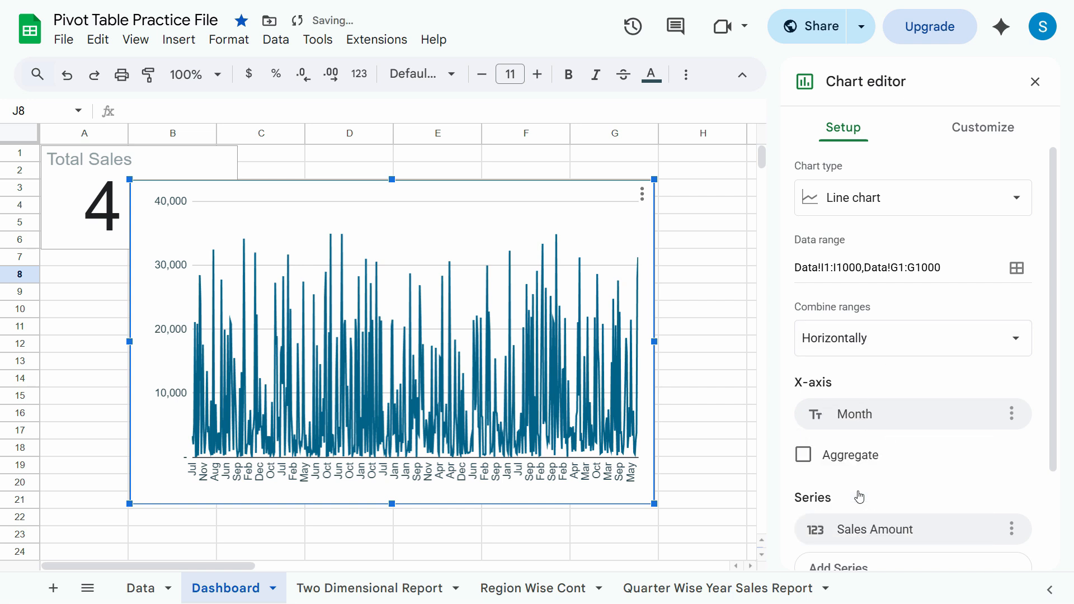
left_click(812, 468)
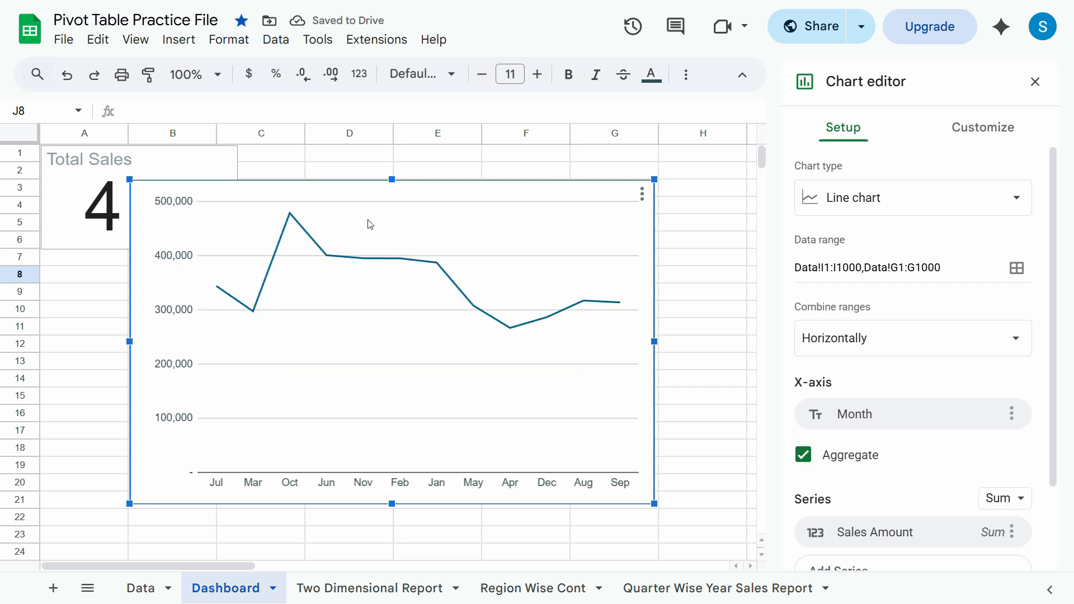
scroll(882, 439, "down", 2)
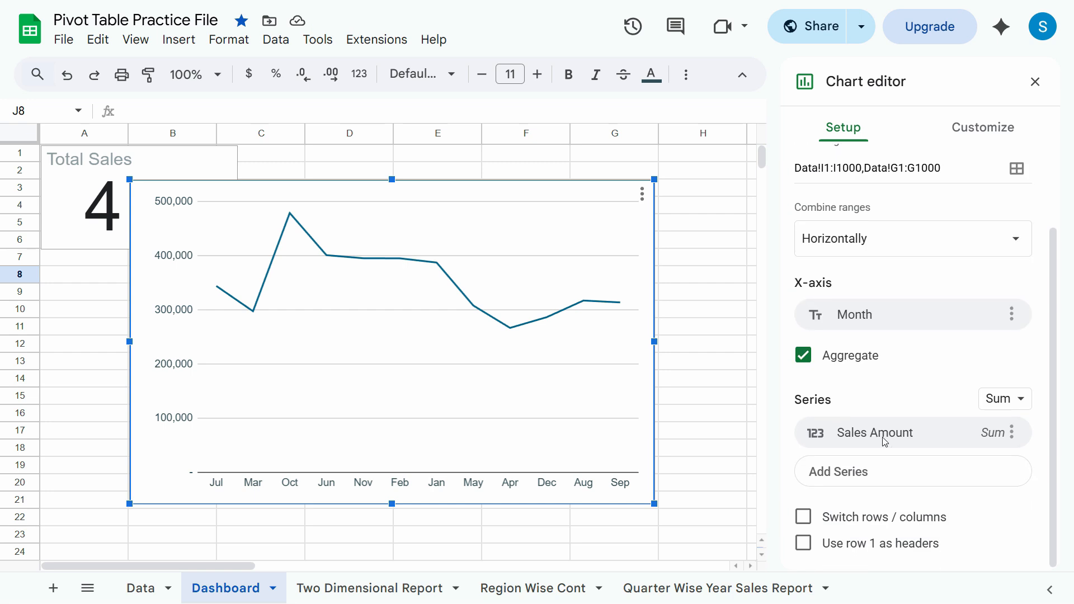
left_click(884, 440)
left_click(834, 505)
Step: Reduce the line chart's height and move it beside the Total Sales scorecard, starting at row 1
left_click_drag(390, 505, 404, 454)
left_click_drag(372, 345, 494, 312)
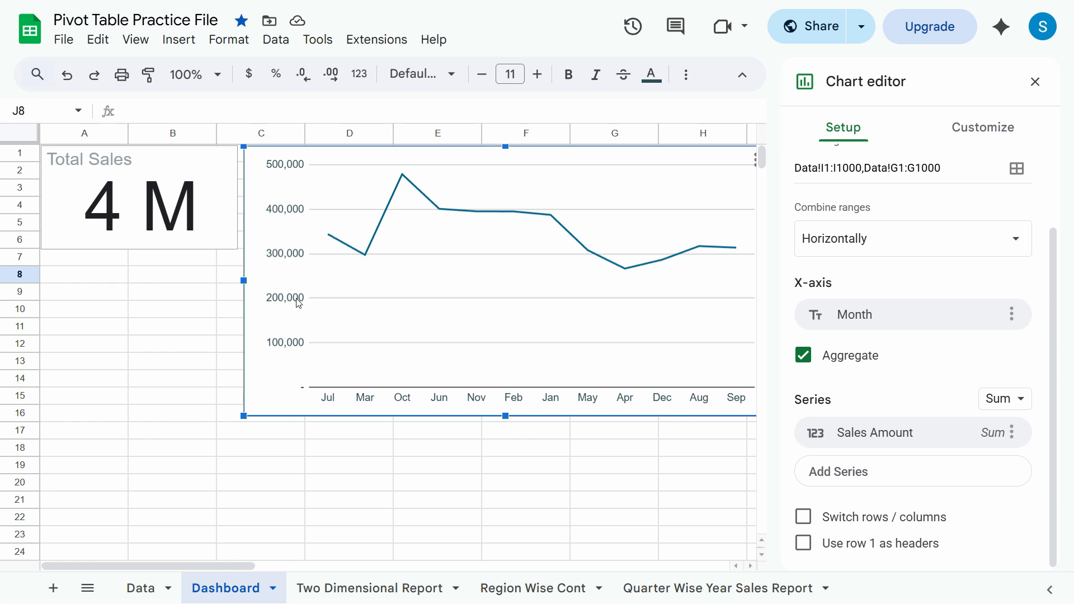
Step: Set the line chart's vertical axis minimum to 250000 and maximum to 500000, and close the chart editor
left_click(577, 386)
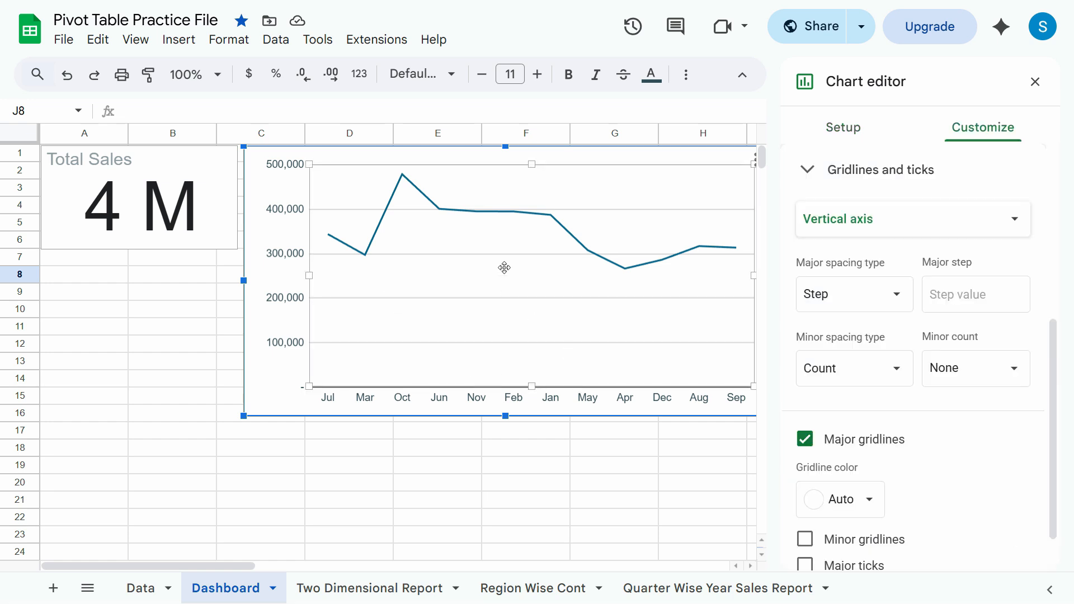
scroll(960, 471, "down", 1)
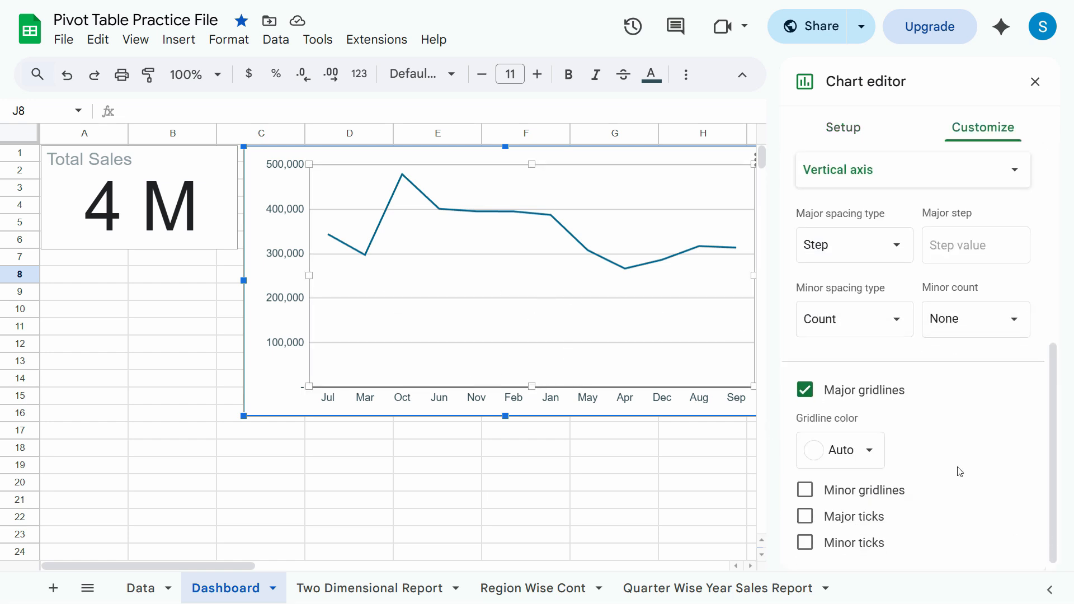
left_click(845, 131)
scroll(901, 343, "up", 2)
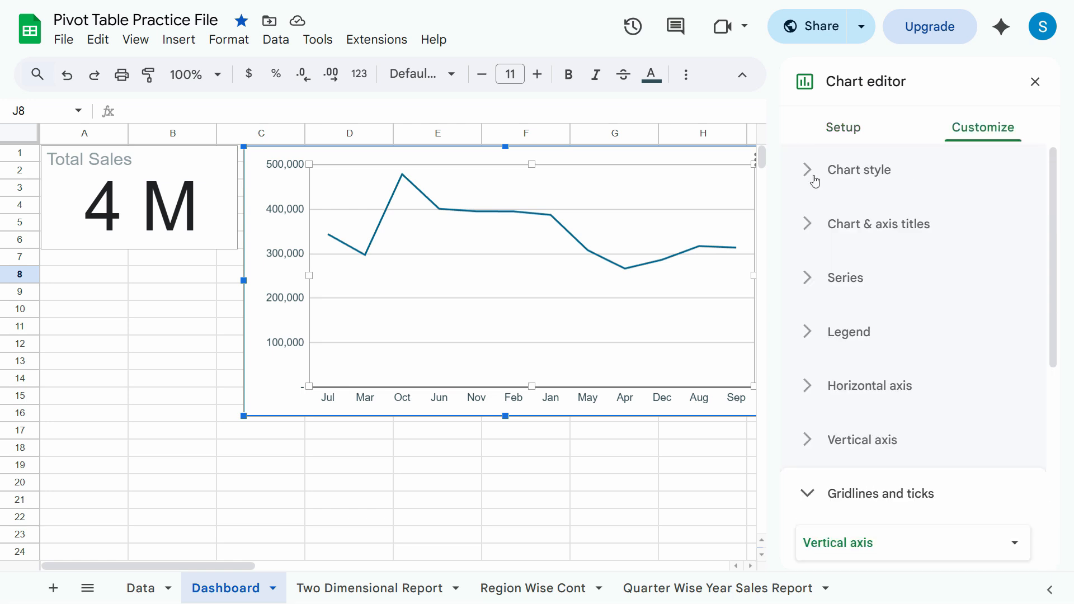
scroll(806, 346, "down", 2)
left_click(808, 342)
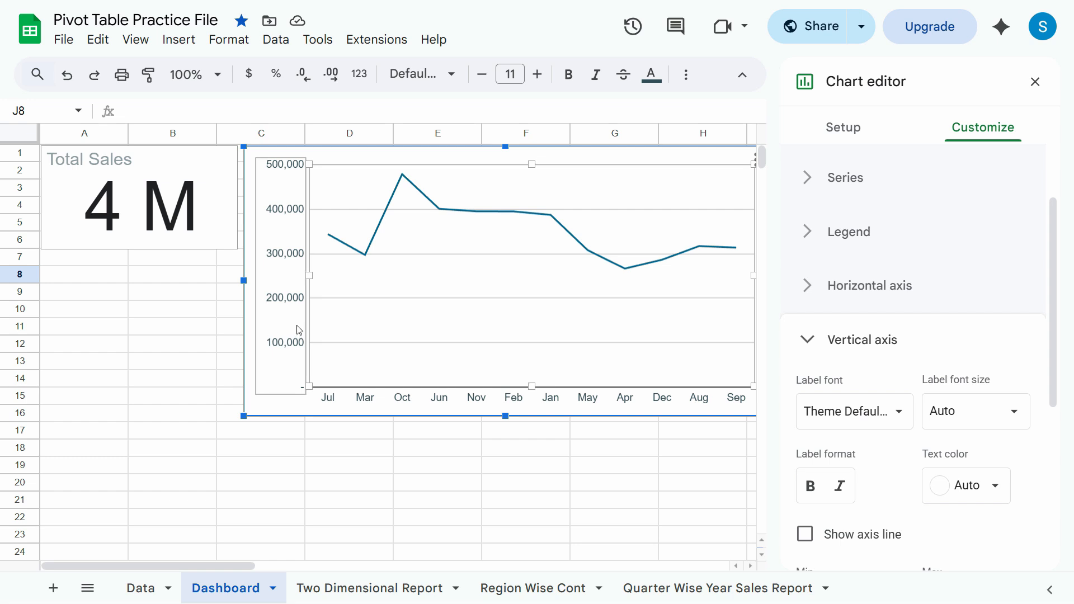
scroll(822, 497, "down", 4)
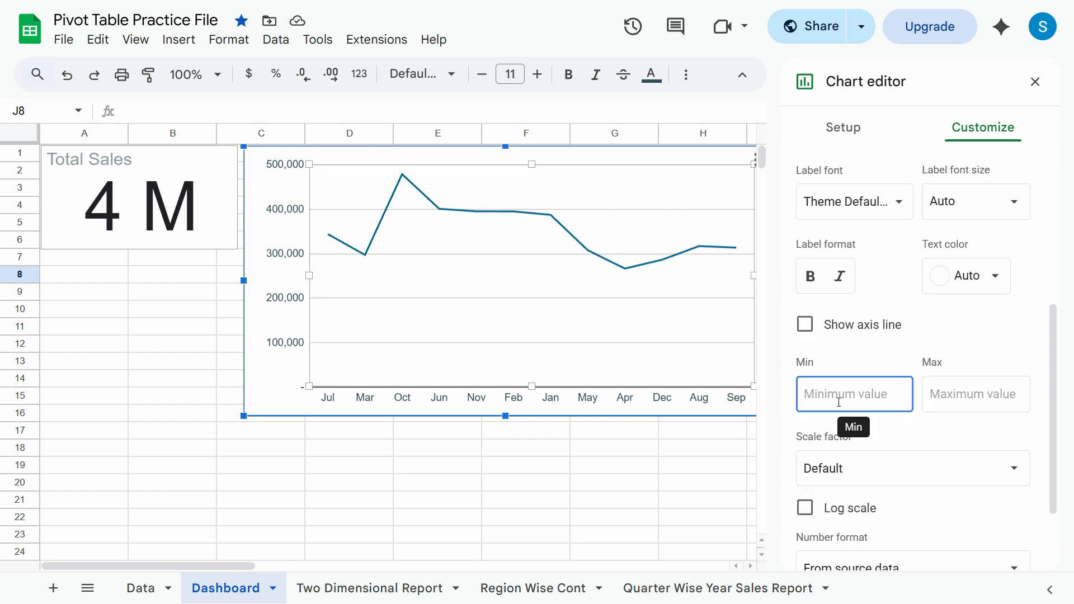
type("250000")
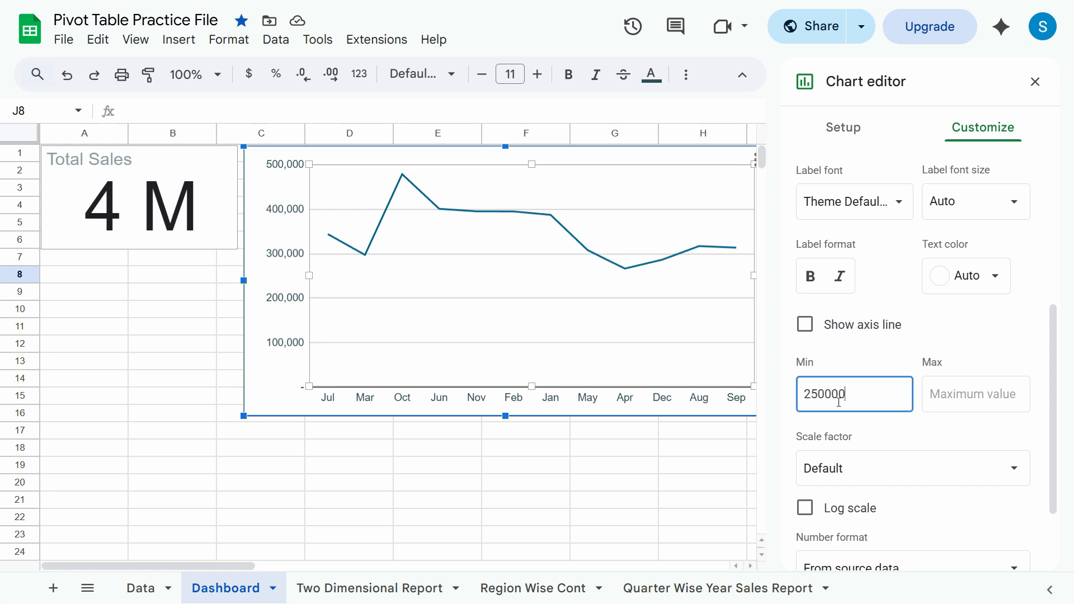
key("Tab")
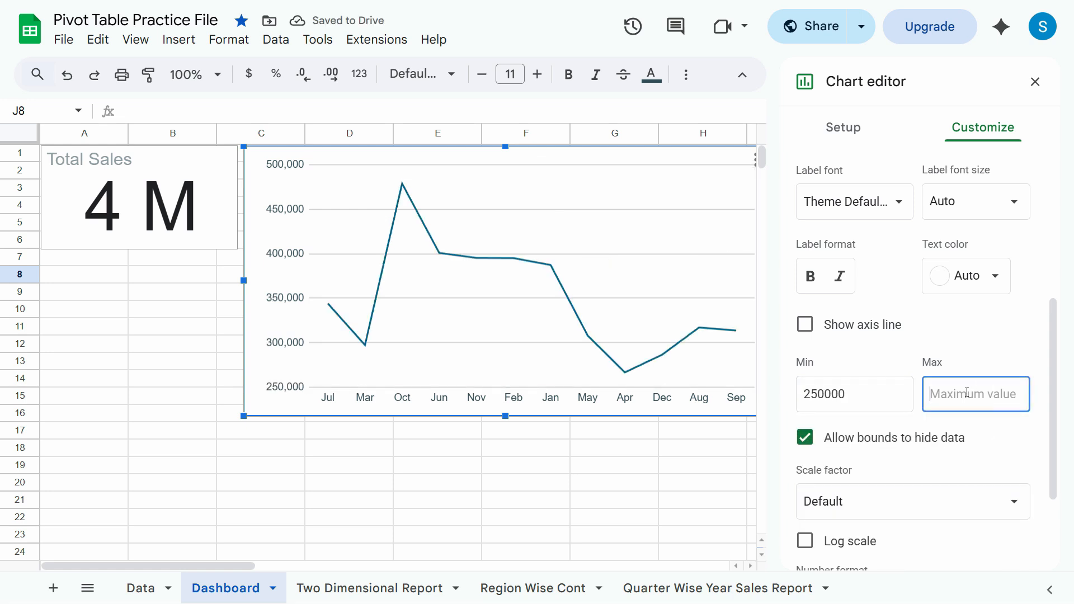
type("500000")
key("Tab")
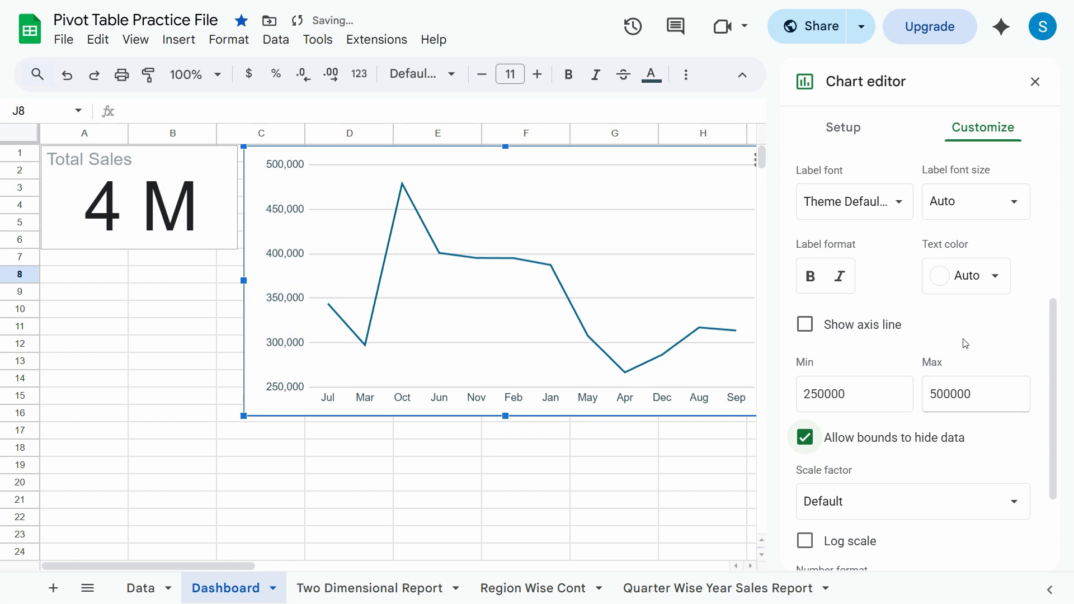
left_click(1034, 82)
Step: Shrink the line chart proportionally and place it directly beneath the Total Sales scorecard, covering about rows 7 to 20 from column A
left_click(806, 330)
left_click(727, 249)
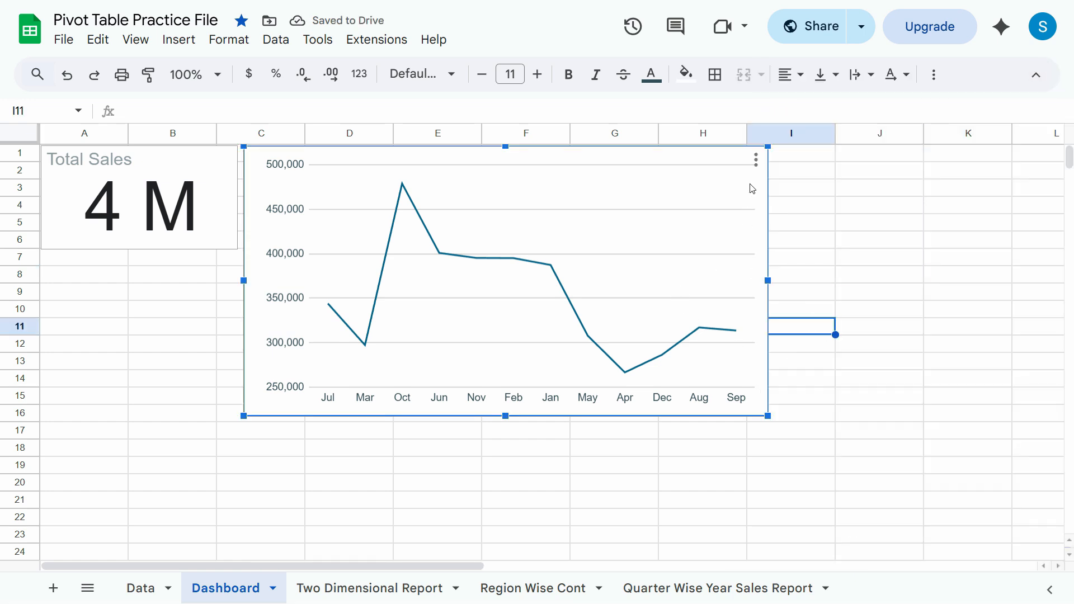
left_click_drag(768, 148, 706, 179)
left_click_drag(523, 351, 330, 442)
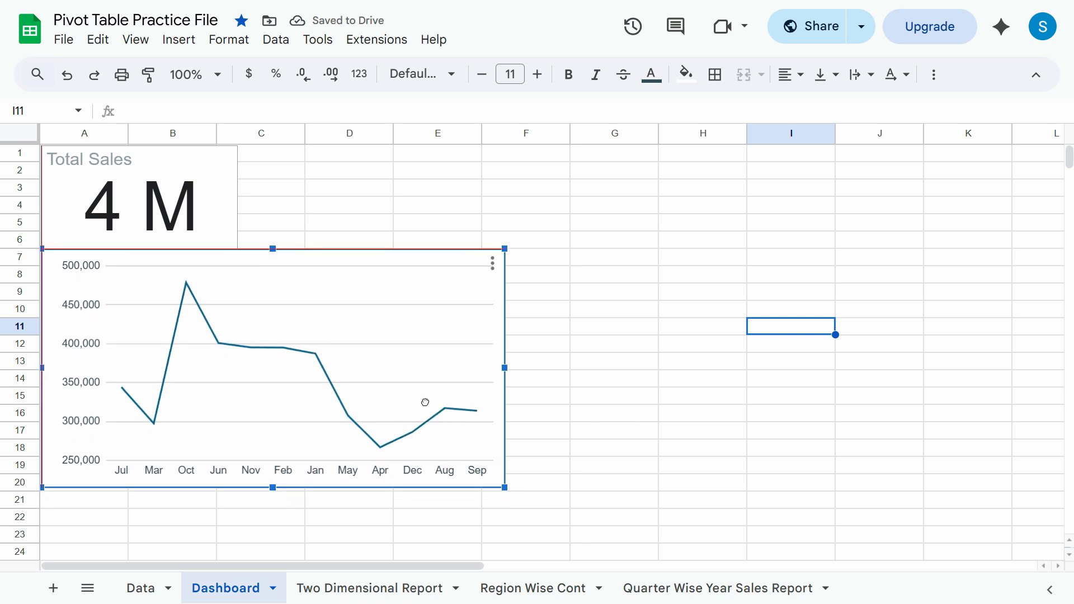
left_click_drag(426, 402, 427, 402)
left_click(627, 411)
left_click(879, 396)
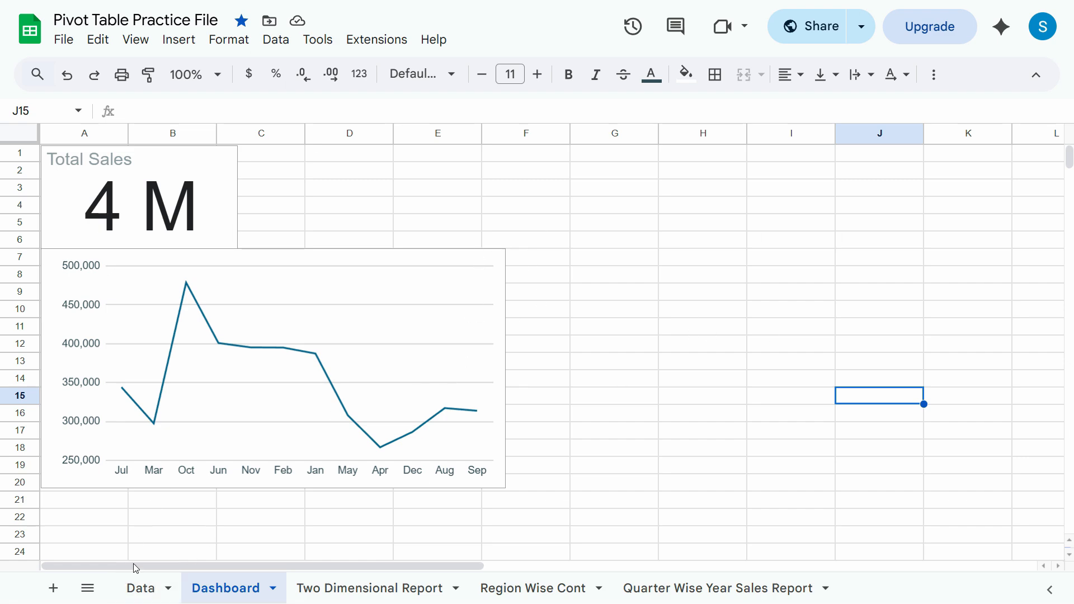
Step: Insert another chart on the Dashboard sheet and set its type to Table chart
left_click(141, 588)
left_click(224, 224)
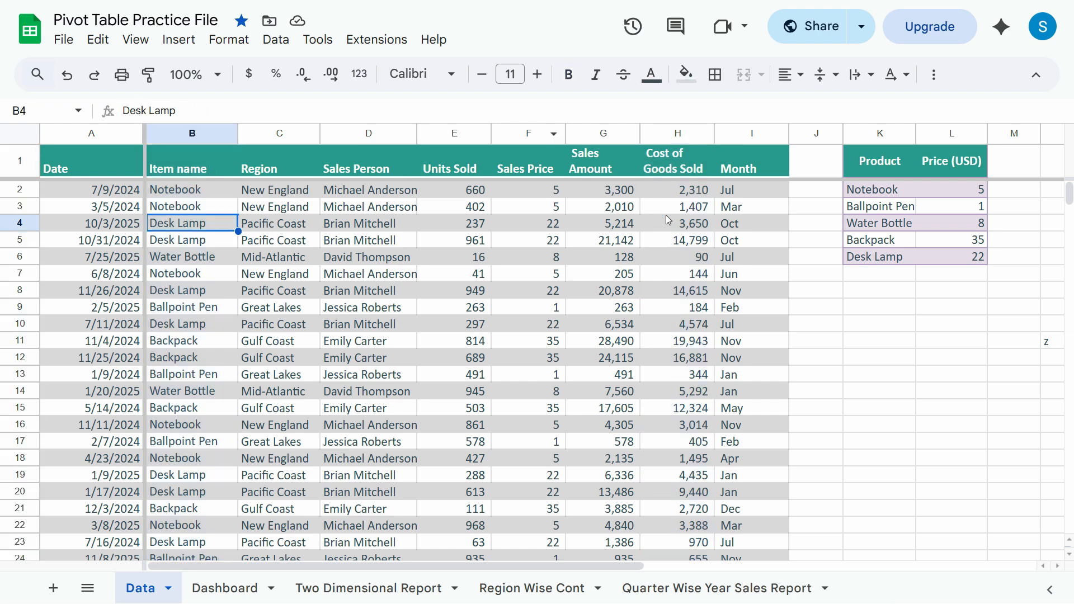
left_click(234, 591)
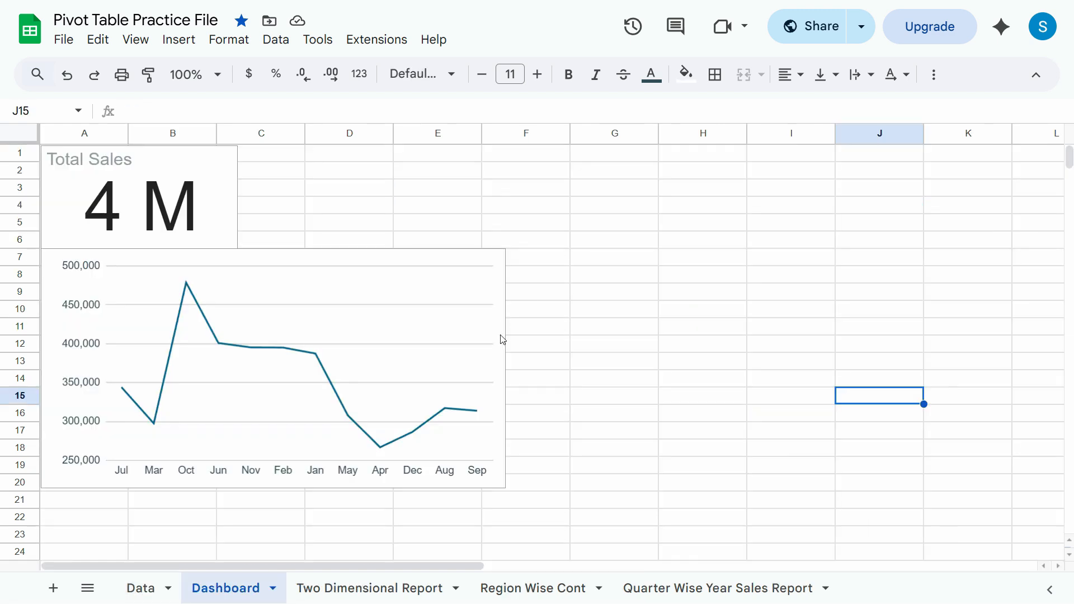
left_click(179, 40)
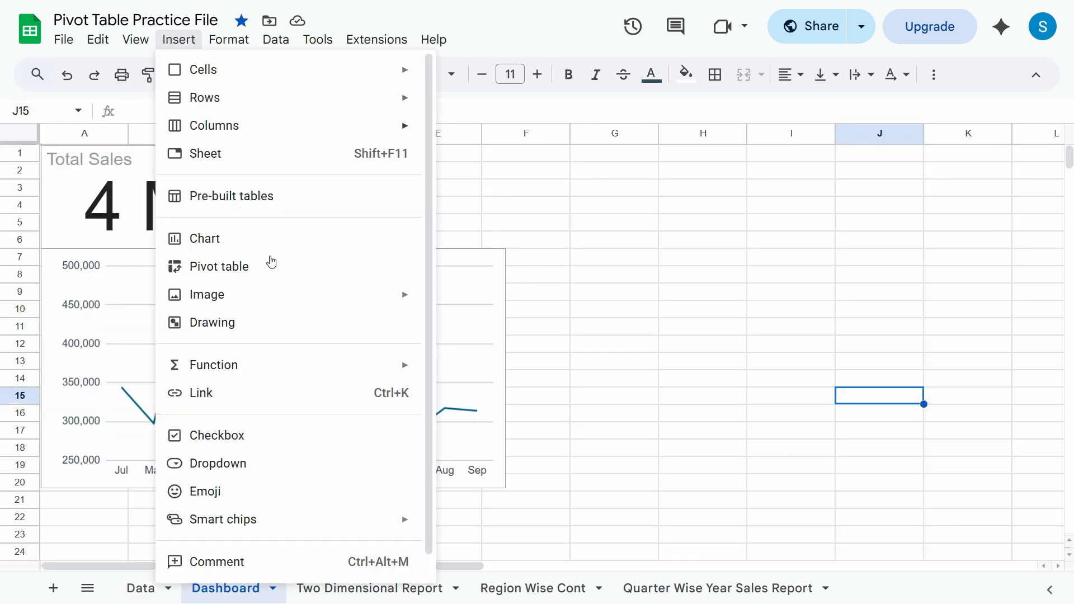
left_click(220, 247)
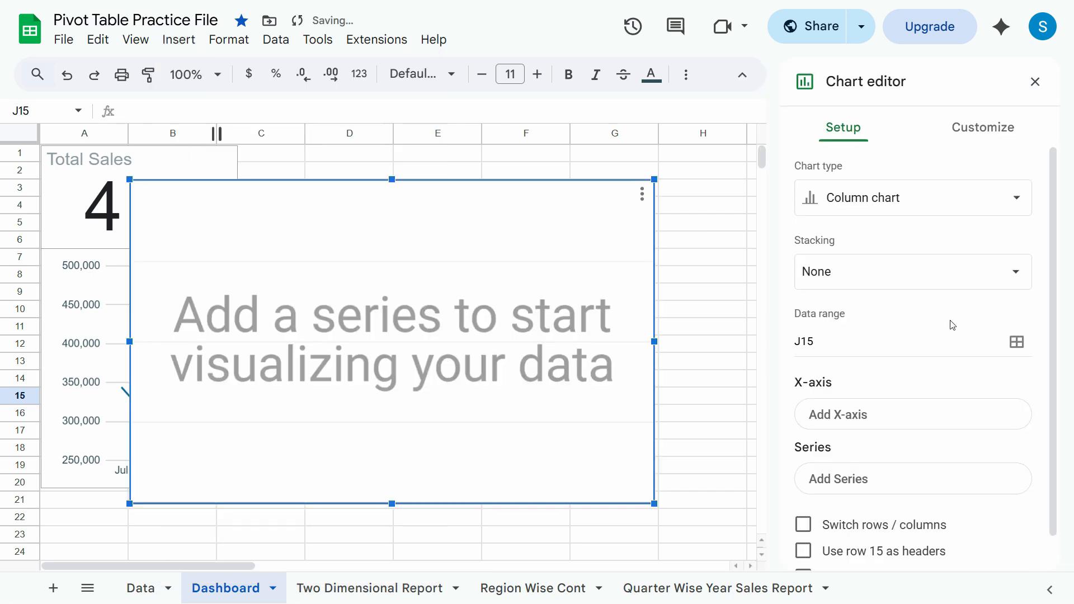
left_click(951, 205)
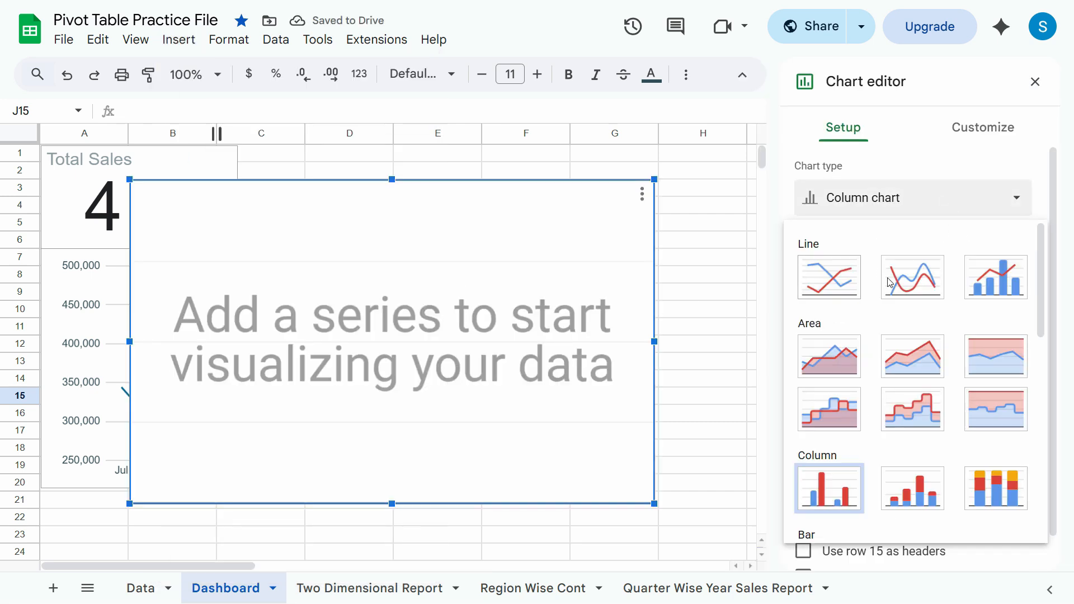
left_click_drag(1042, 274, 1049, 483)
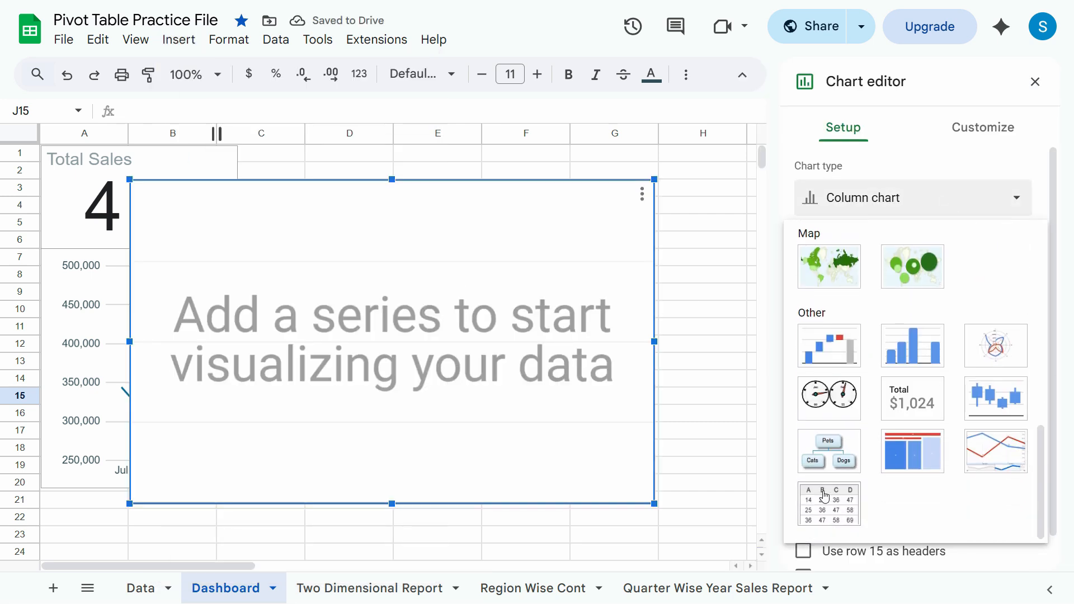
left_click(846, 518)
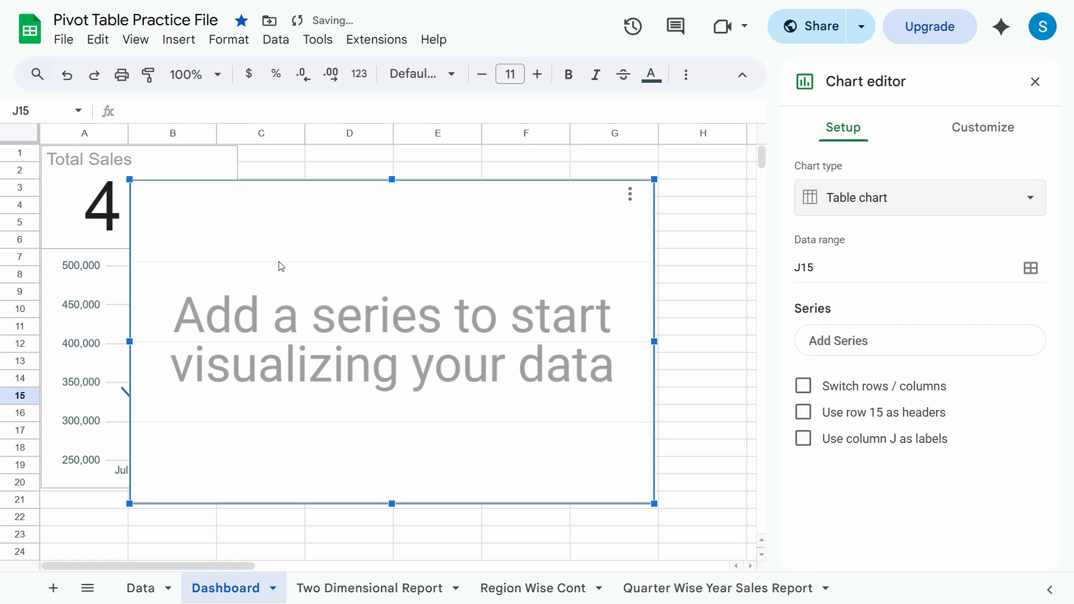
Step: Set the table chart's data range to the Region and Sales Amount columns (C and G) of the Data sheet, and aggregate it by Region
left_click(856, 269)
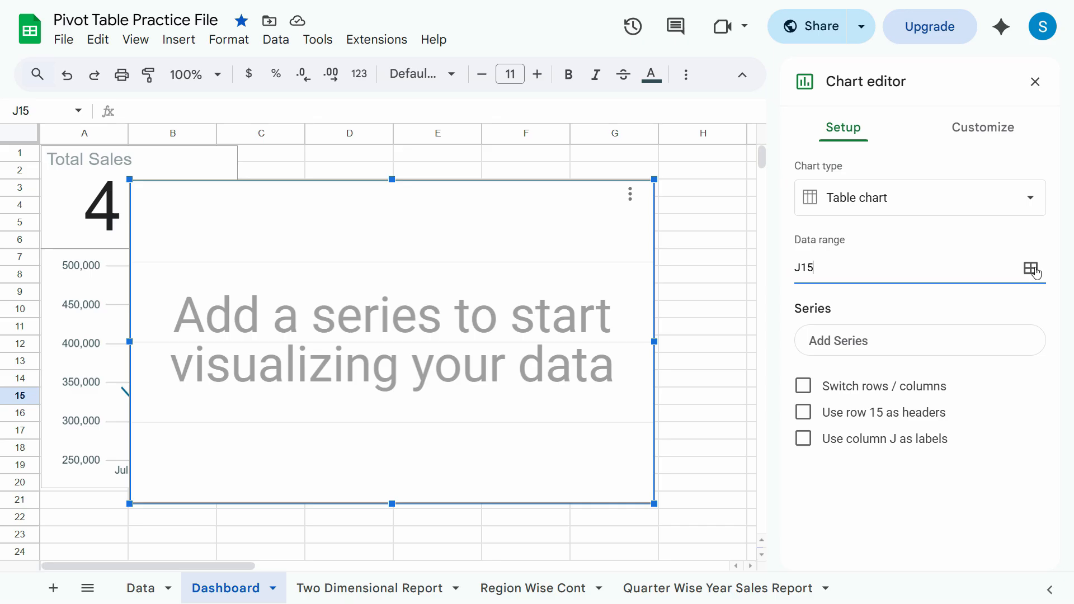
left_click(1033, 274)
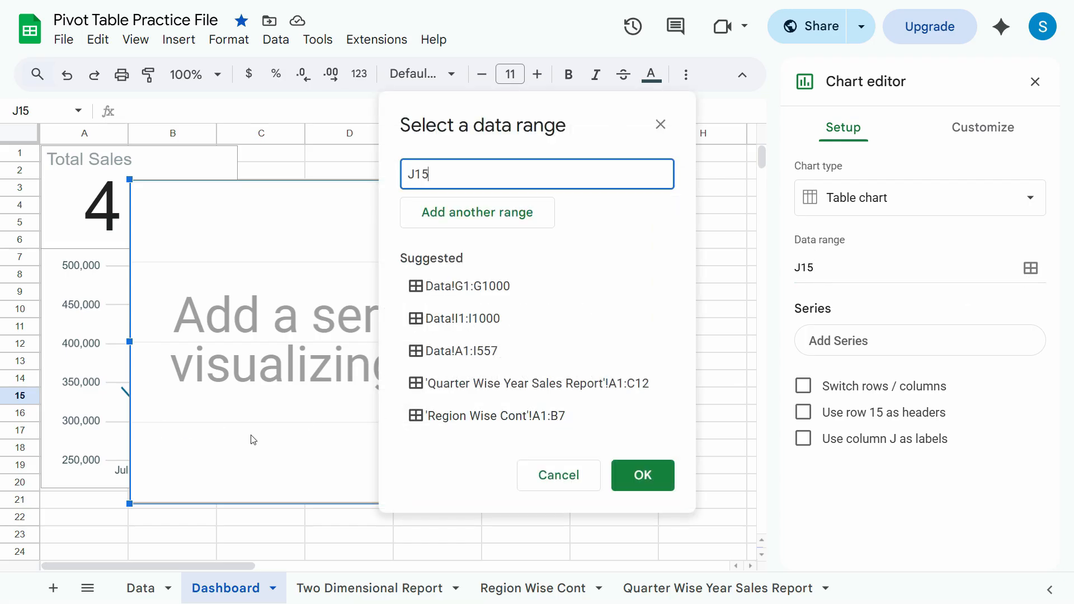
double_click(438, 179)
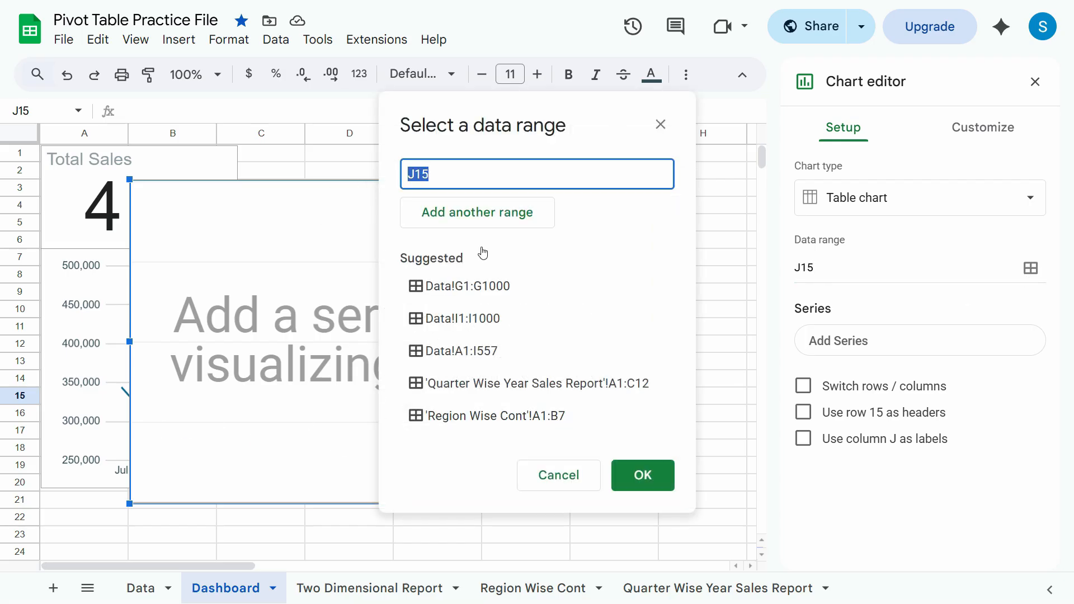
left_click(138, 597)
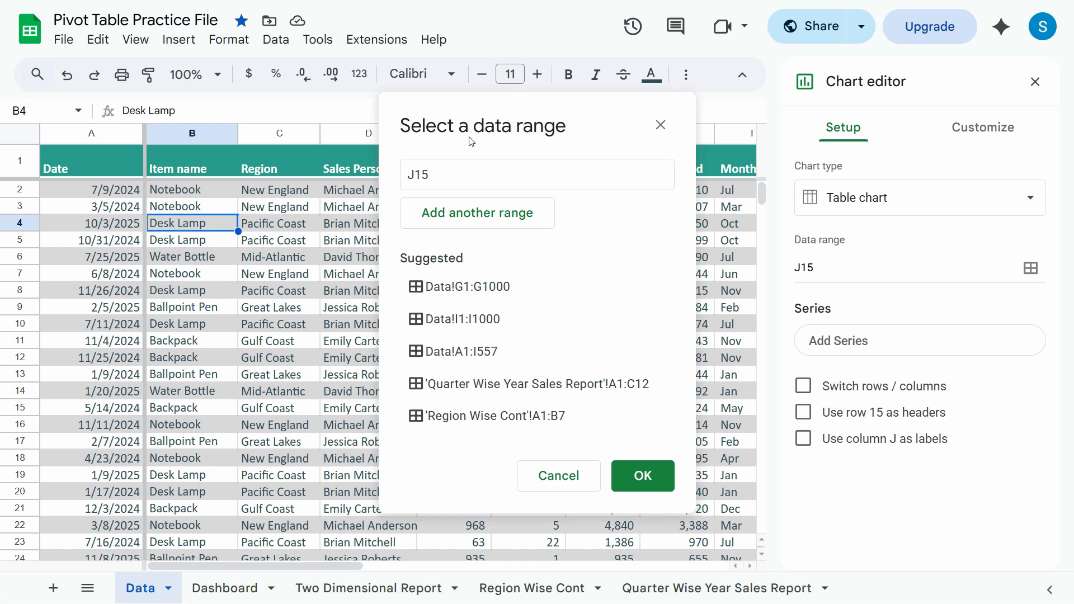
left_click_drag(470, 139, 203, 249)
left_click_drag(250, 207, 464, 165)
left_click(278, 135)
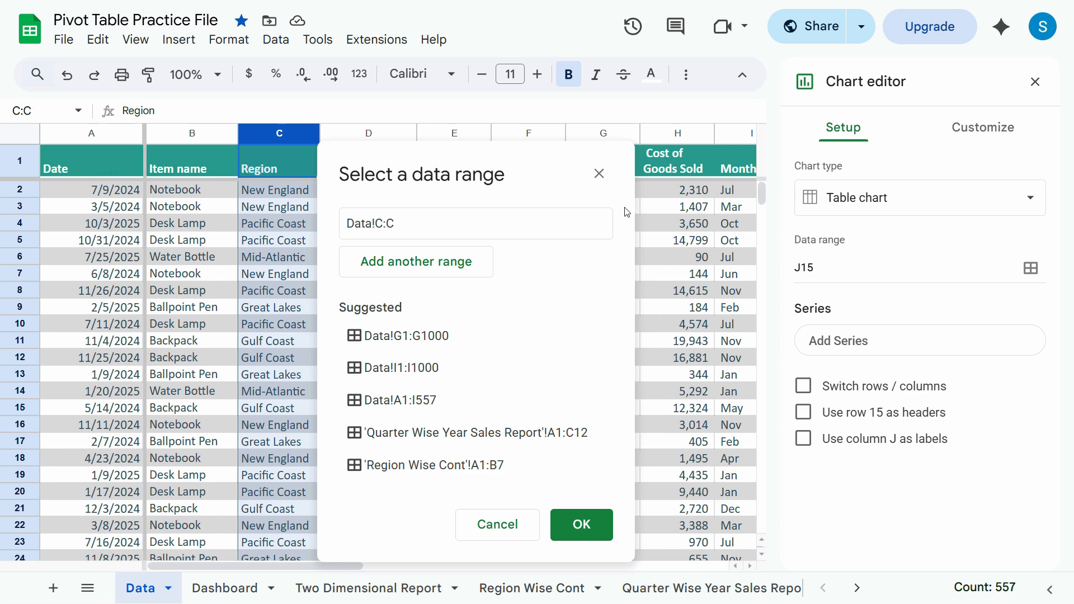
left_click_drag(550, 156, 359, 142)
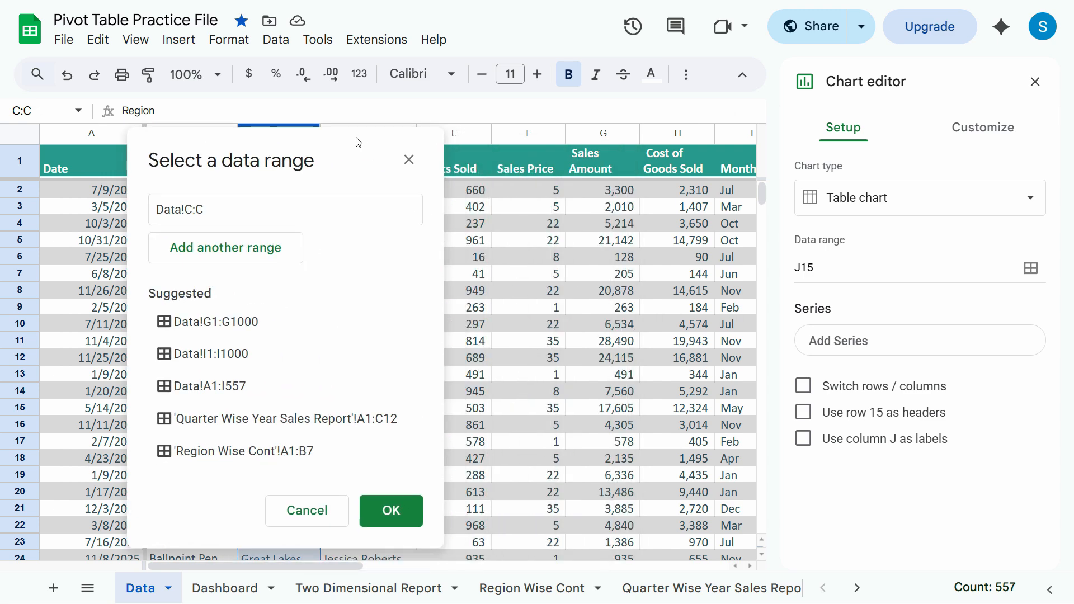
left_click(603, 134, "ctrl")
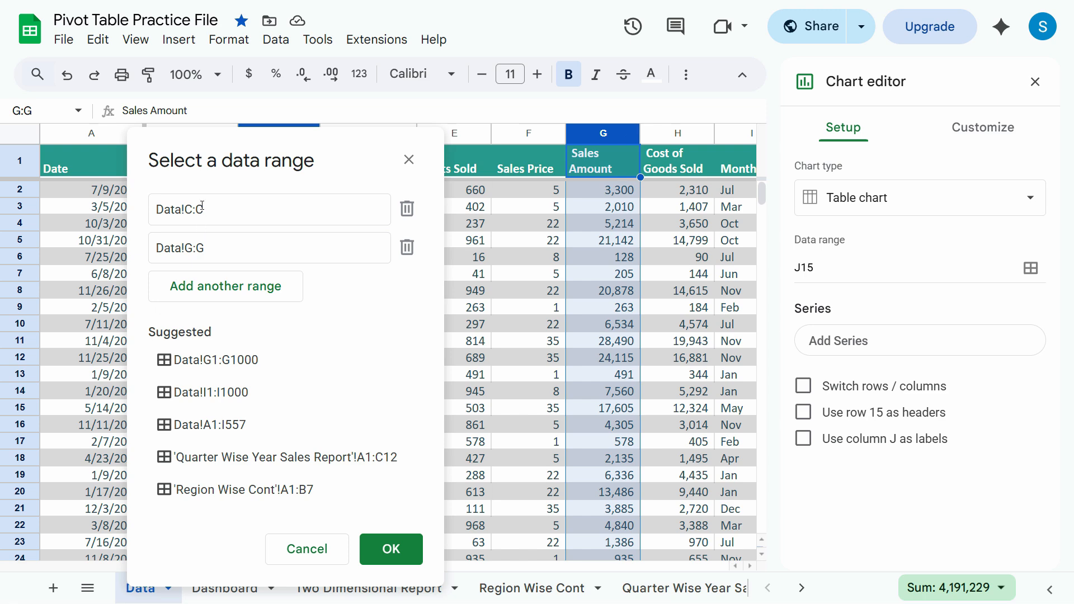
left_click(391, 549)
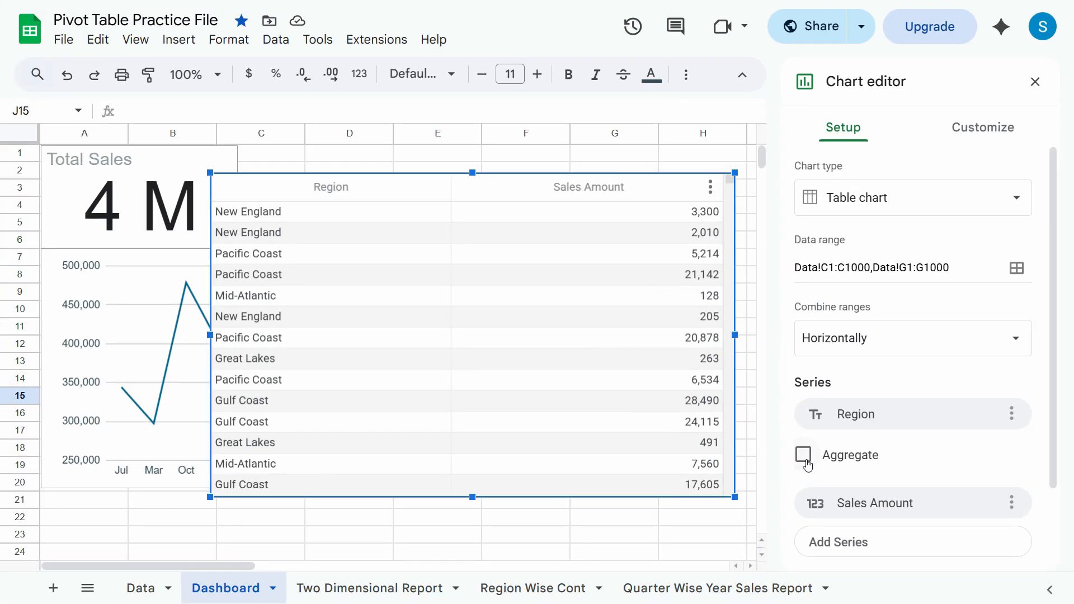
left_click(803, 457)
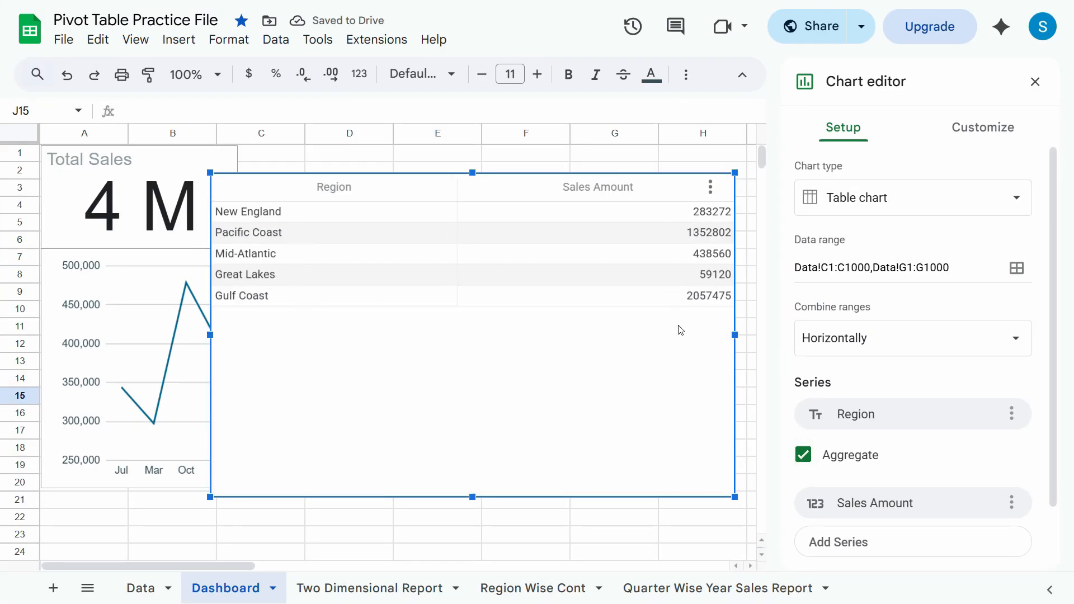
Step: Resize the table chart and place it beside the line chart, covering about rows 7 to 20 in columns F to J, and close the chart editor
left_click_drag(467, 499, 484, 320)
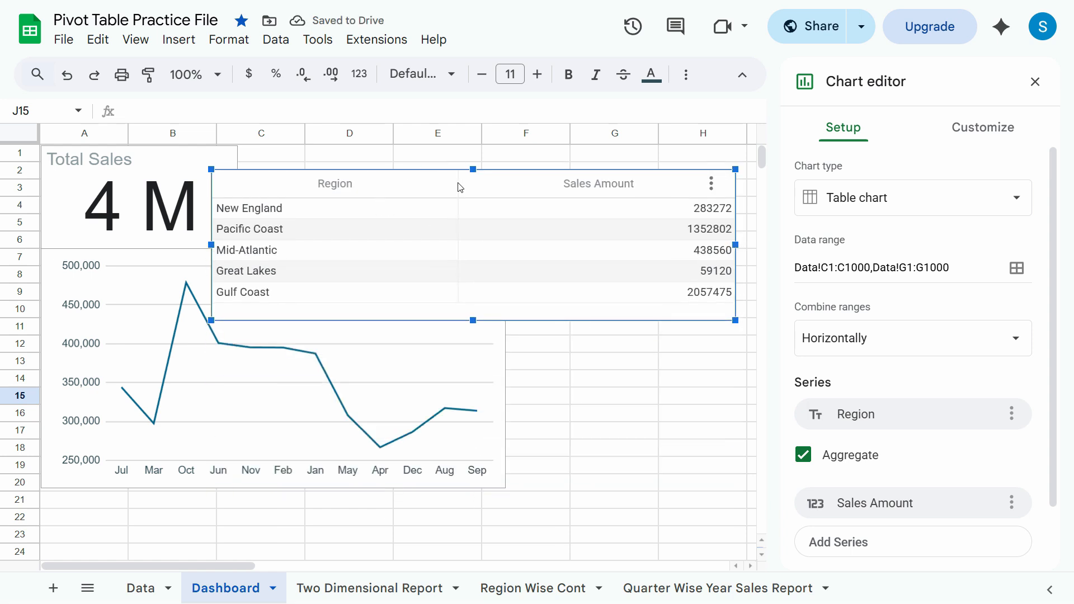
left_click_drag(735, 245, 462, 244)
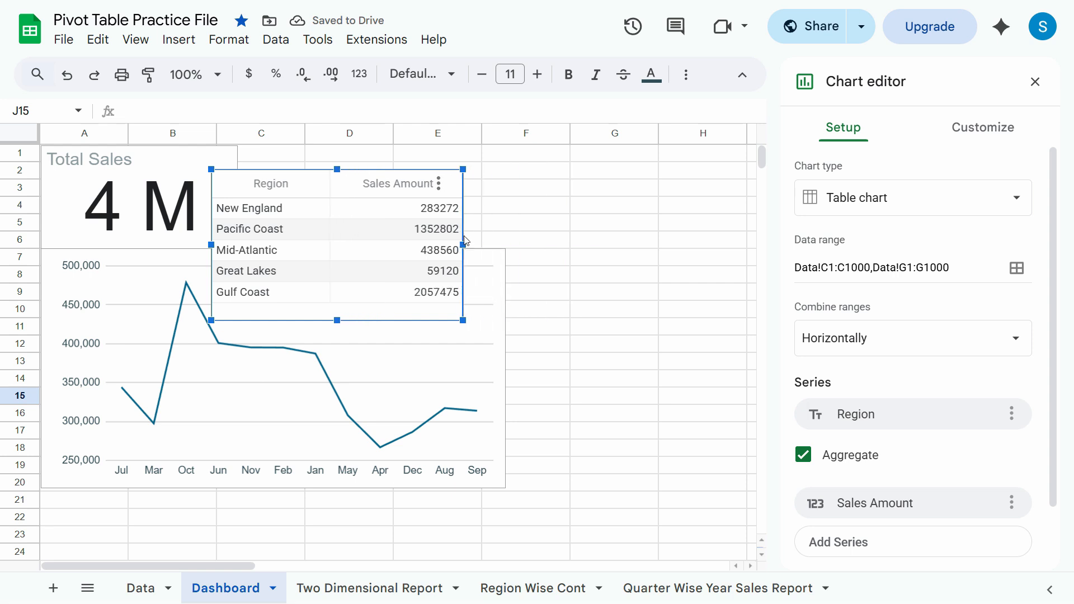
left_click_drag(323, 168, 624, 246)
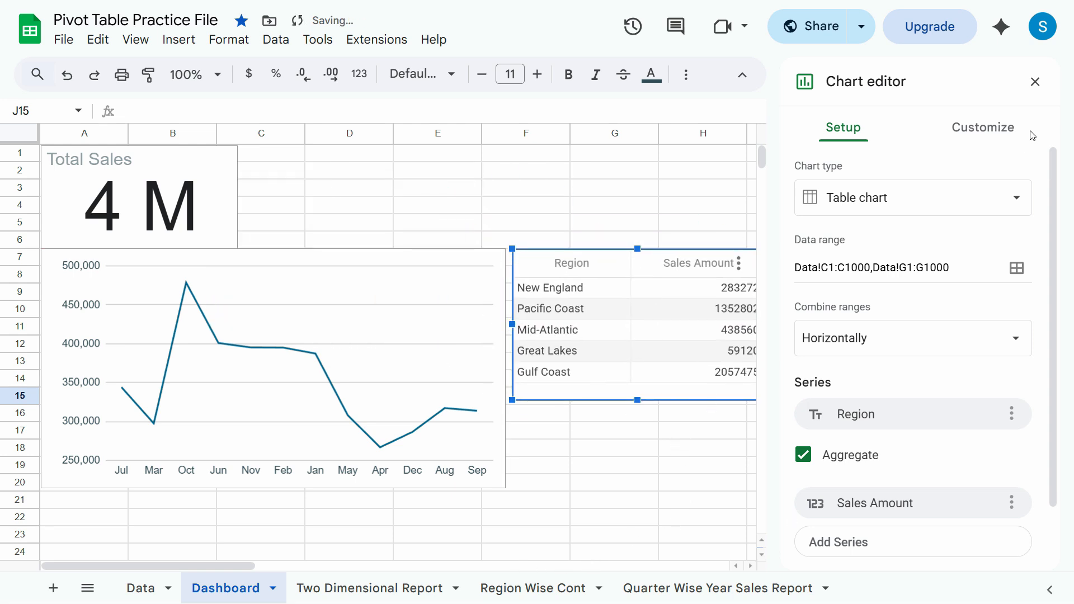
left_click(1035, 82)
left_click_drag(761, 399, 905, 488)
left_click(589, 218)
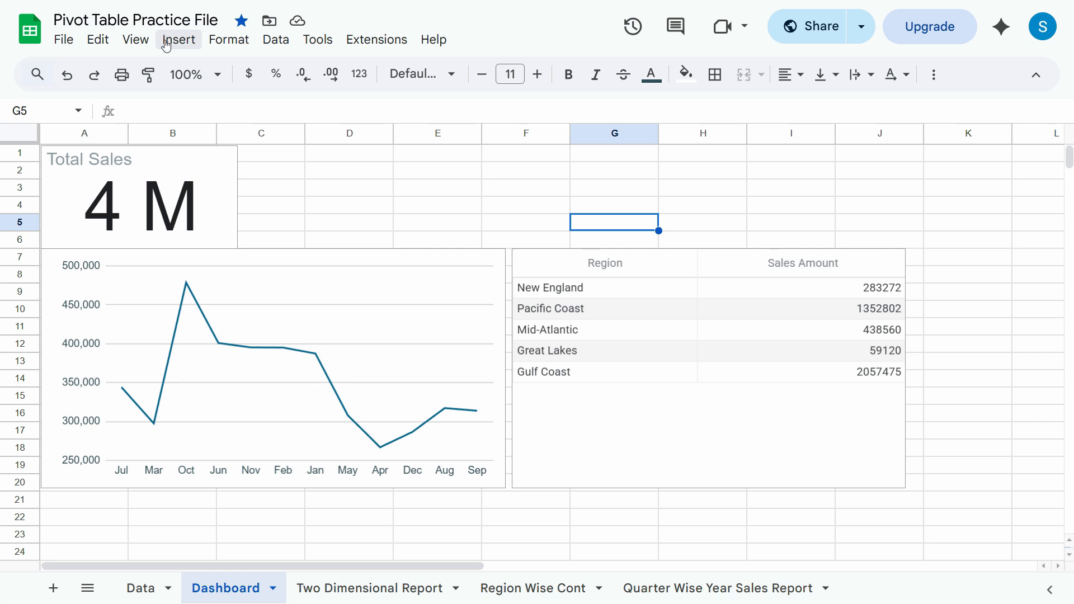
Step: Add a slicer to the Dashboard sheet and switch to the Data sheet for choosing its data range
left_click(276, 41)
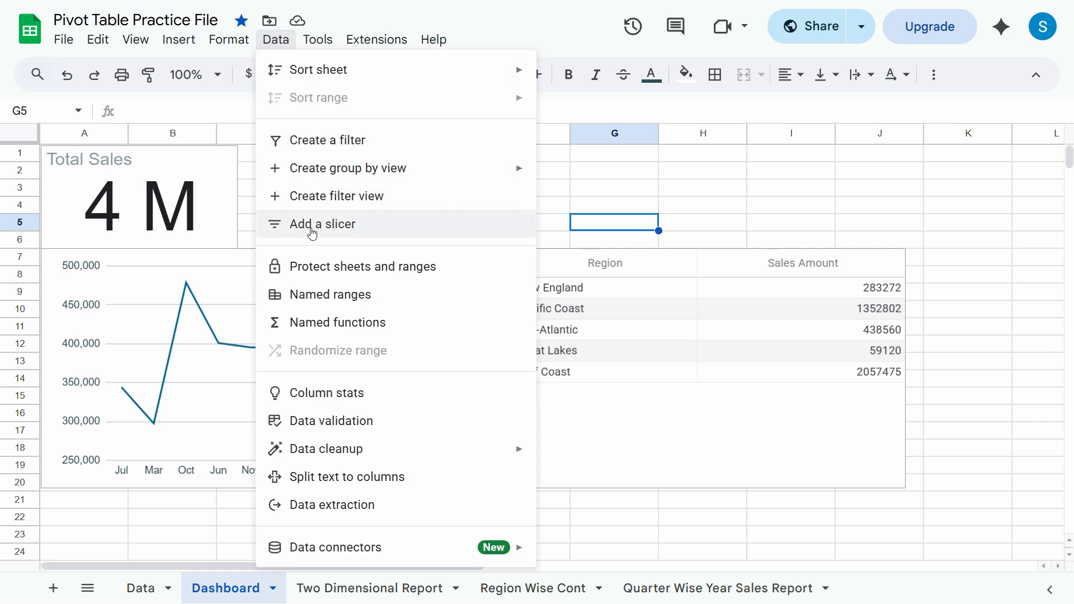
left_click(315, 225)
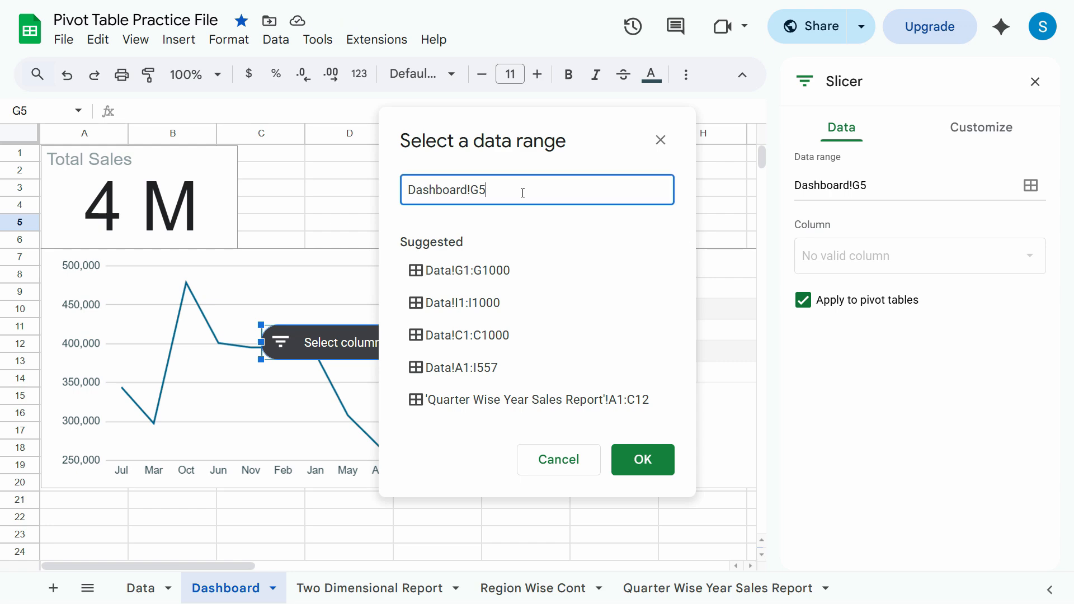
left_click(140, 588)
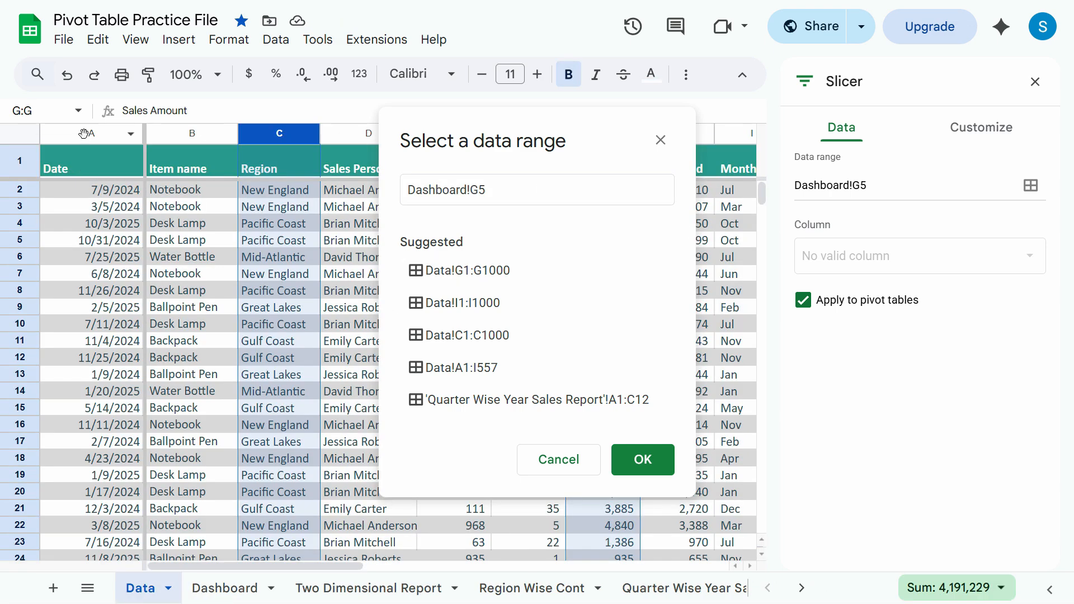
left_click_drag(84, 133, 752, 133)
left_click_drag(736, 162, 57, 593)
left_click(104, 134)
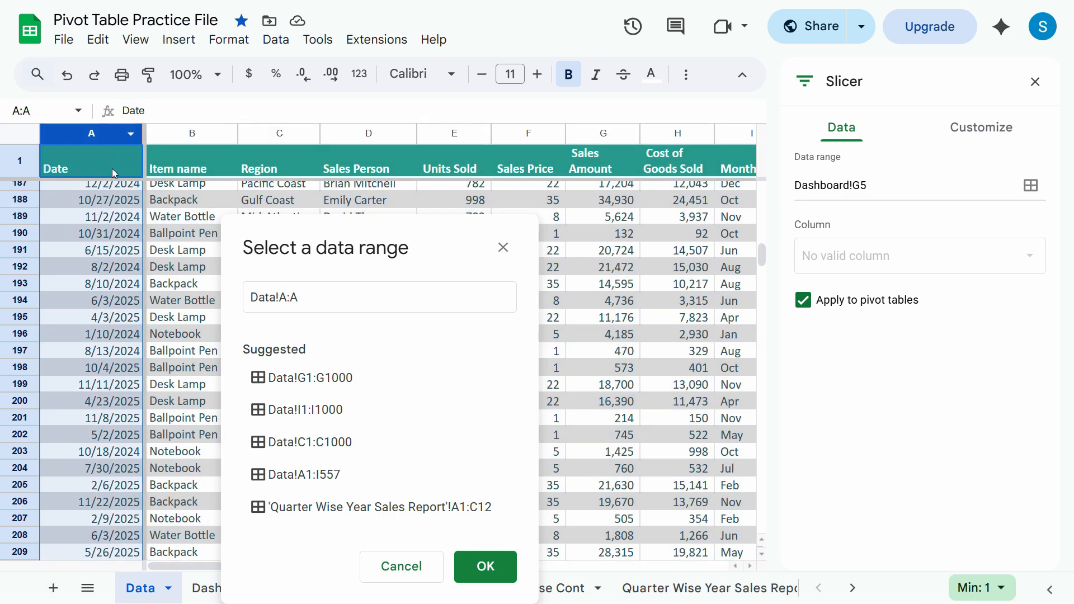
left_click(129, 188)
left_click(112, 250)
scroll(112, 336, "up", 15)
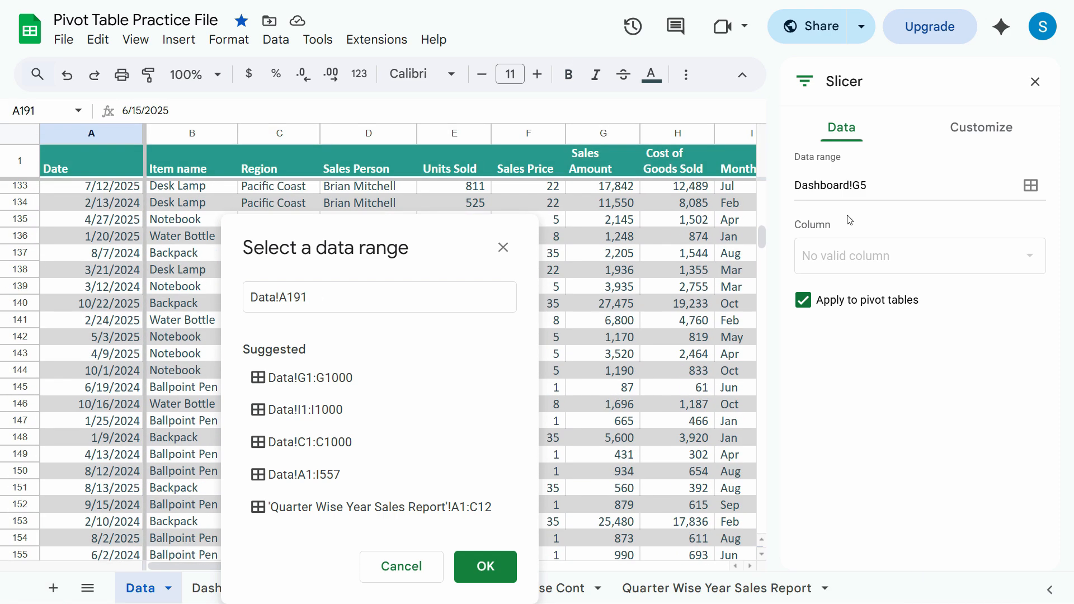
left_click_drag(762, 241, 762, 193)
left_click(310, 297)
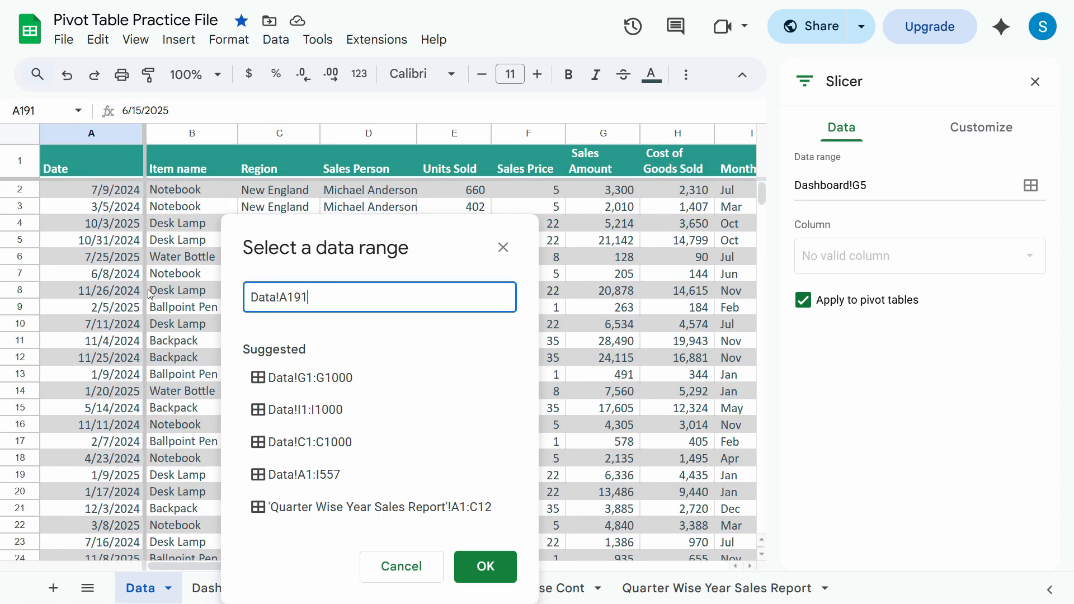
key("BackSpace")
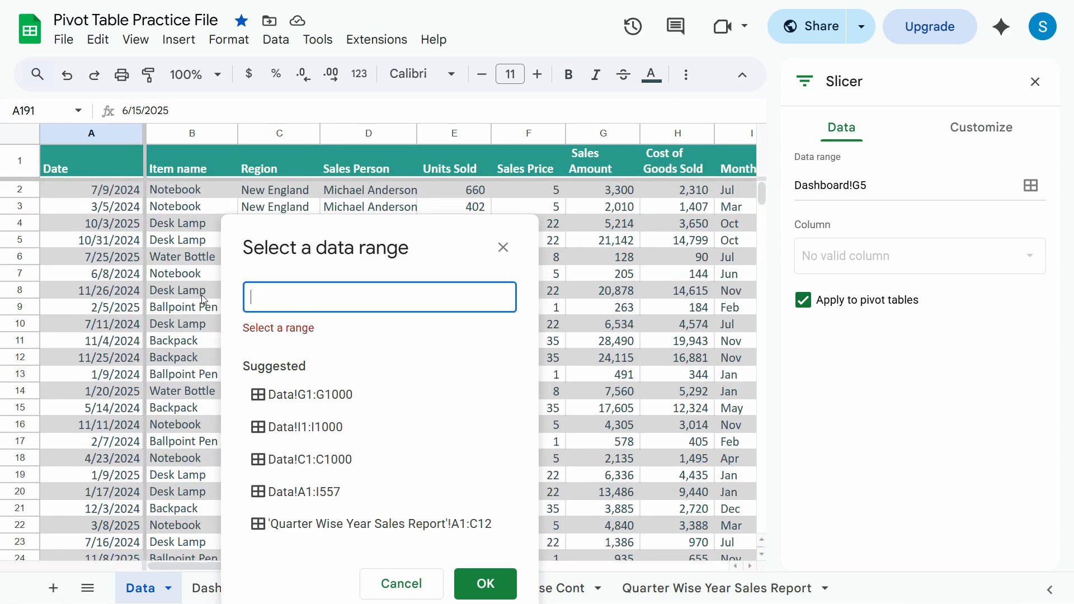
Step: Set the slicer's data range to Data!A1:I557, selecting the whole sales table from the Date header to the last Month row
left_click(89, 166)
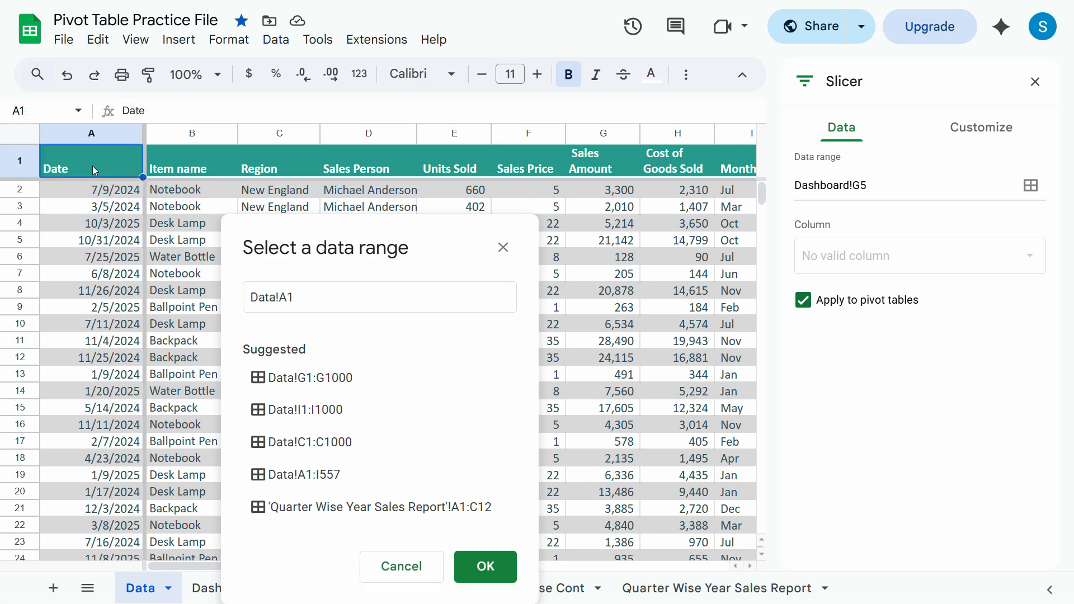
key("shift+Right")
key("shift+Right")
key("shift+Right")
key("shift+Right")
key("shift+Right")
key("shift+Right")
key("shift+Right")
key("shift+Right")
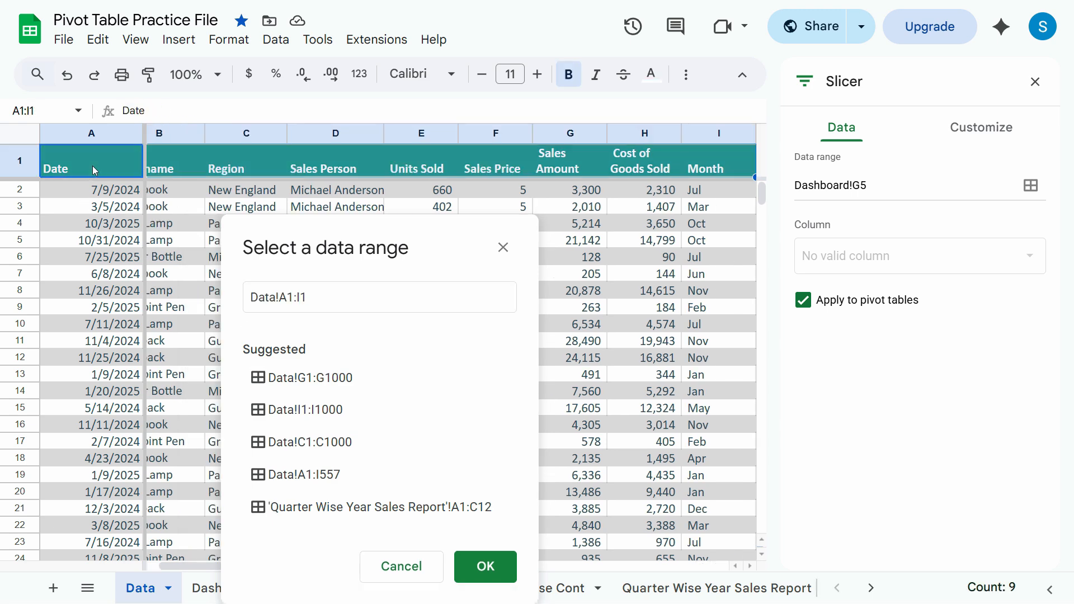
key("ctrl+shift+Down")
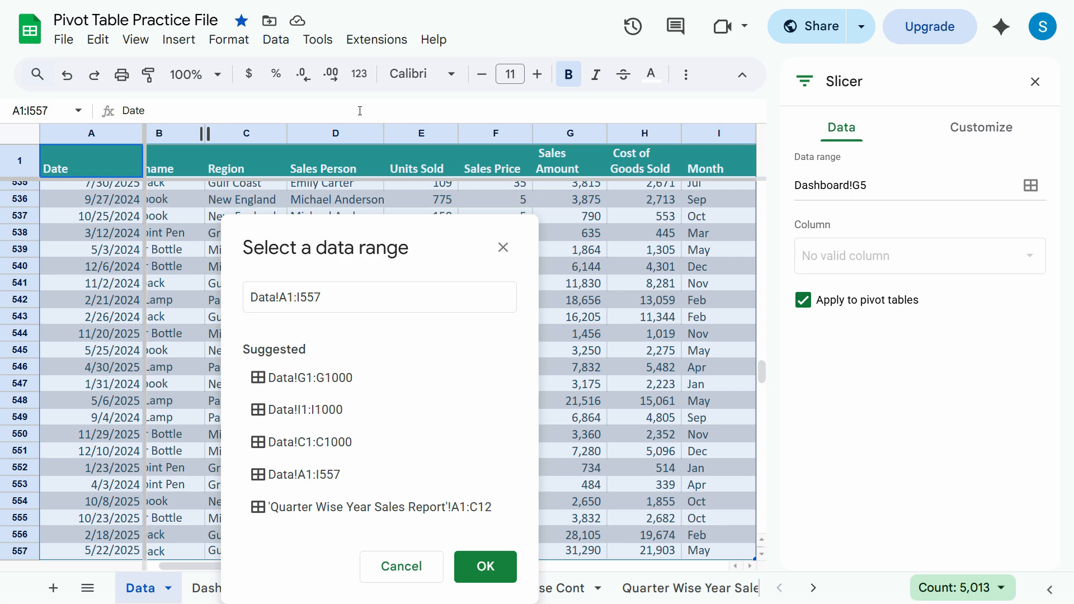
left_click(486, 566)
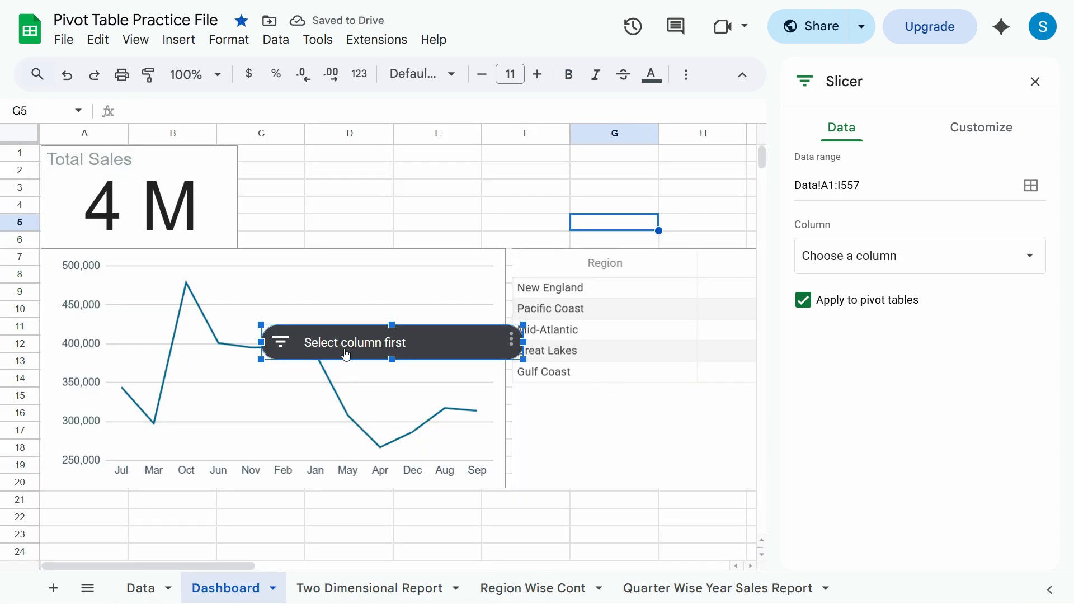
Step: Set the slicer's column to Region and move it above the charts, over about rows 1 to 3 in columns D to G
left_click(918, 256)
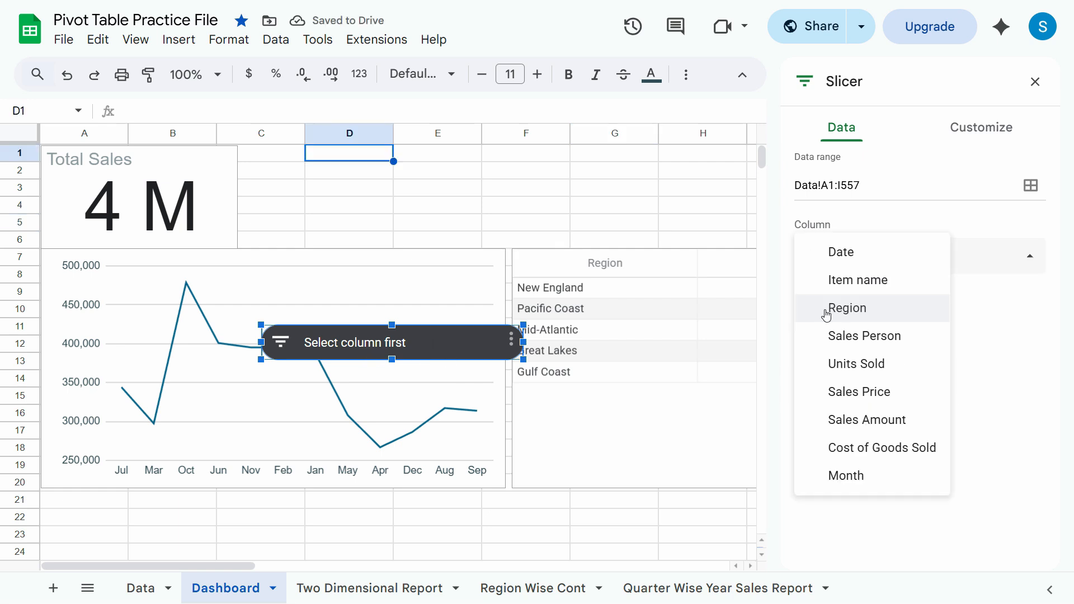
left_click(825, 310)
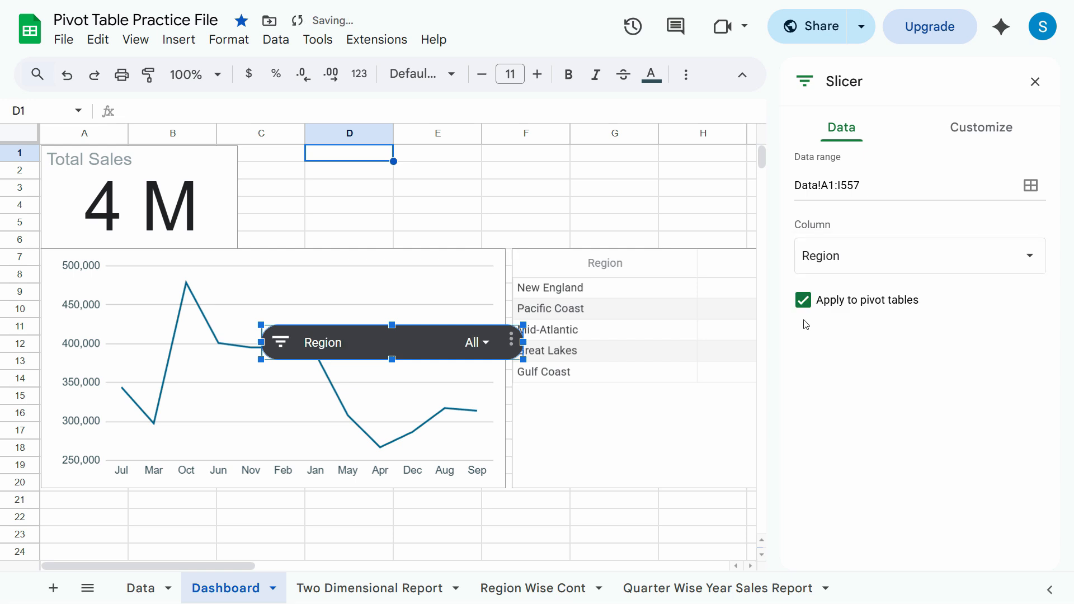
left_click_drag(488, 356, 582, 184)
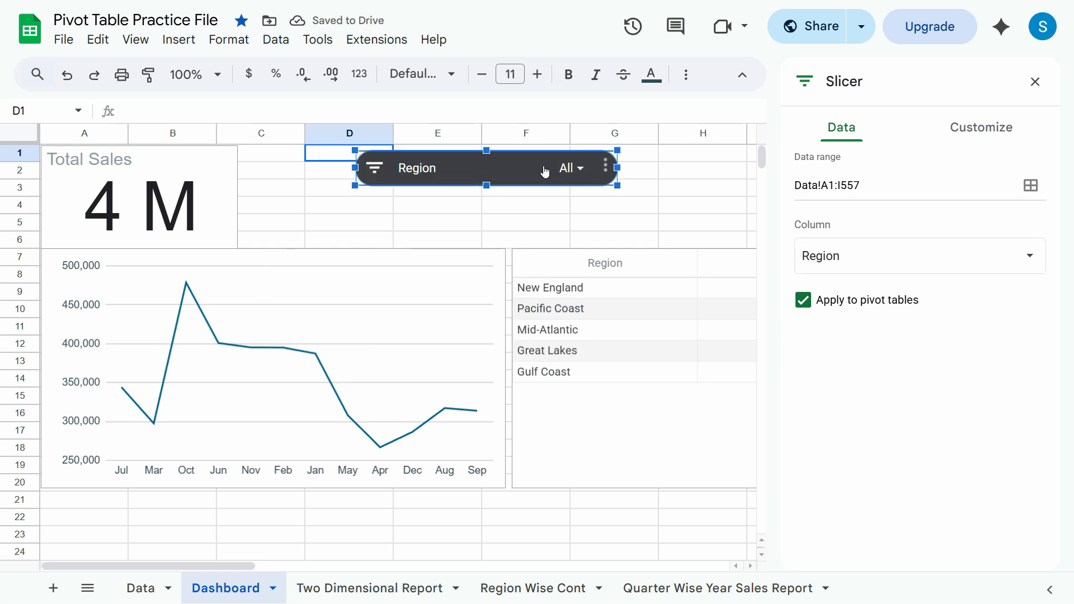
Step: Filter the dashboard to Great Lakes with the Region slicer, switch the filter to Gulf Coast and Mid-Atlantic only, and close the slicer settings
left_click(581, 171)
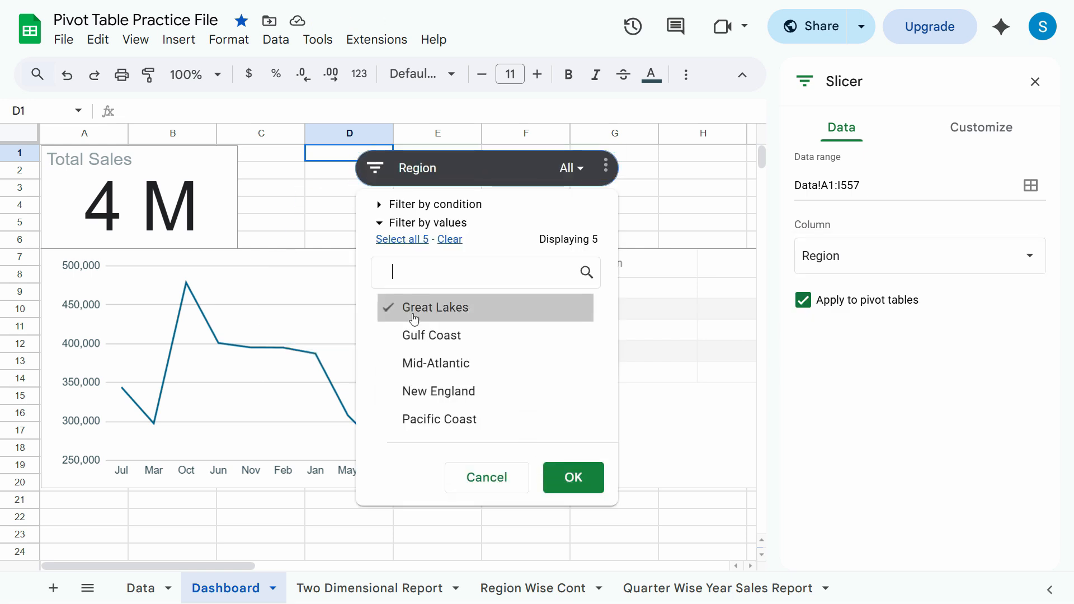
left_click(576, 480)
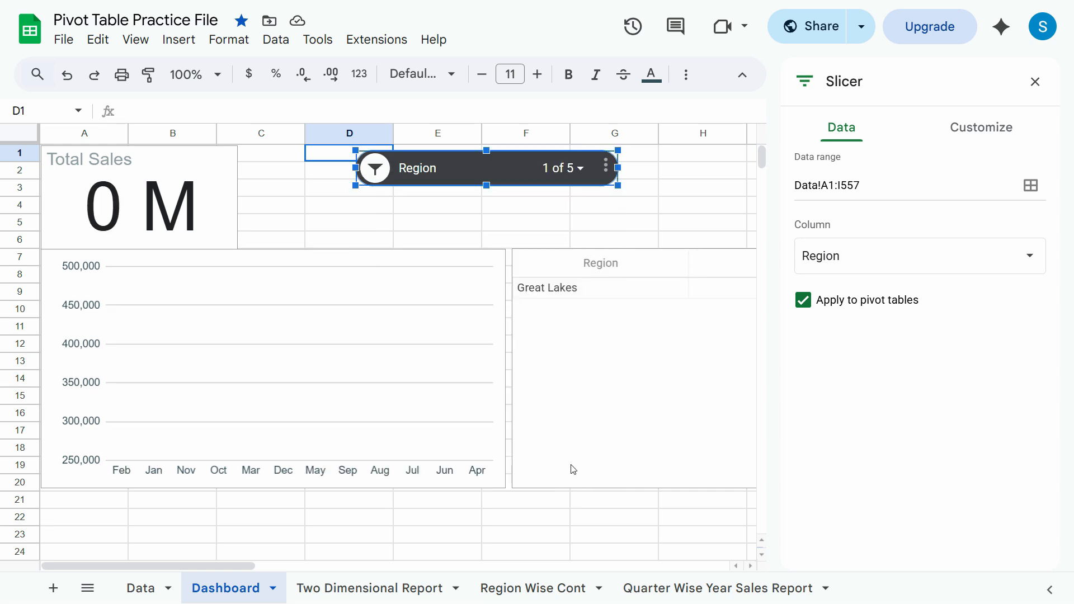
left_click(575, 171)
left_click(400, 307)
left_click(397, 335)
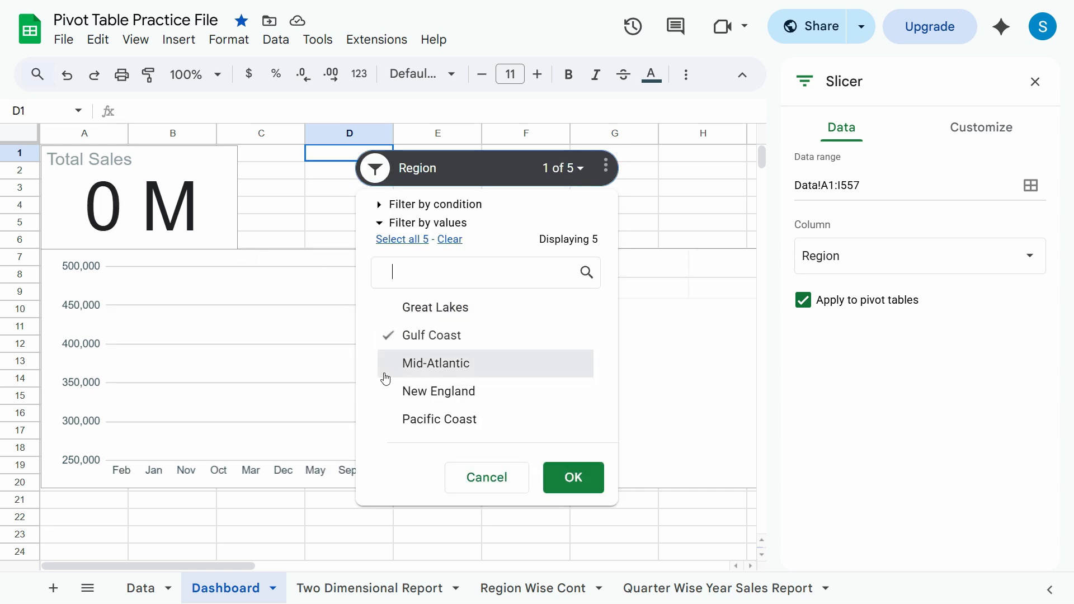
left_click(393, 365)
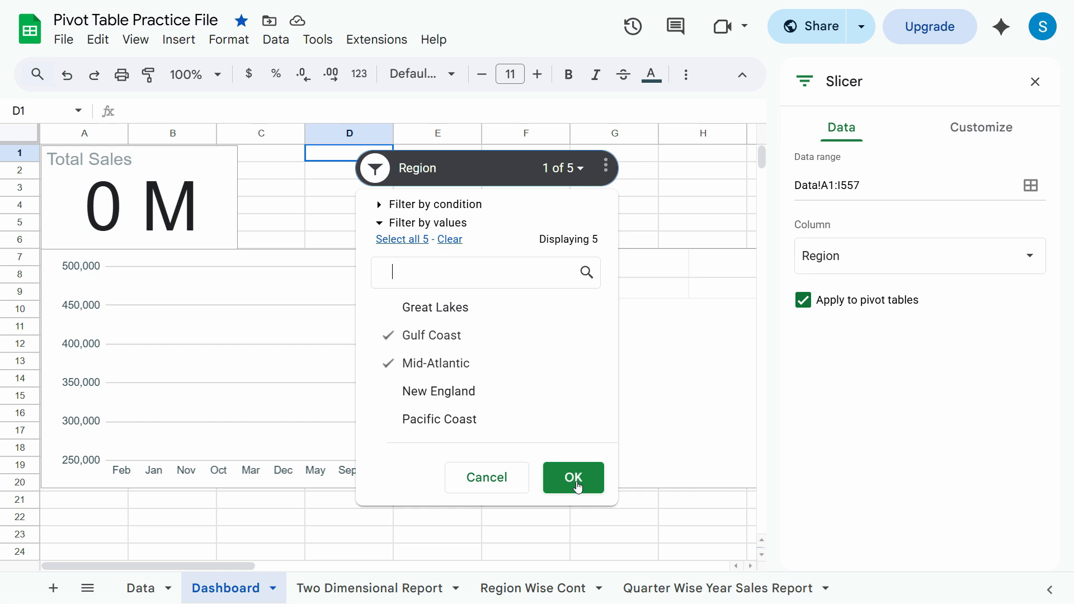
left_click(578, 486)
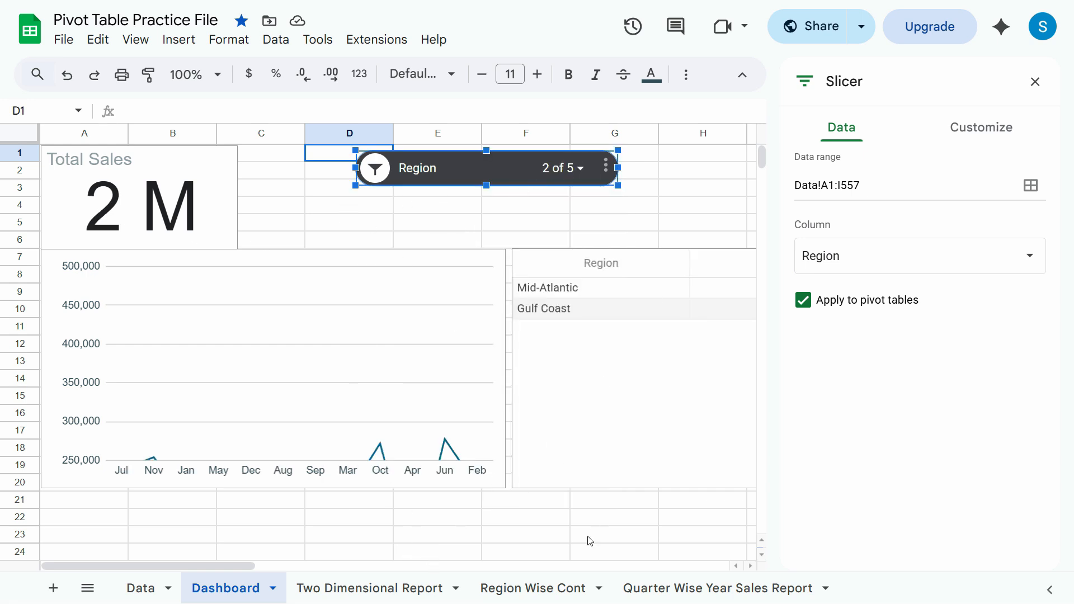
key("Escape")
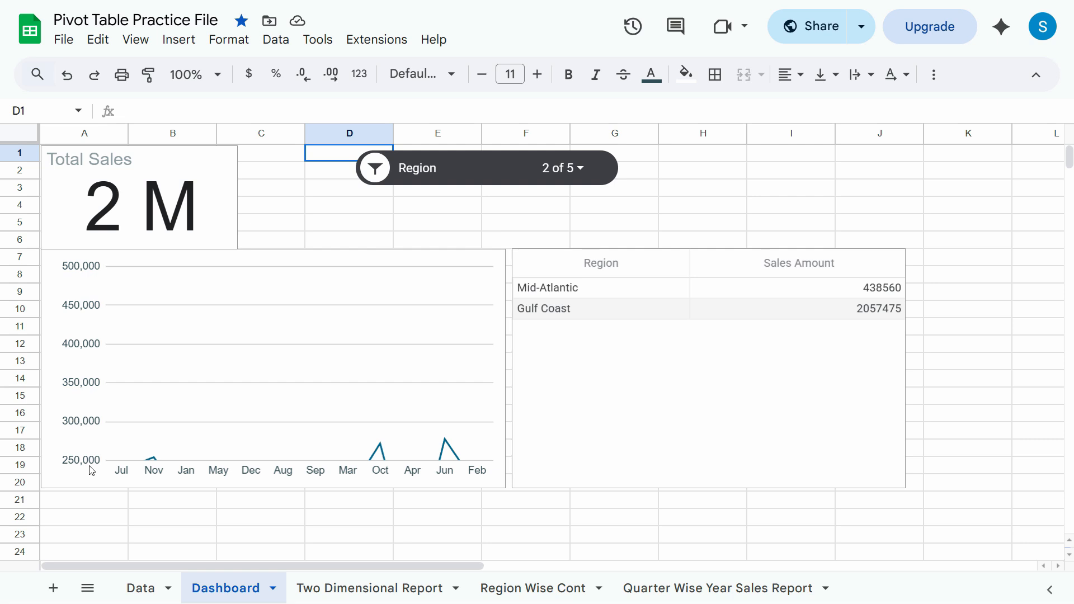
Step: Clear the minimum and maximum bounds of the monthly sales line chart's vertical axis and close the chart editor
double_click(348, 268)
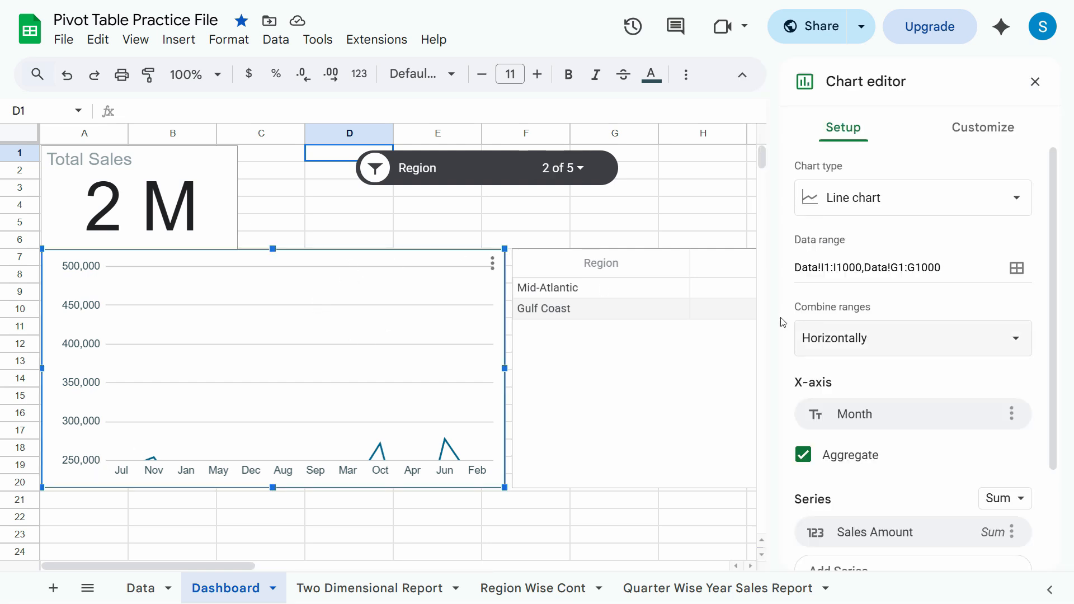
left_click(970, 130)
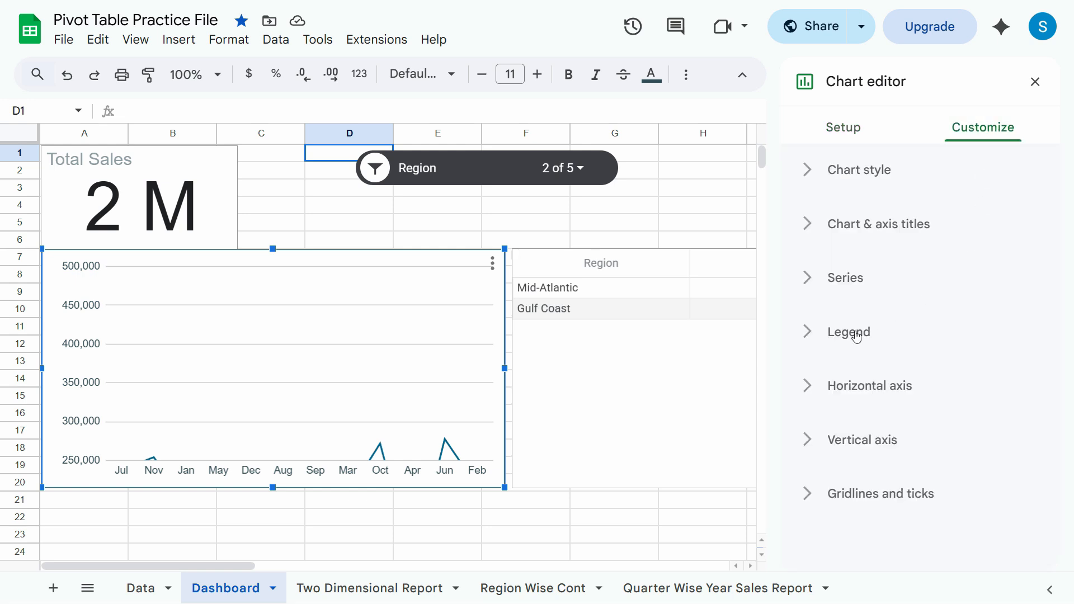
left_click(806, 440)
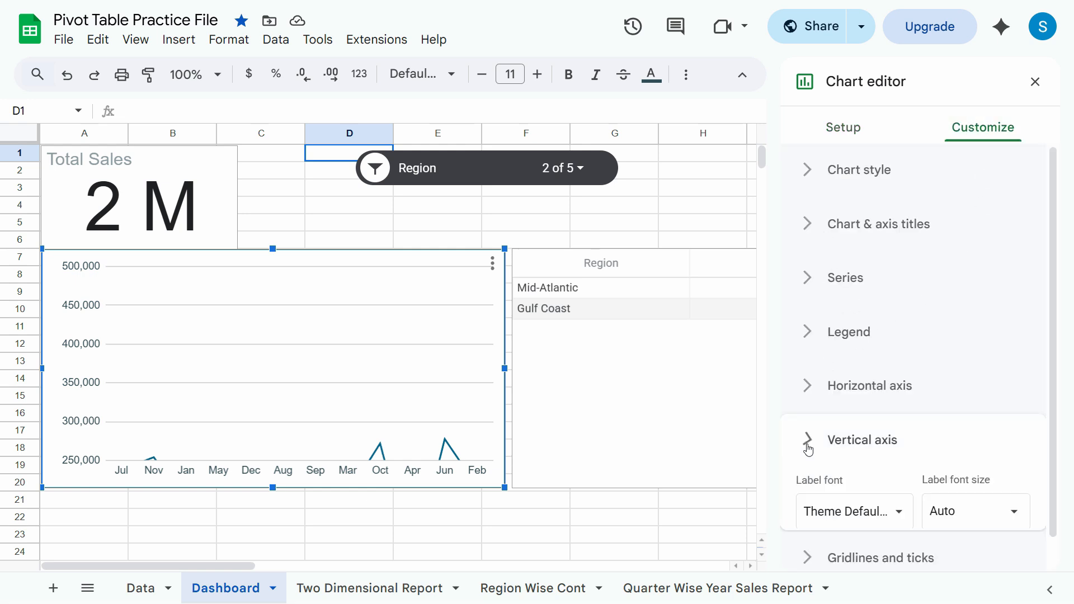
double_click(898, 493)
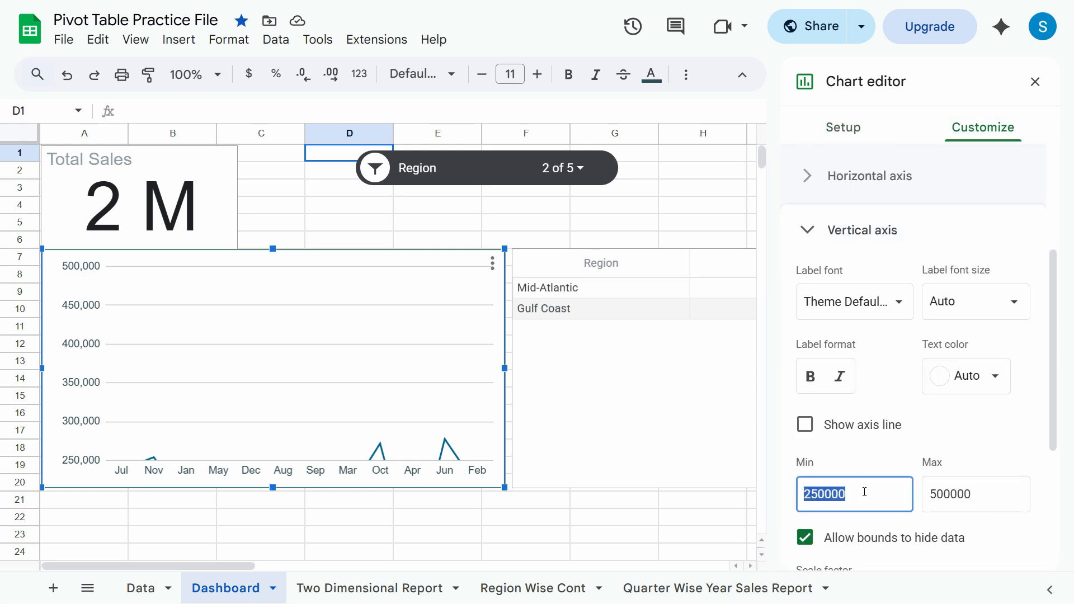
key("BackSpace")
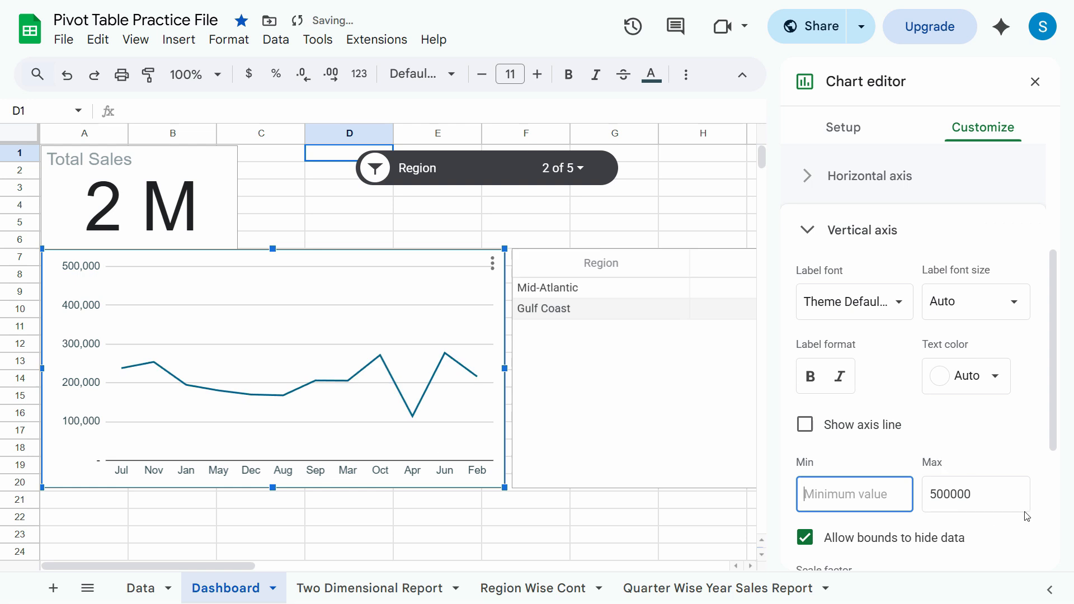
double_click(968, 494)
key("BackSpace")
left_click(1034, 82)
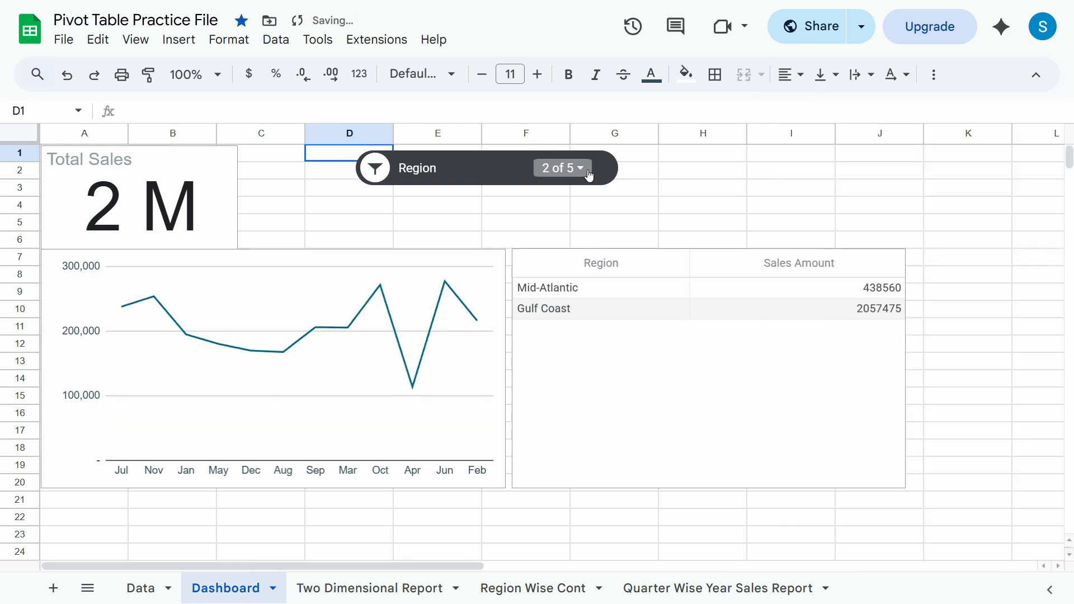
Step: Filter the dashboard to New England with the Region slicer, and reset the slicer to all five regions
left_click(571, 172)
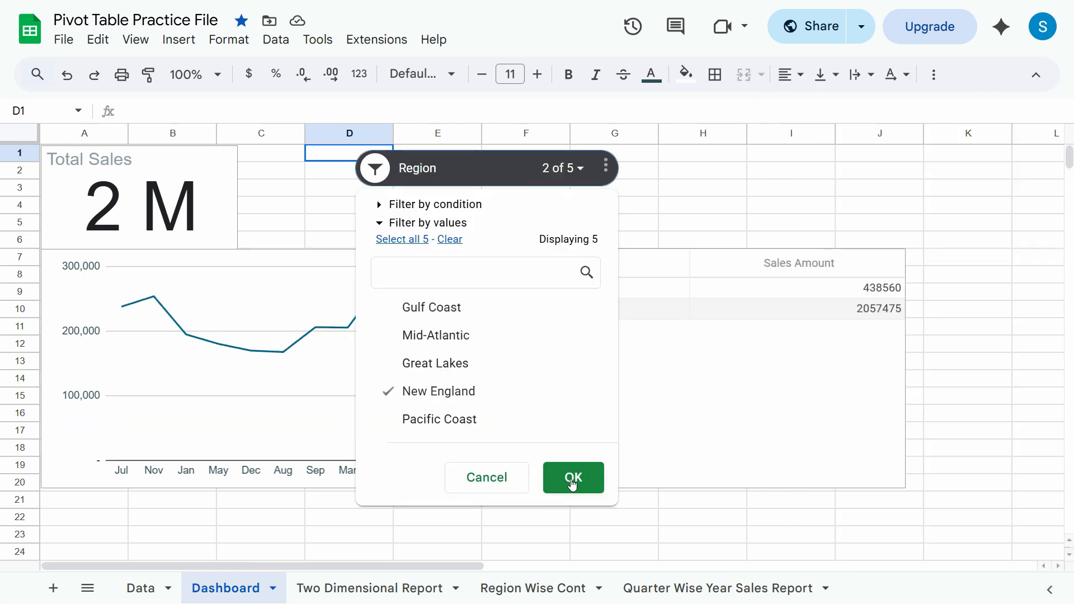
left_click(573, 483)
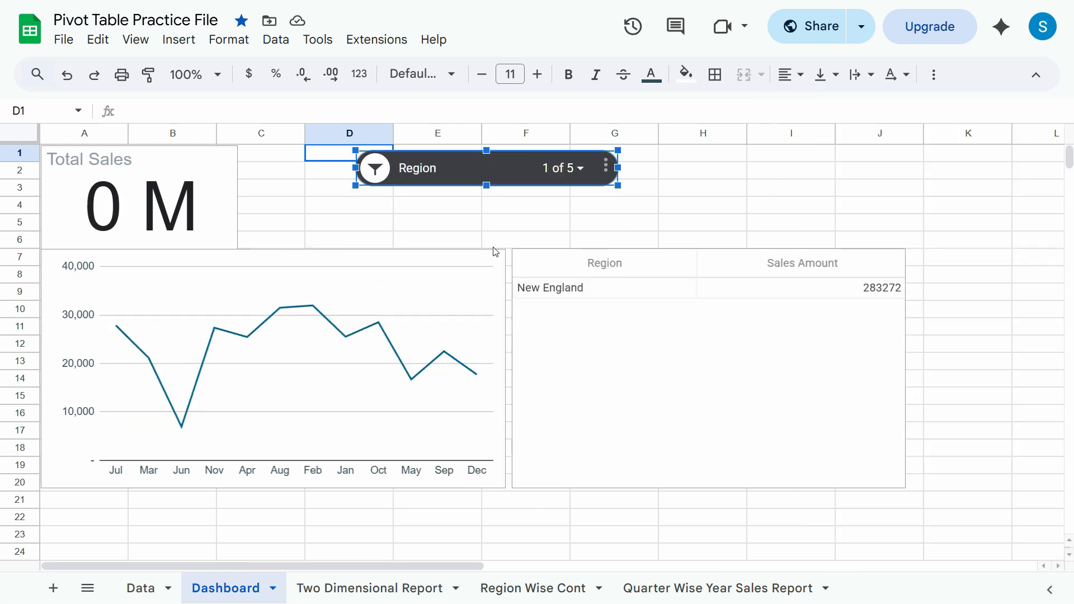
left_click(565, 169)
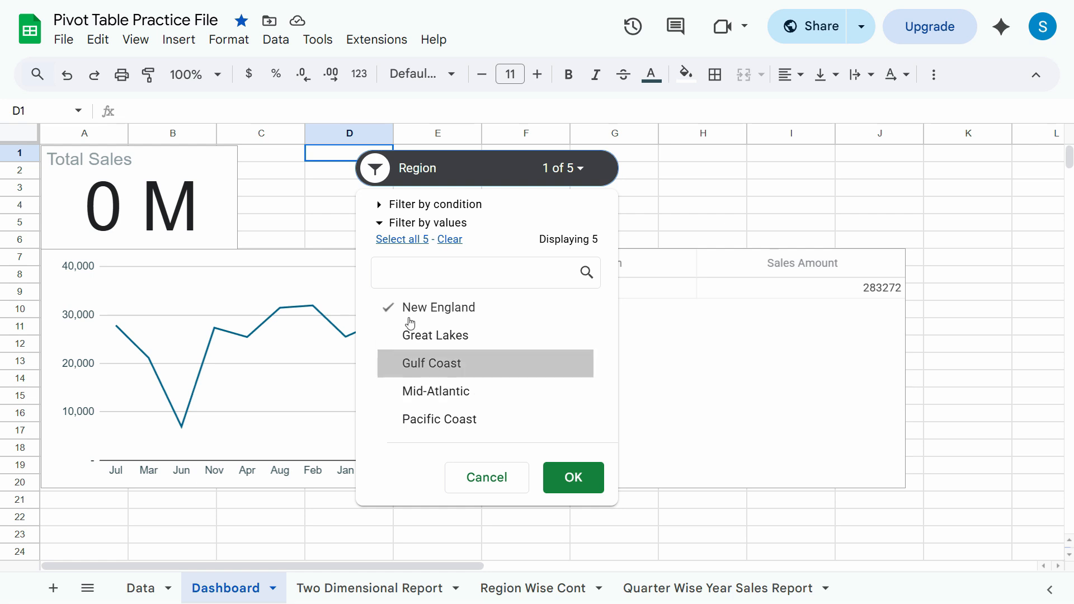
left_click(714, 189)
left_click(454, 234)
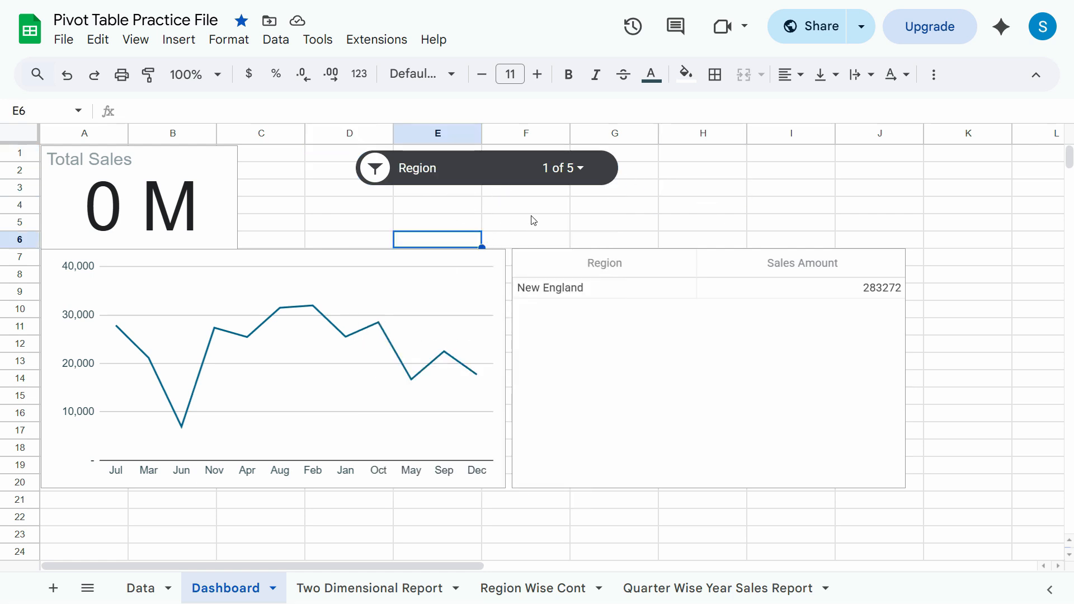
left_click(564, 168)
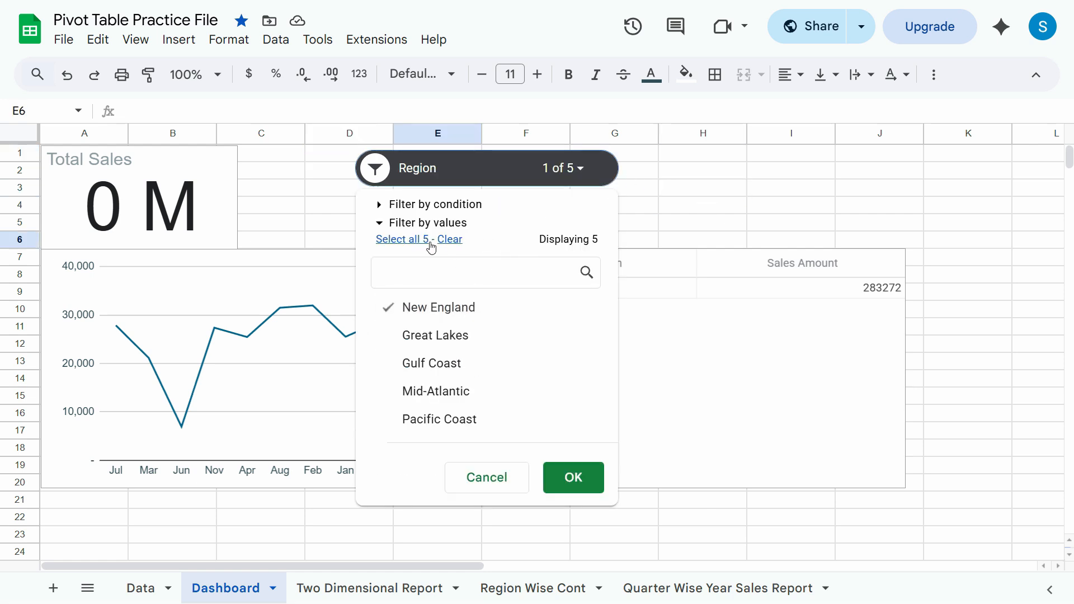
left_click(410, 239)
left_click(574, 477)
Step: Add a second slicer to the Dashboard sheet with the data range Data!A1:I557
left_click(275, 39)
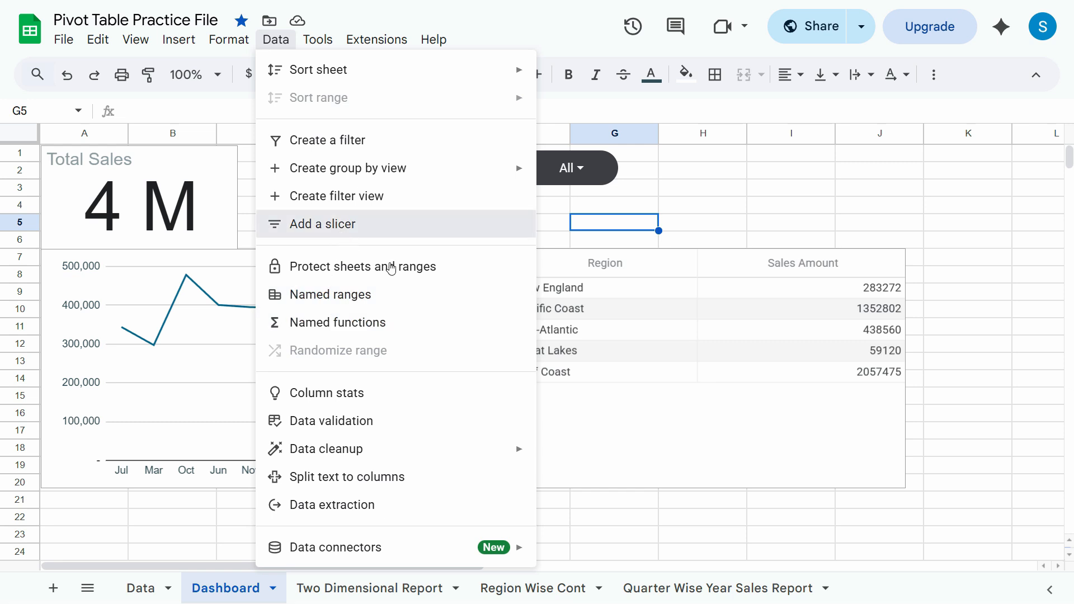
left_click(363, 224)
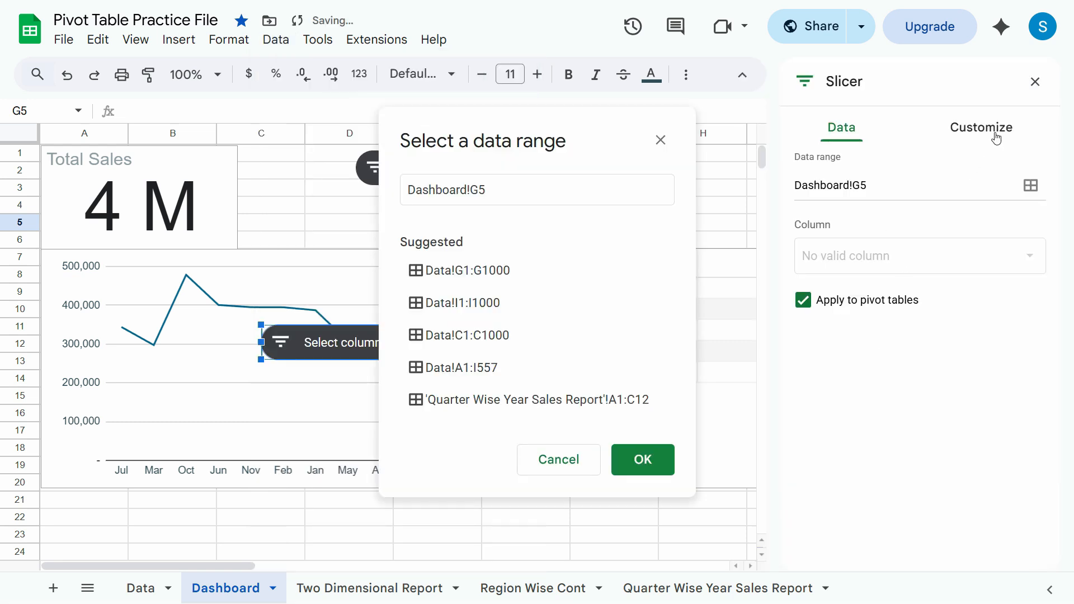
left_click(553, 194)
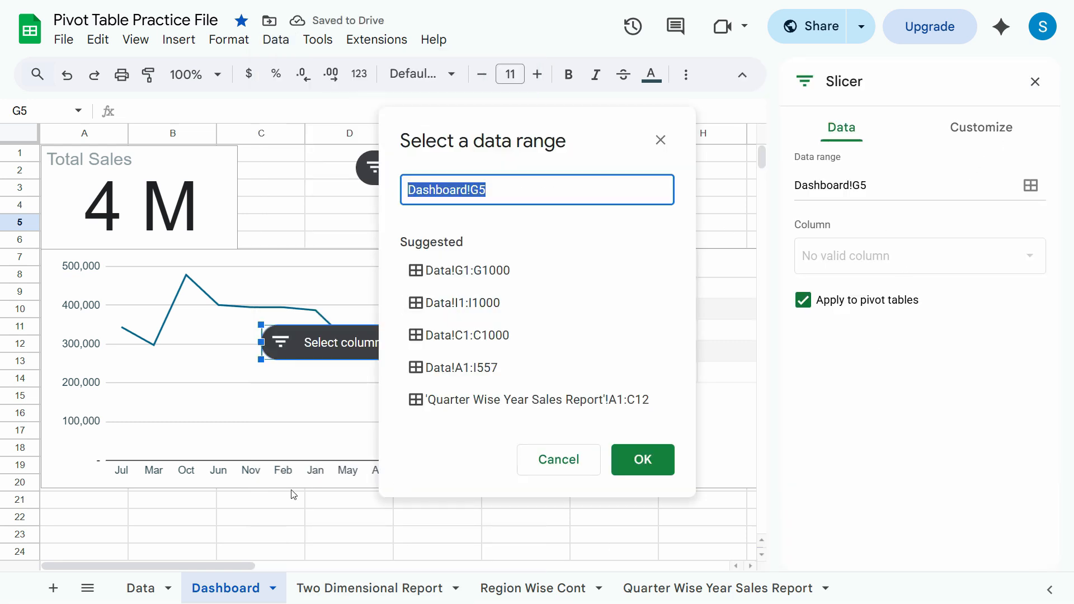
left_click(470, 273)
left_click(504, 183)
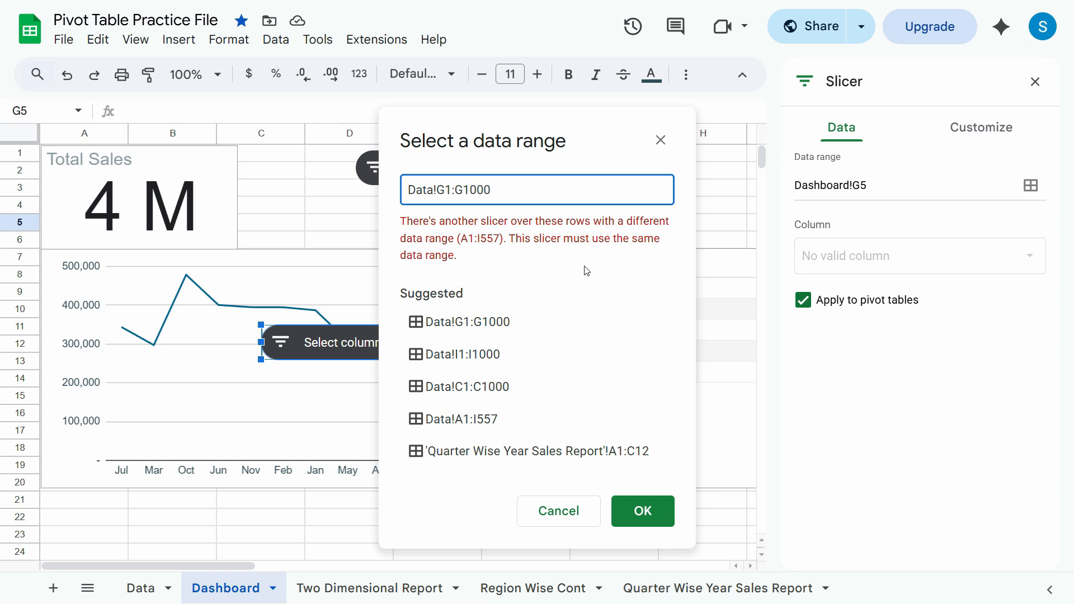
left_click(488, 428)
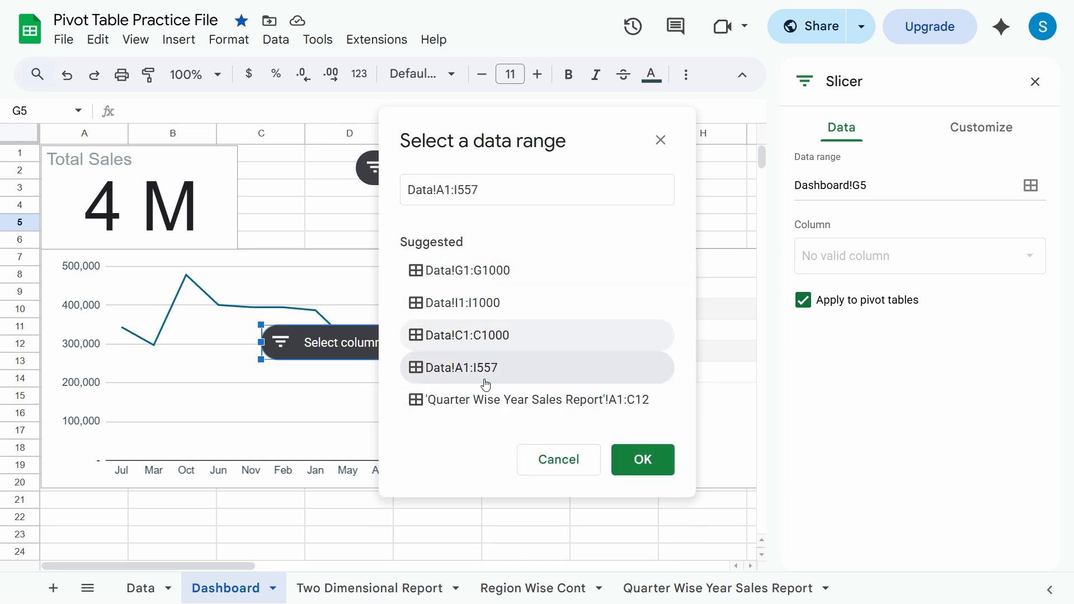
left_click(636, 456)
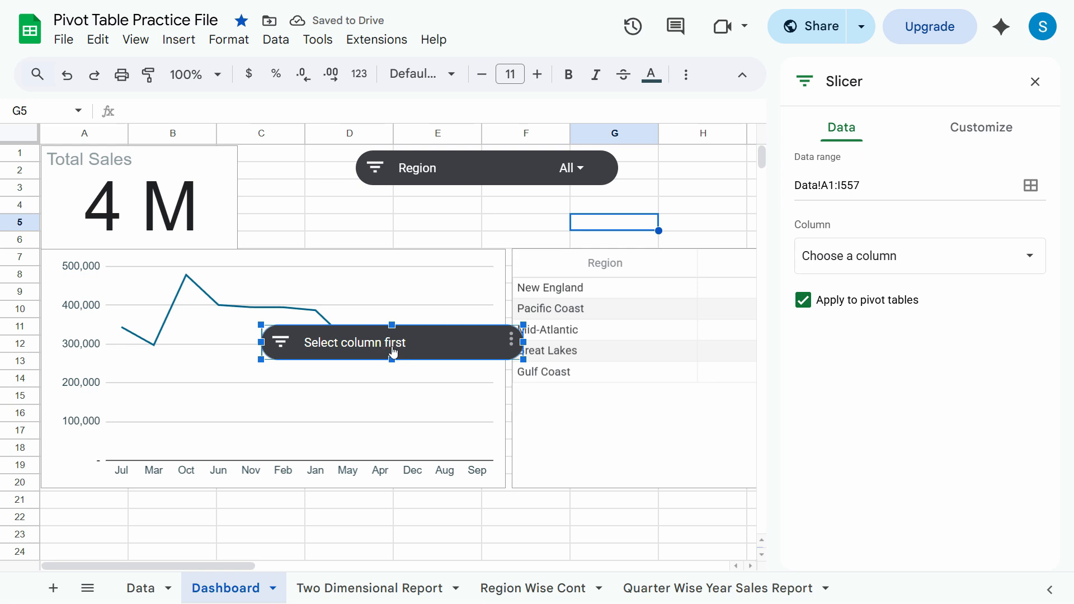
Step: Set the new slicer's column to Item name and move it directly below the Region slicer
left_click(906, 256)
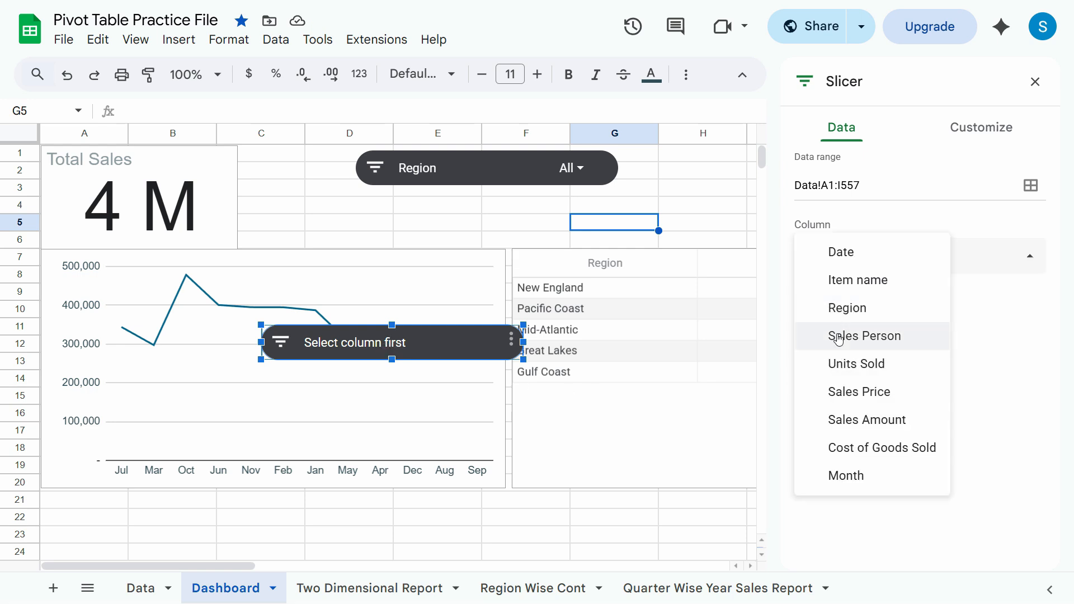
left_click(842, 291)
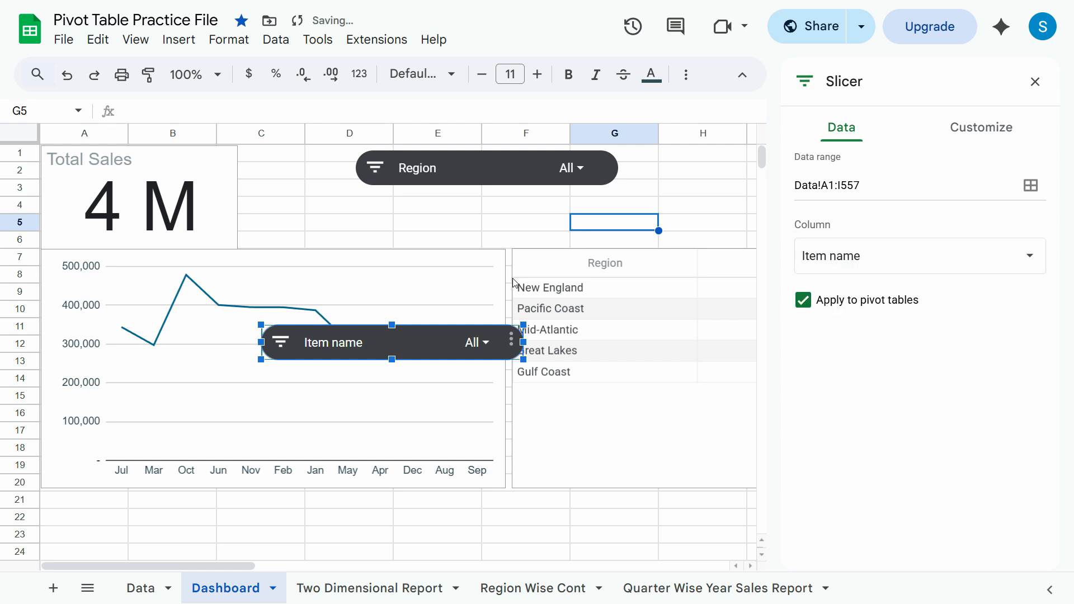
left_click_drag(409, 343, 511, 209)
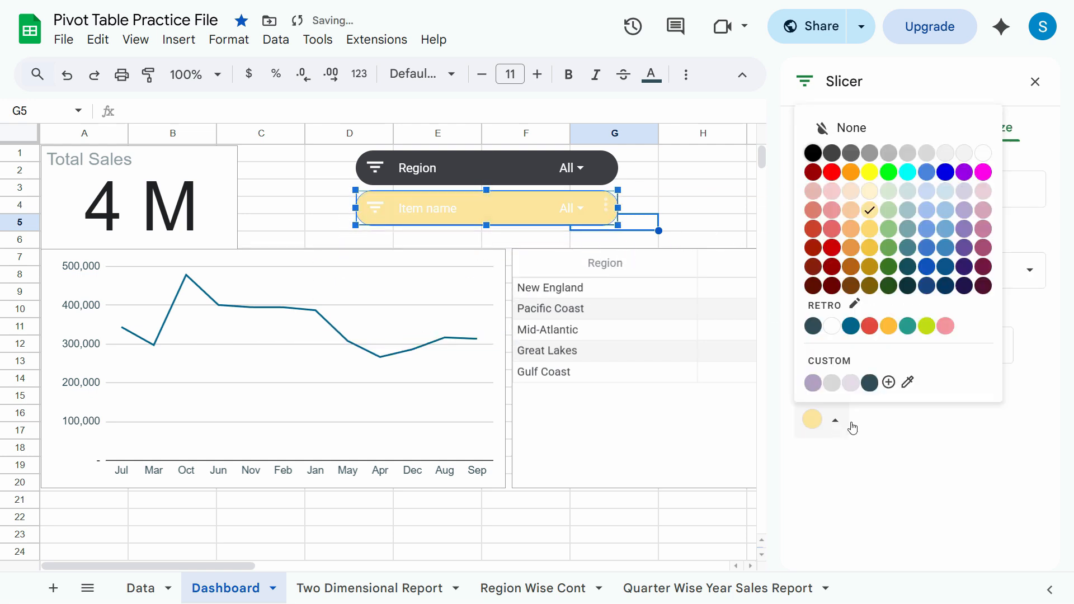
Step: Give the Item name slicer an orange background and black title text
left_click(1045, 116)
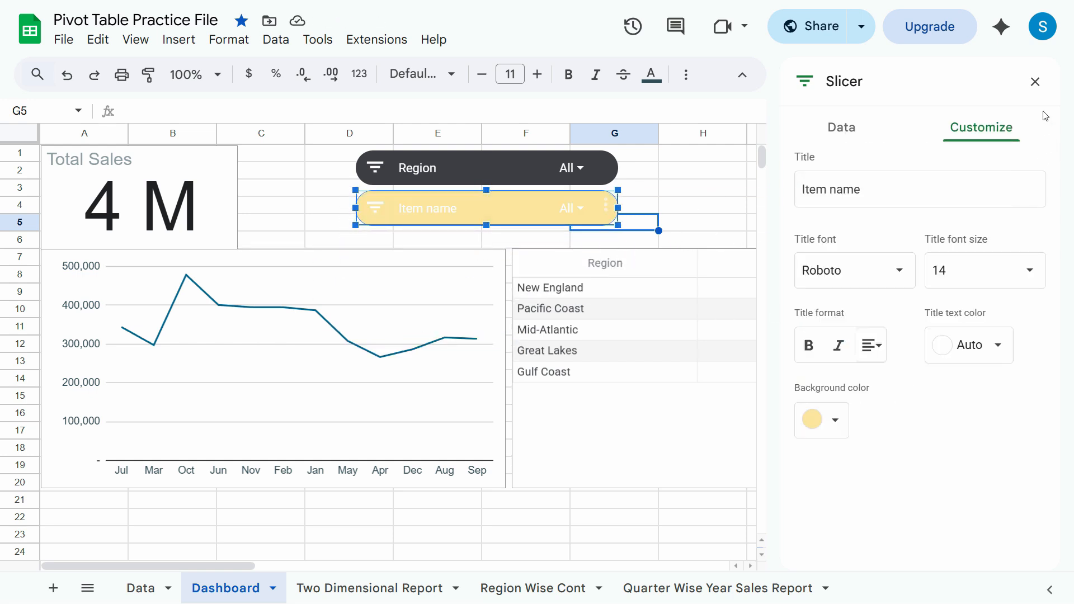
left_click(837, 426)
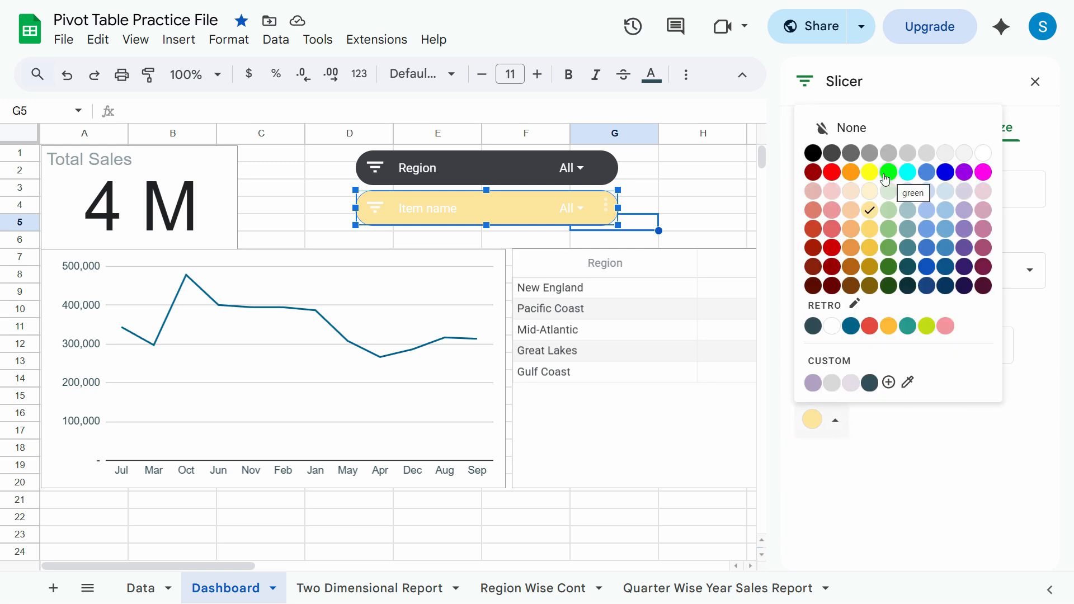
left_click(850, 173)
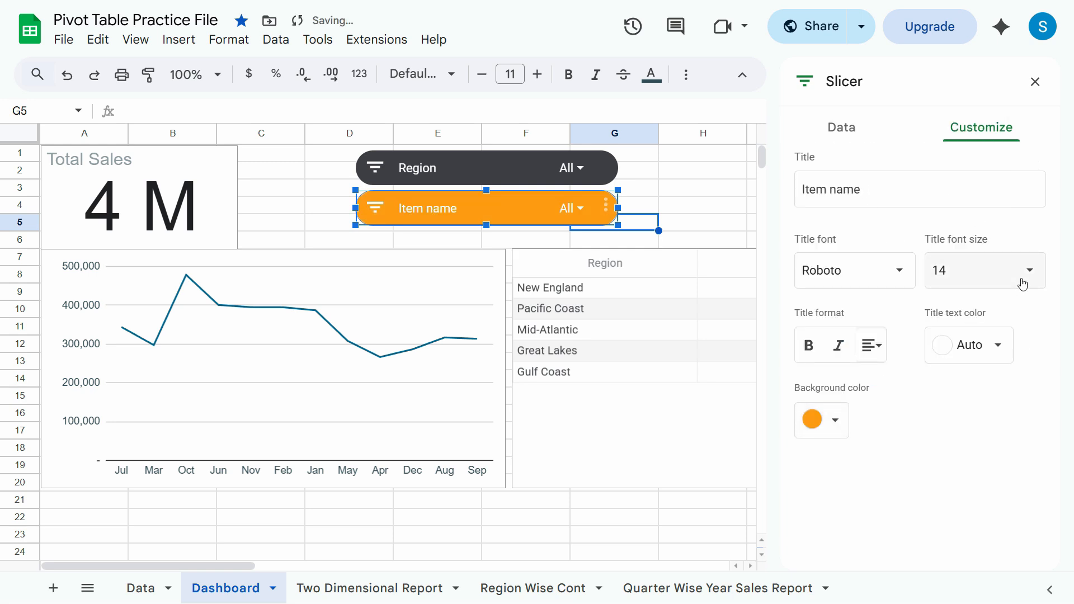
left_click(974, 350)
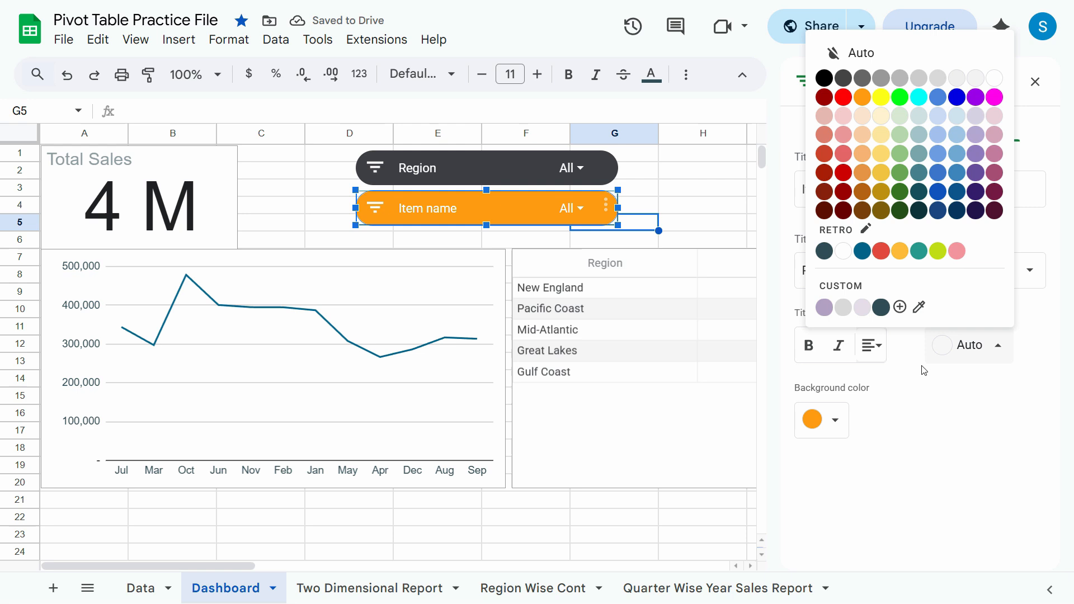
left_click(831, 80)
left_click(686, 209)
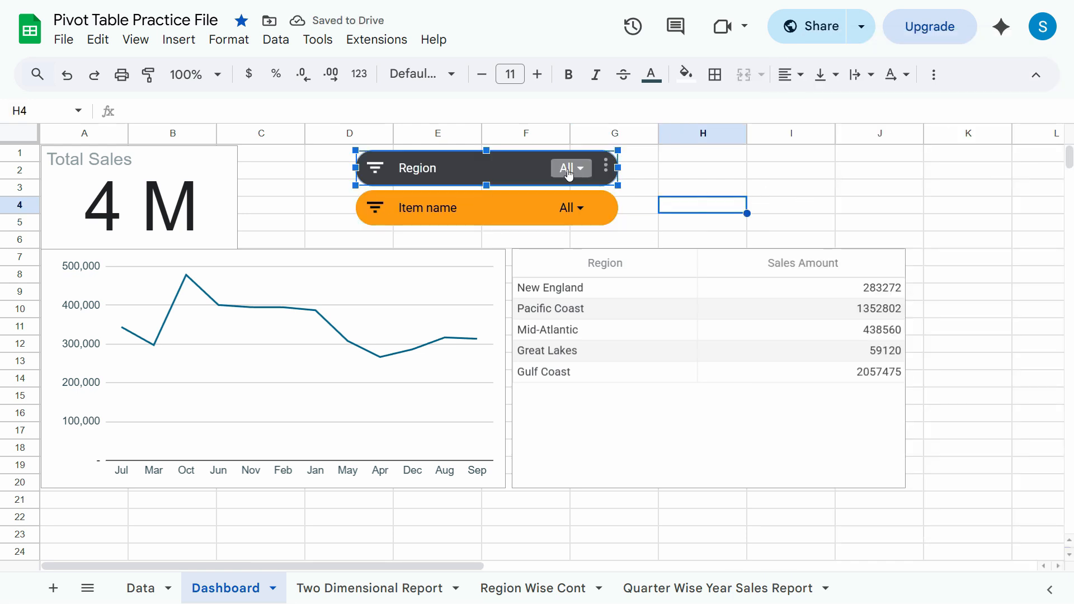
Step: Give the Region slicer black title text and a medium green background
double_click(494, 175)
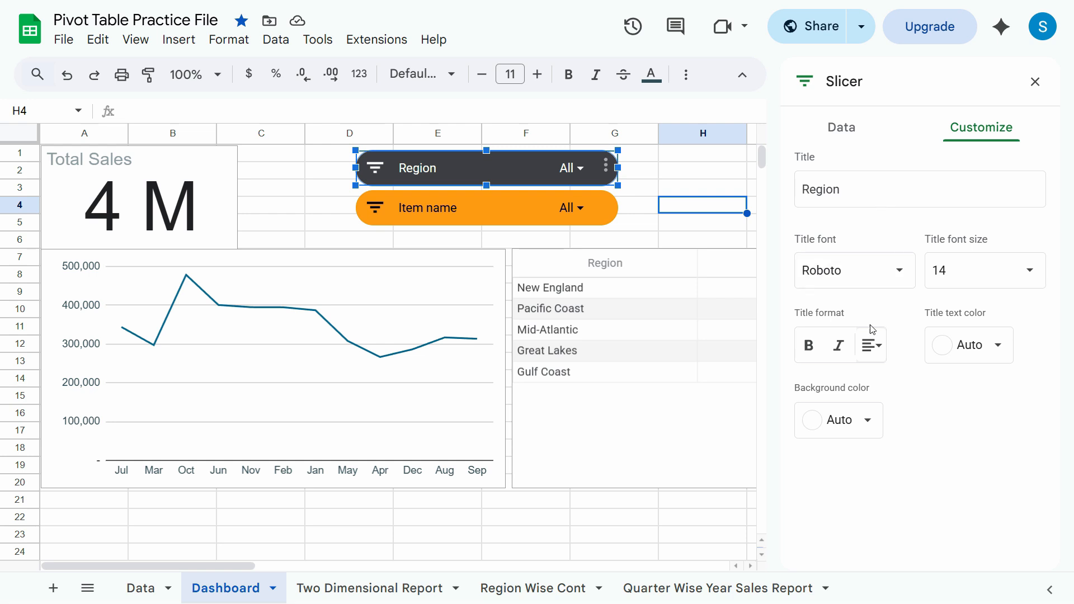
left_click(968, 345)
left_click(821, 79)
left_click(839, 420)
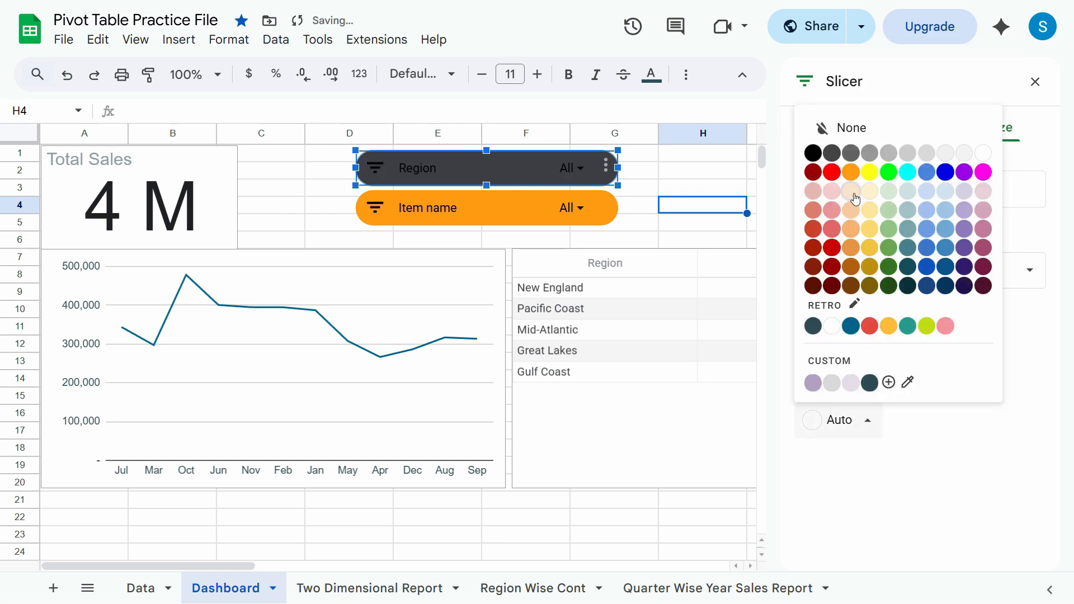
left_click(888, 248)
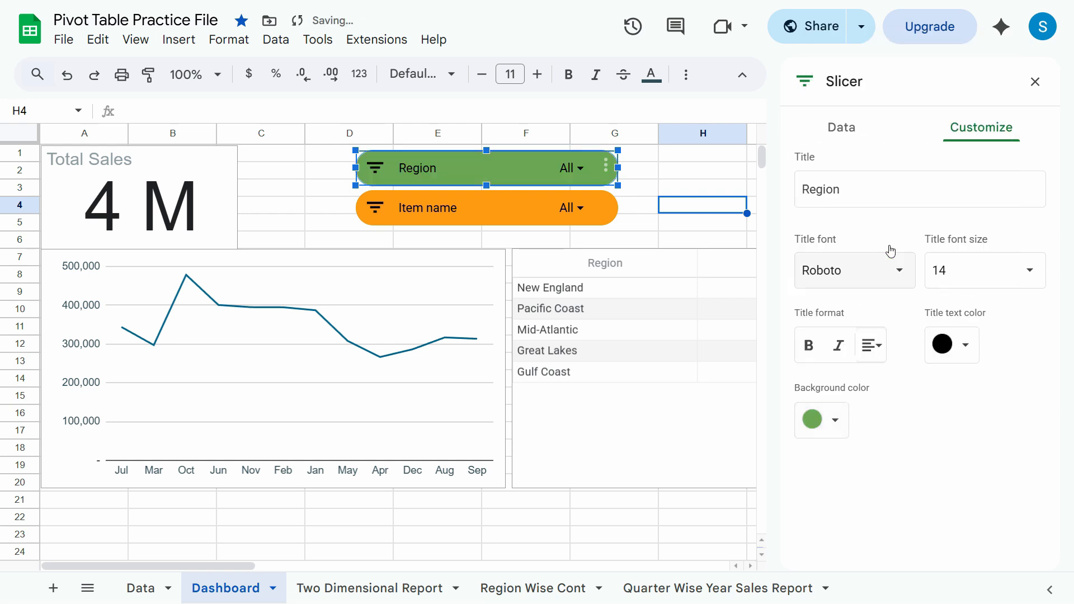
left_click(702, 222)
Step: Filter the dashboard to Water Bottle with the Item name slicer, and switch the filter to Backpack only
left_click(576, 208)
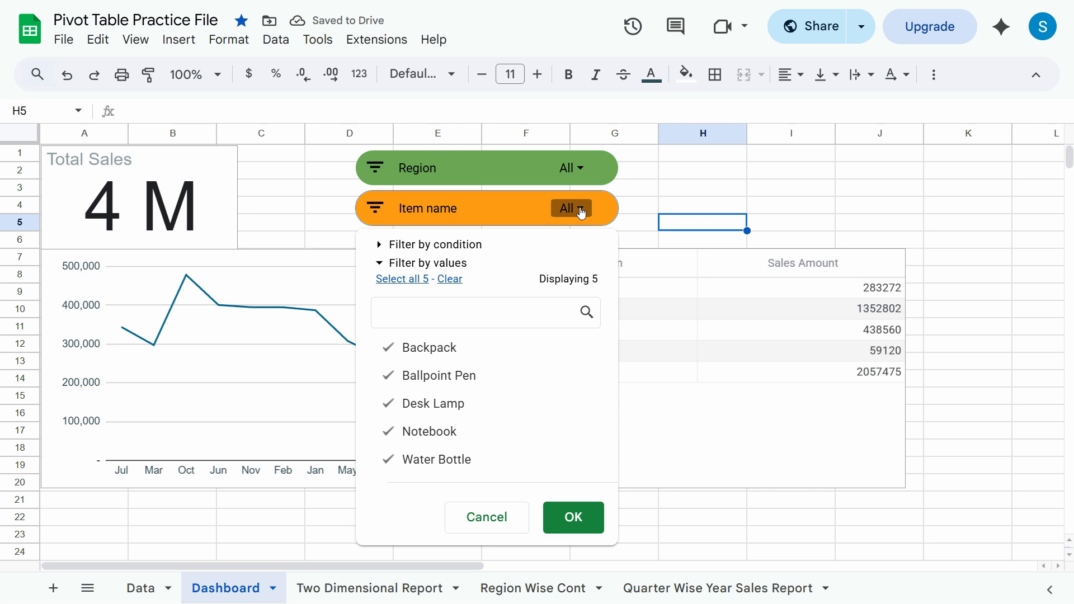
left_click(396, 360)
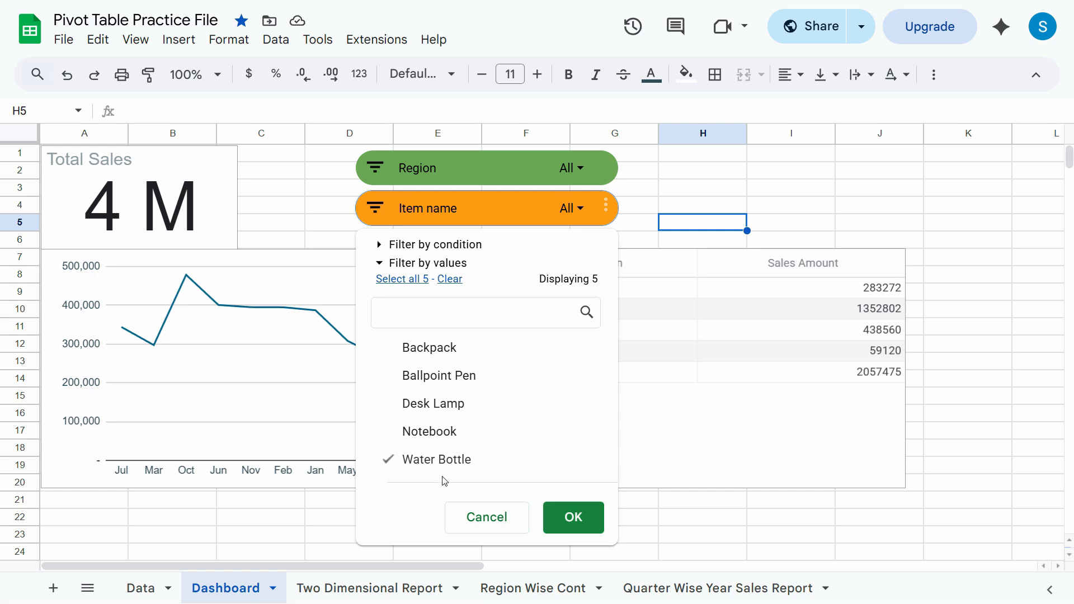
left_click(573, 517)
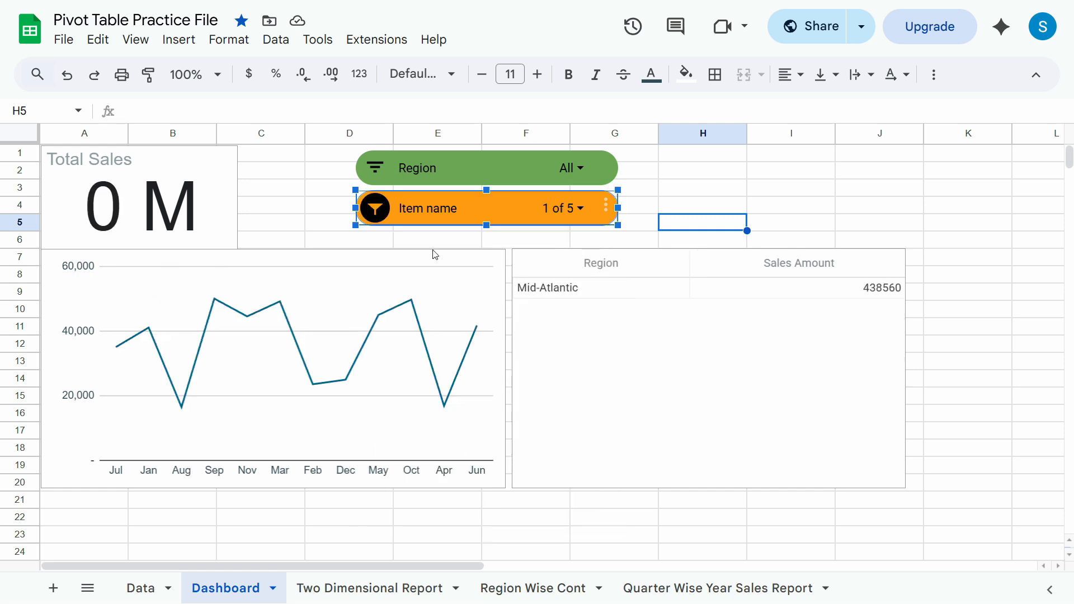
left_click(574, 208)
left_click(387, 356)
left_click(388, 370)
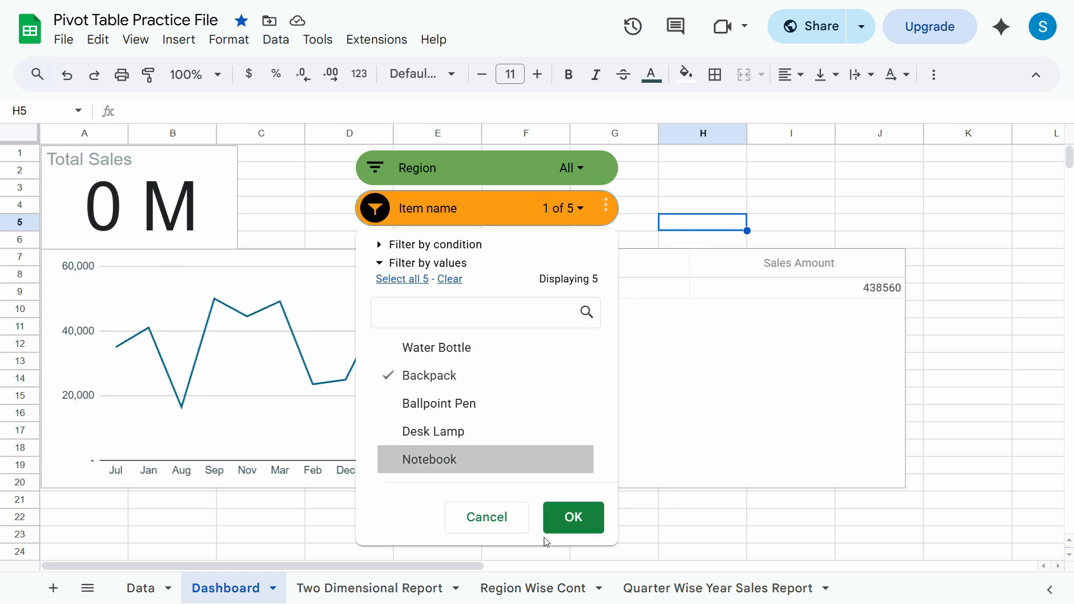
left_click(586, 522)
Step: Switch the Item name slicer's filter from Backpack to Ballpoint Pen only
left_click(562, 208)
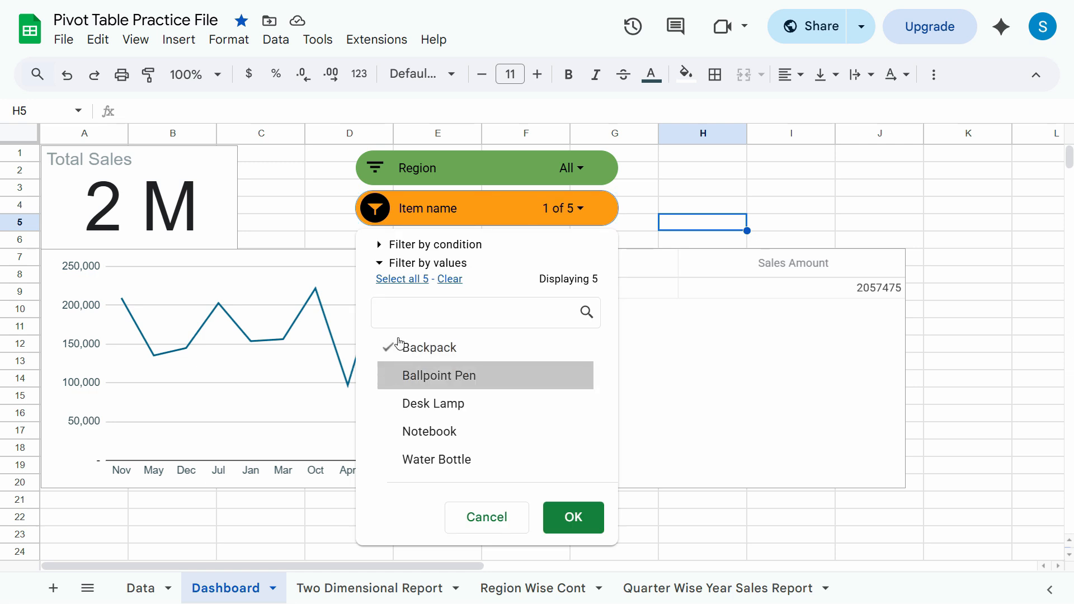
left_click(387, 347)
left_click(388, 375)
left_click(572, 513)
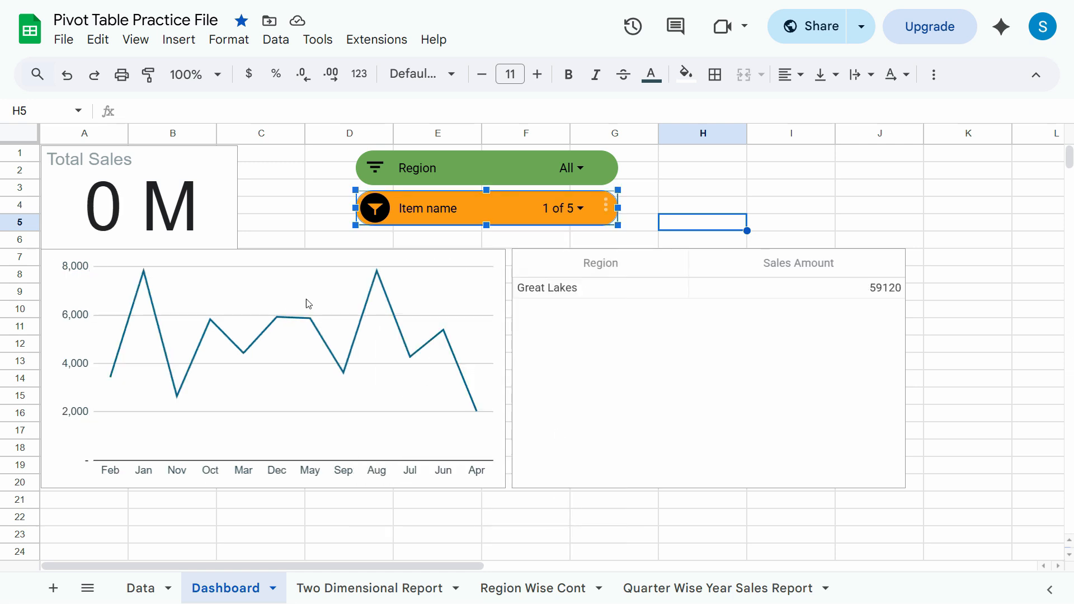
Step: Change the Item name slicer's selection so the dashboard is filtered to Notebook only
left_click(562, 208)
left_click(388, 375)
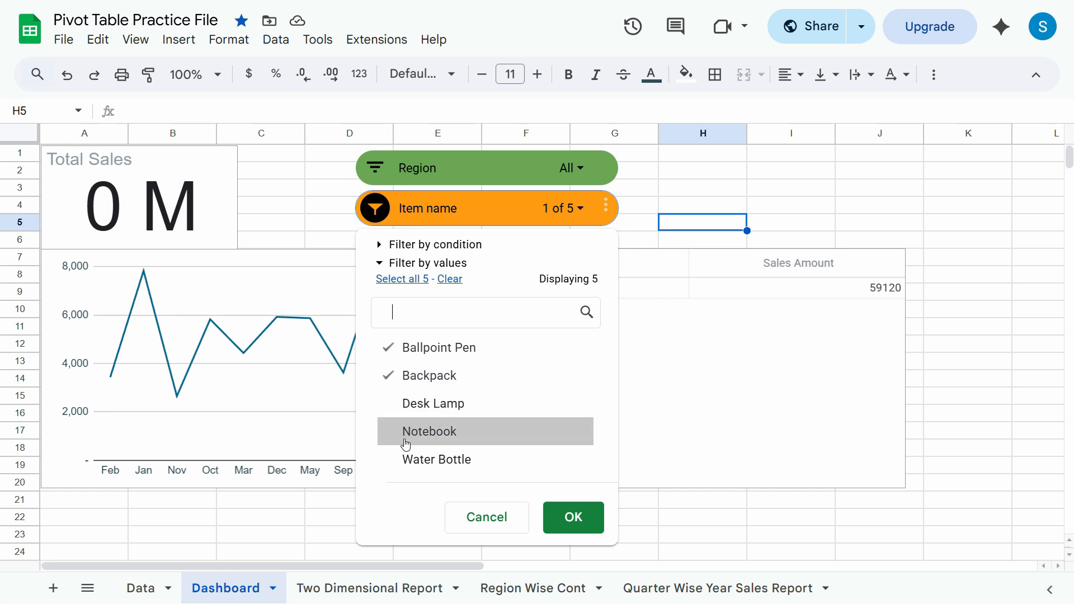
left_click(389, 348)
left_click(389, 397)
left_click(388, 397)
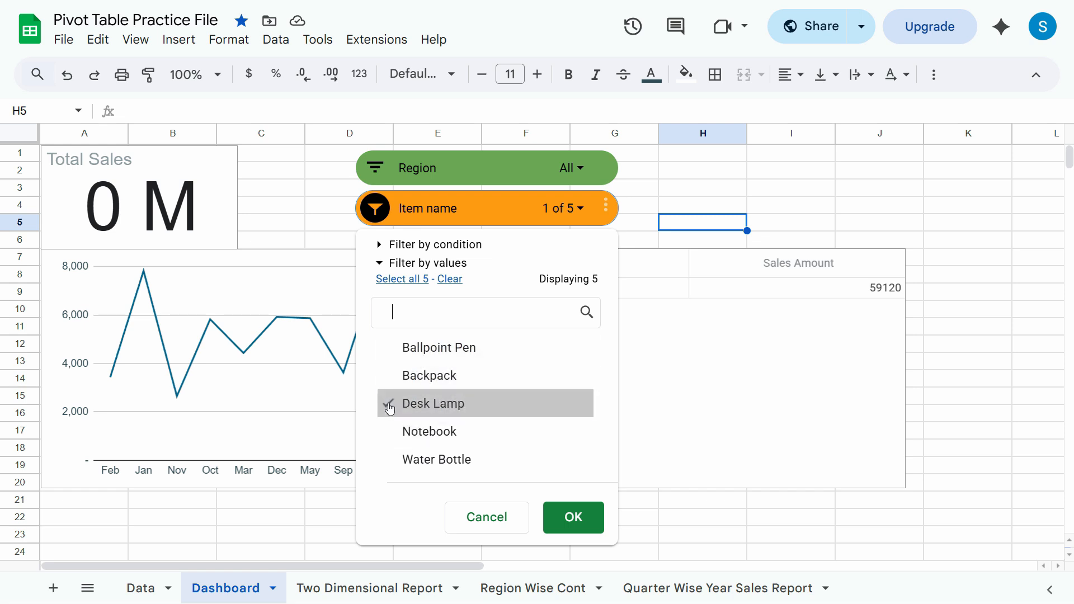
left_click(392, 434)
left_click(599, 534)
Step: Filter the dashboard to both Backpack and Desk Lamp with the Item name slicer, and deselect the slicer
left_click(562, 208)
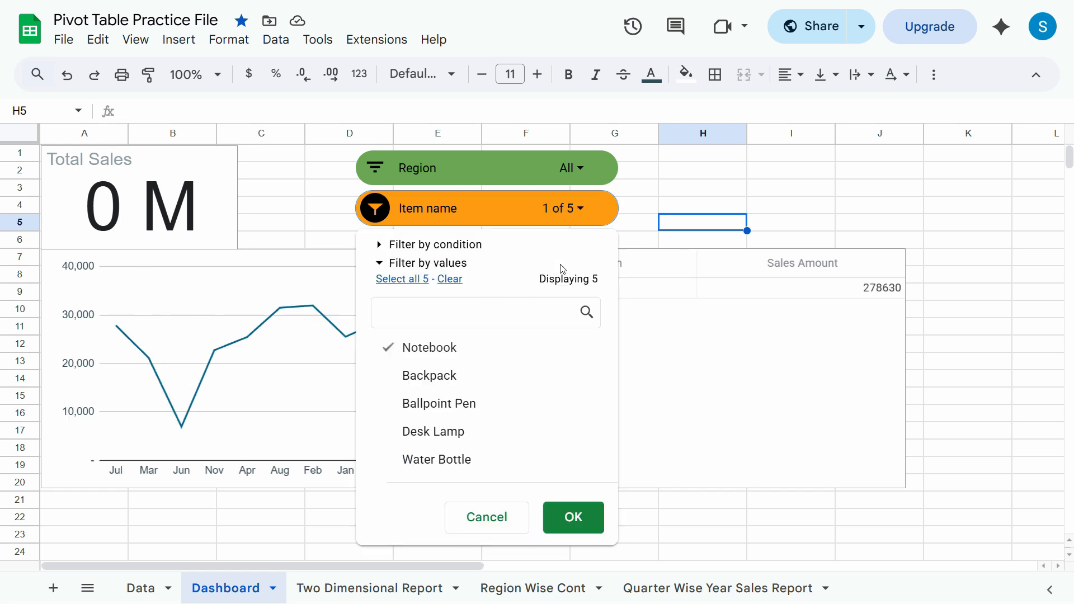
left_click(409, 375)
left_click(573, 518)
left_click(559, 208)
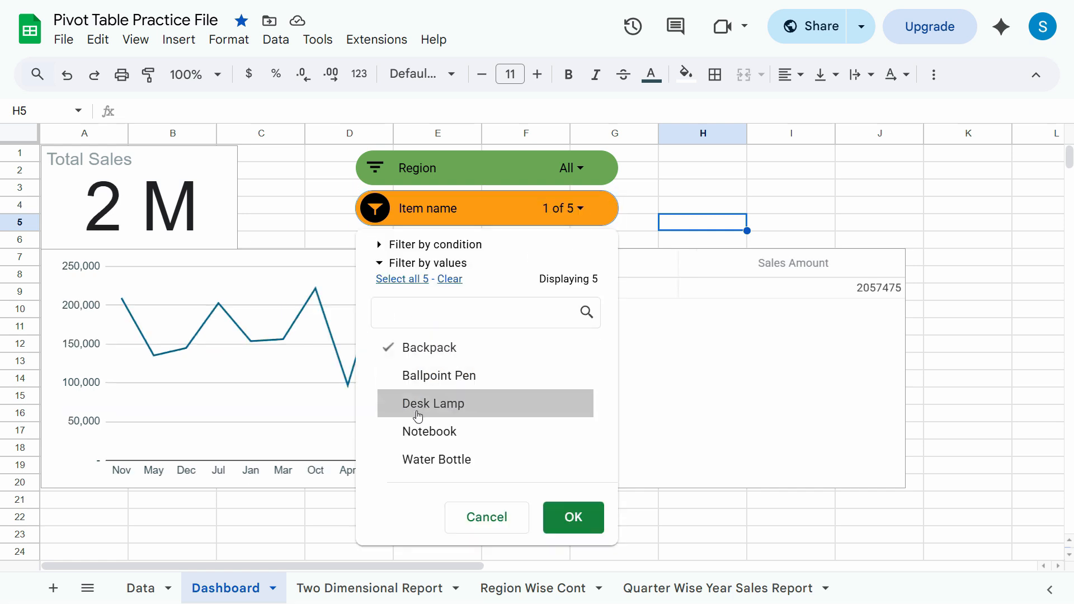
left_click(392, 401)
left_click(569, 519)
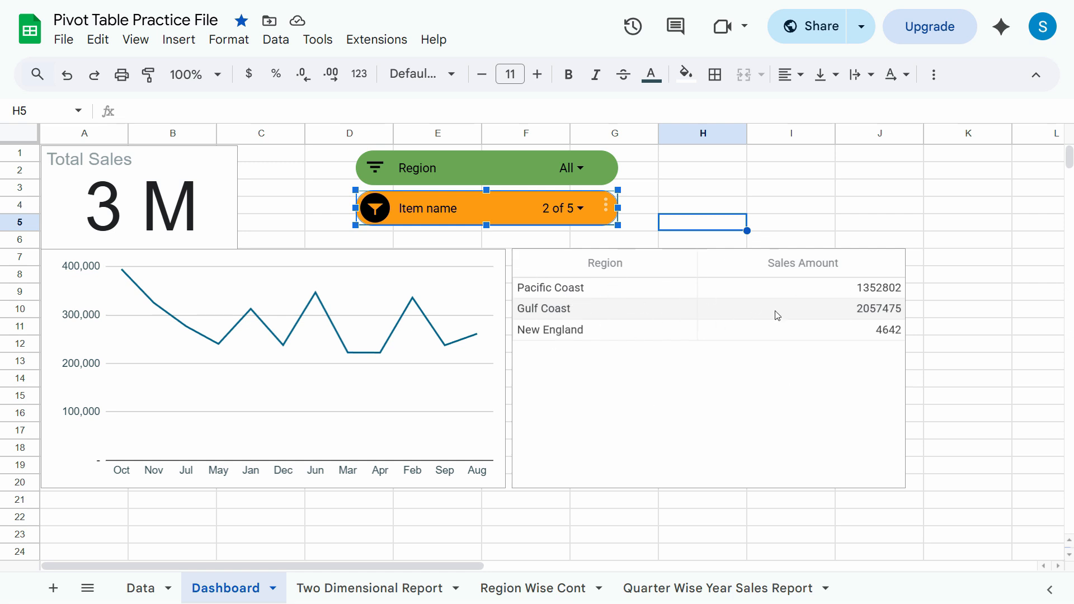
left_click(825, 226)
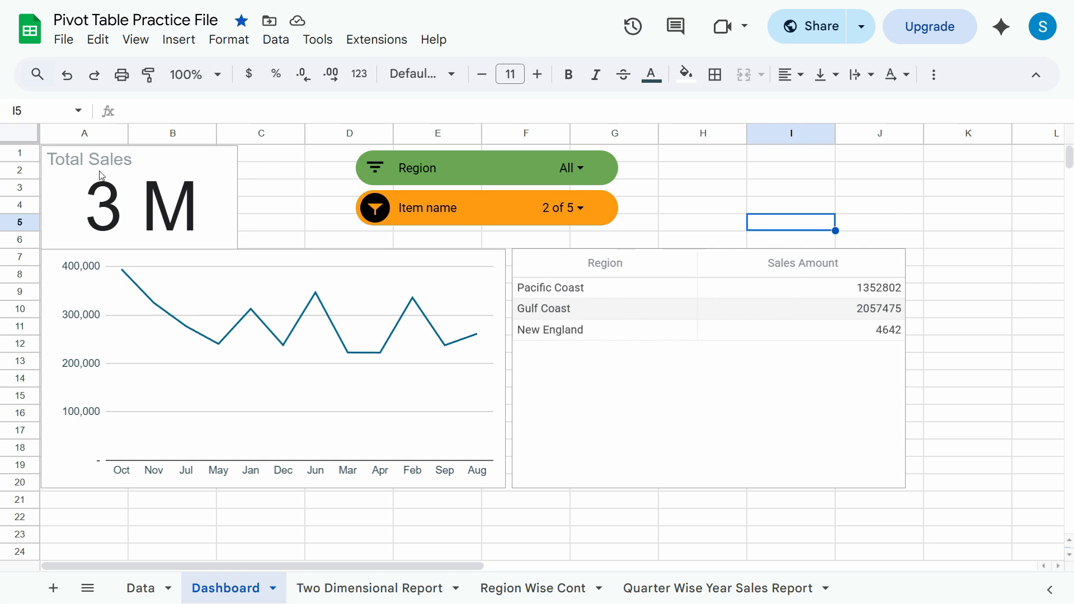
Step: Fill all cells of the Dashboard sheet with black as the background behind the charts and slicers
left_click(25, 138)
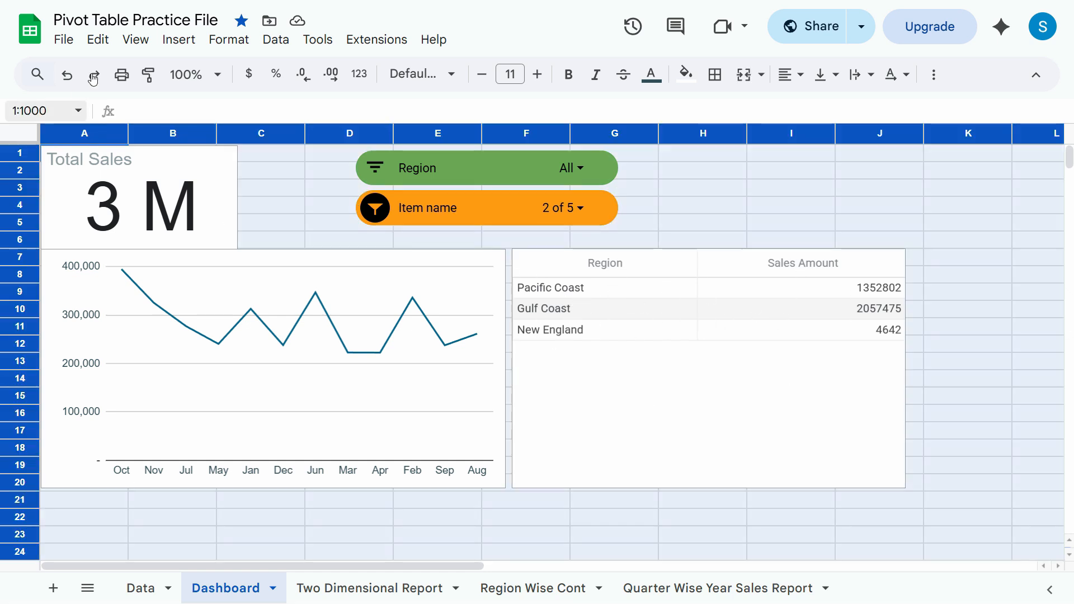
left_click(697, 83)
left_click(692, 132)
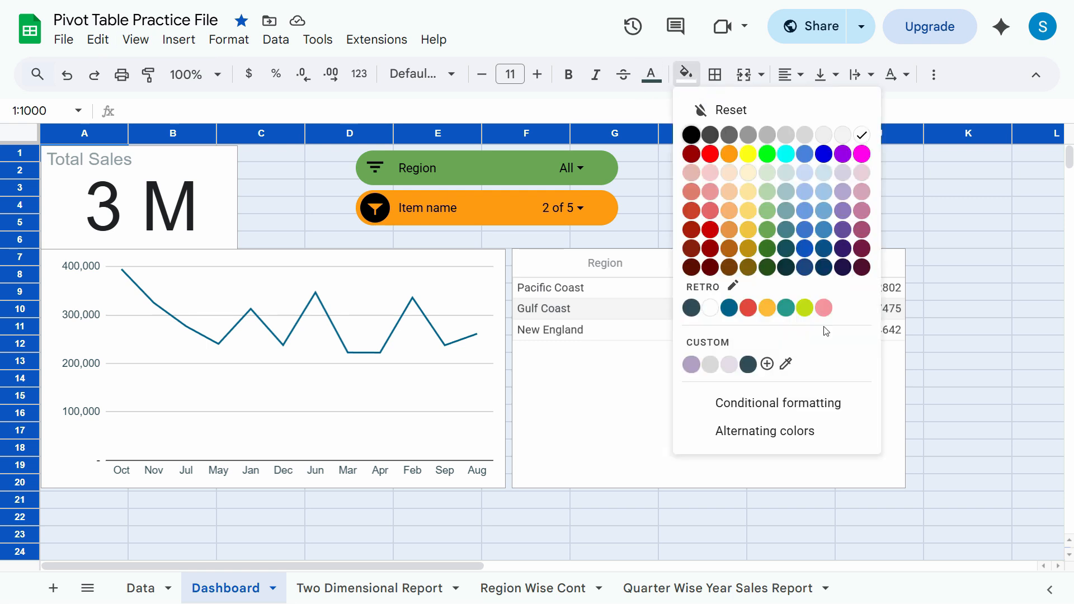
left_click(778, 210)
left_click(966, 430)
left_click(352, 270)
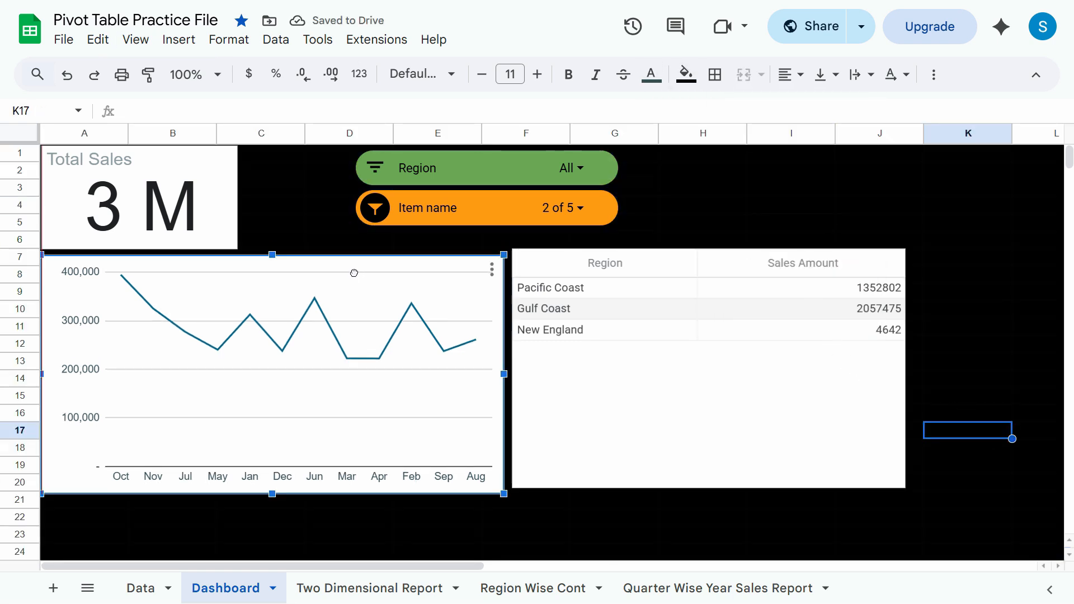
left_click_drag(353, 270, 354, 270)
left_click(884, 222)
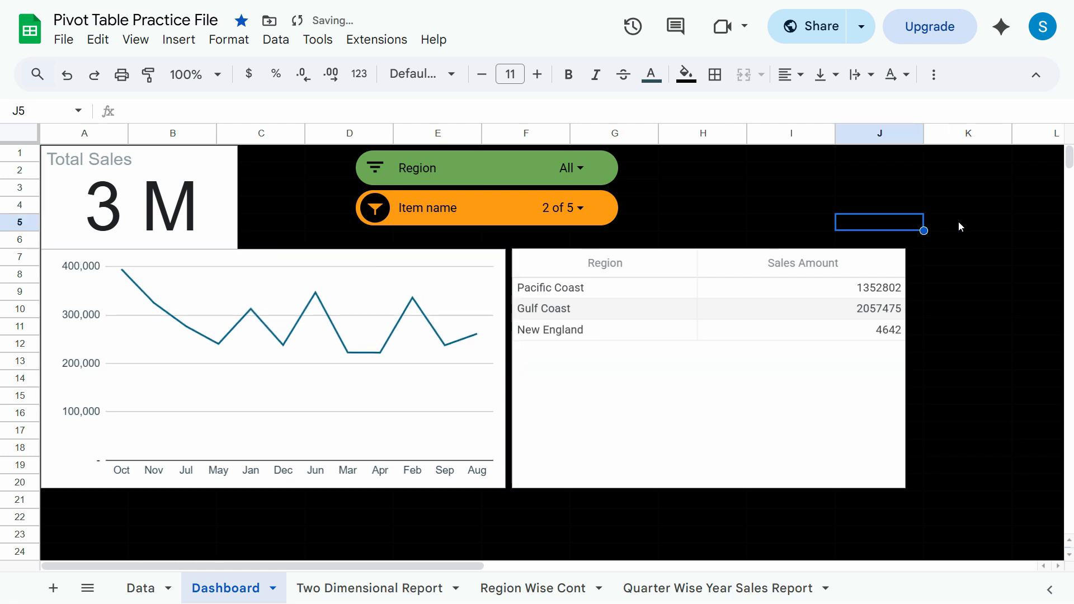